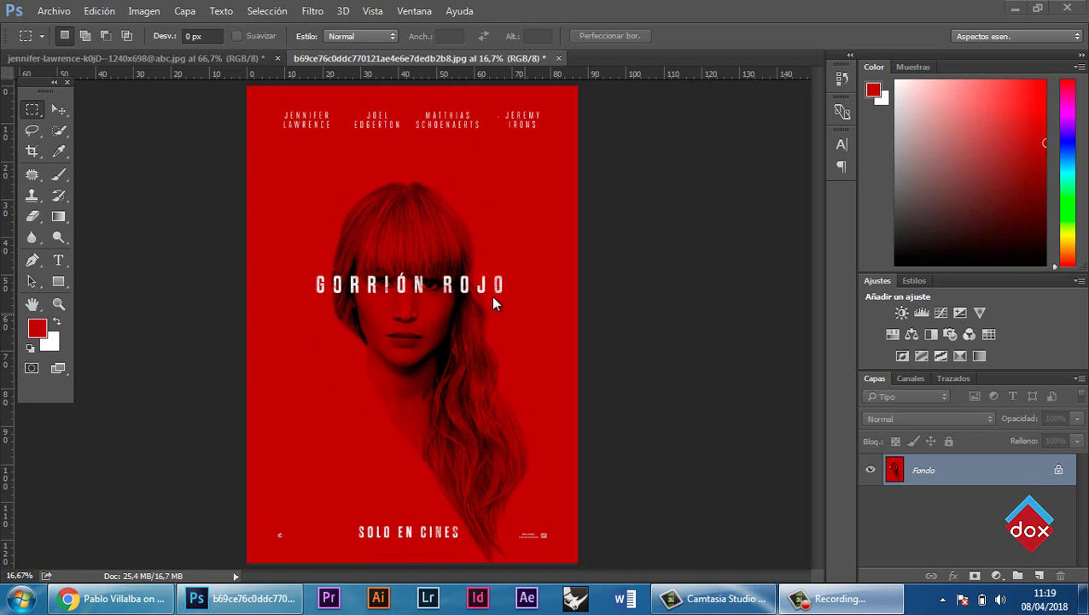
left_click(36, 128)
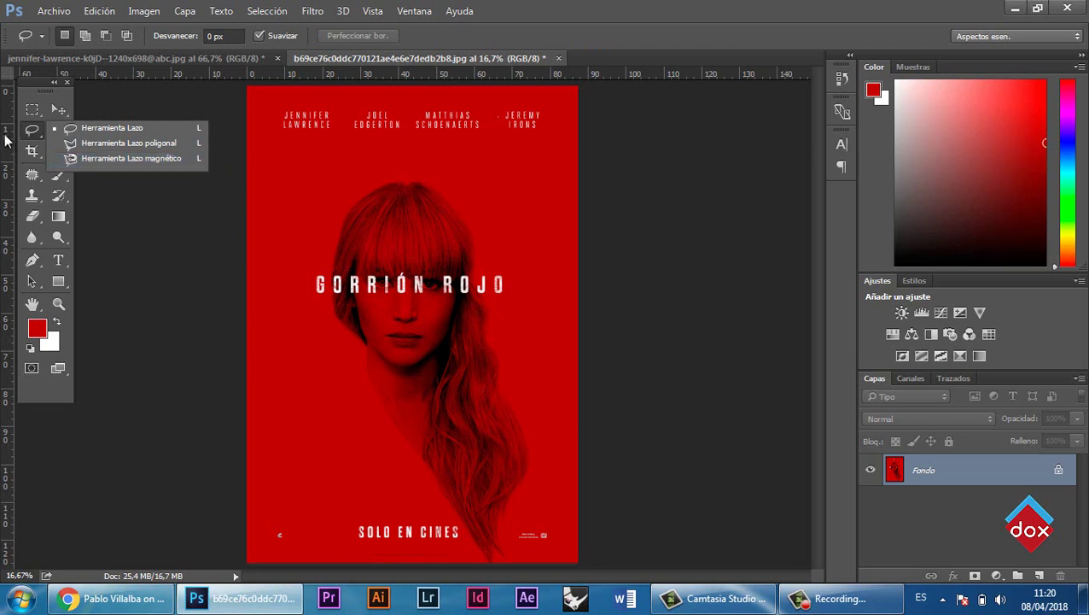
left_click(33, 131)
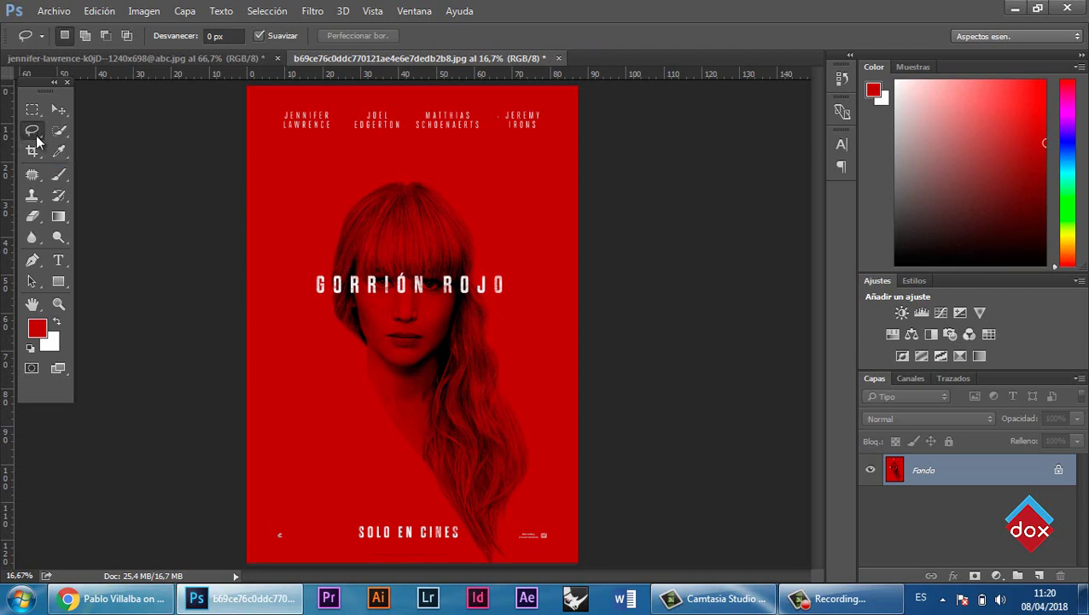
right_click(37, 133)
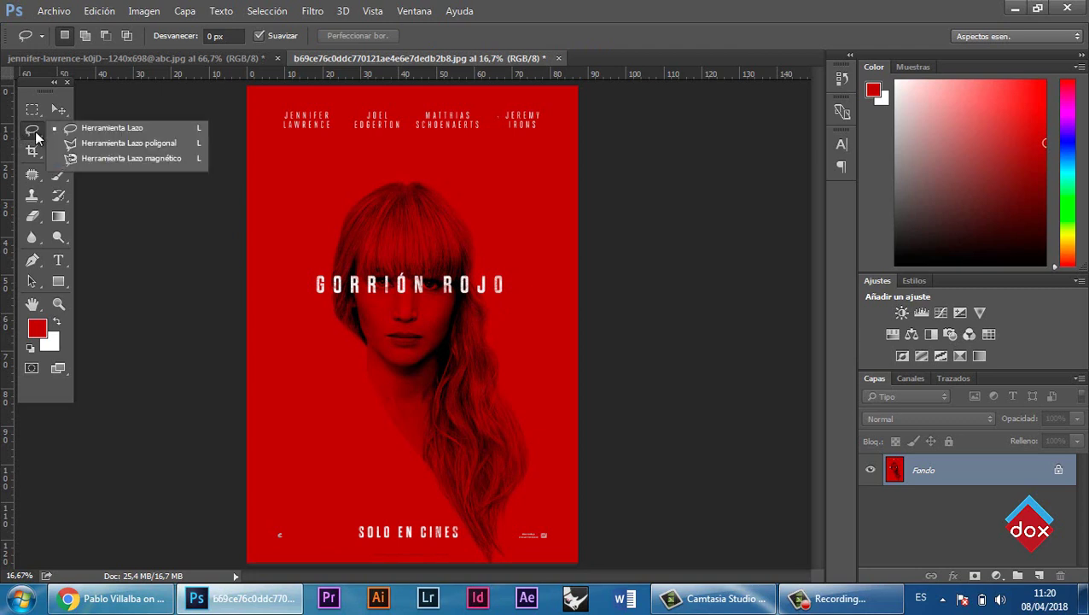
left_click(32, 132)
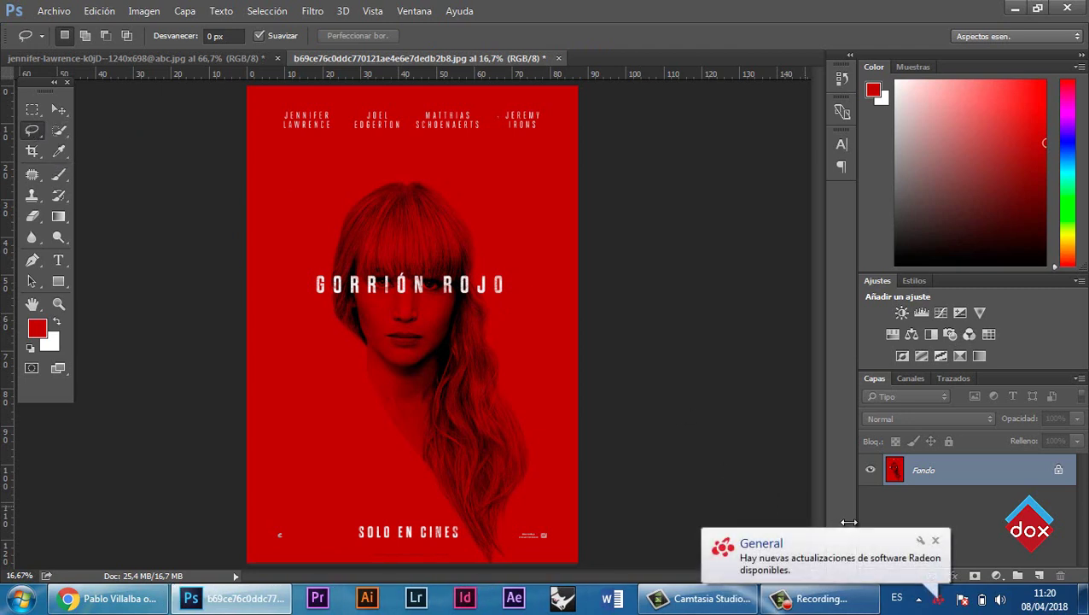
left_click(937, 542)
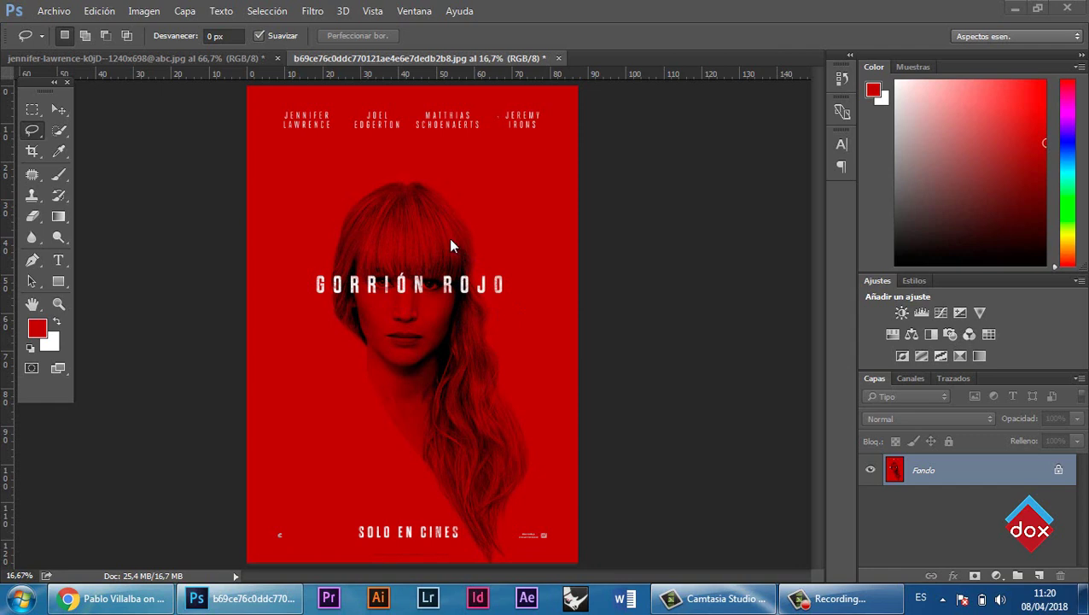
- Compare the portrait photo with the red Gorrión Rojo reference poster
left_click(221, 60)
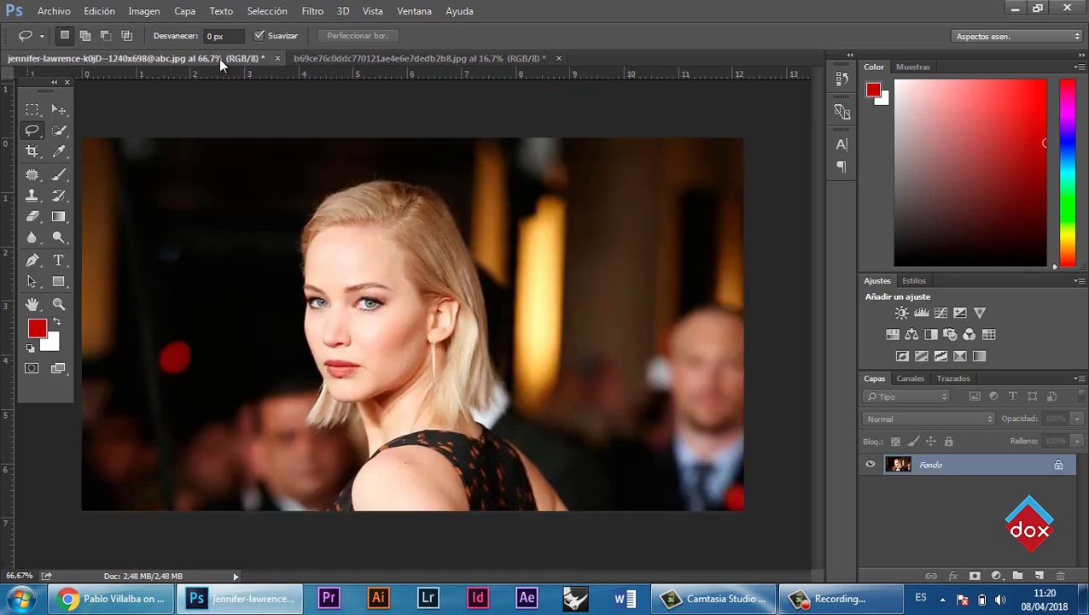
left_click(480, 58)
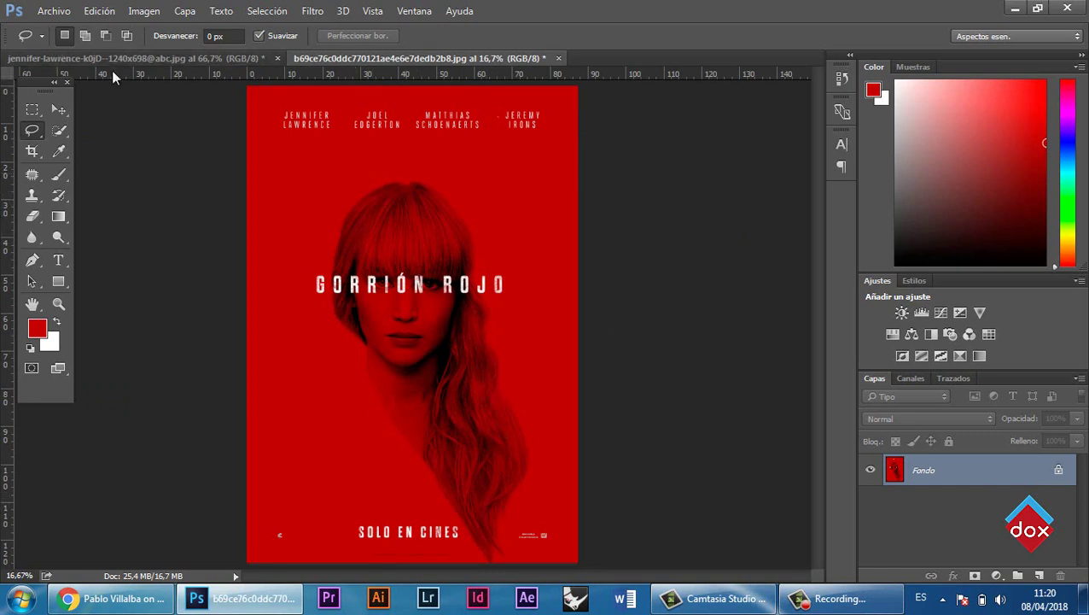
left_click(149, 57)
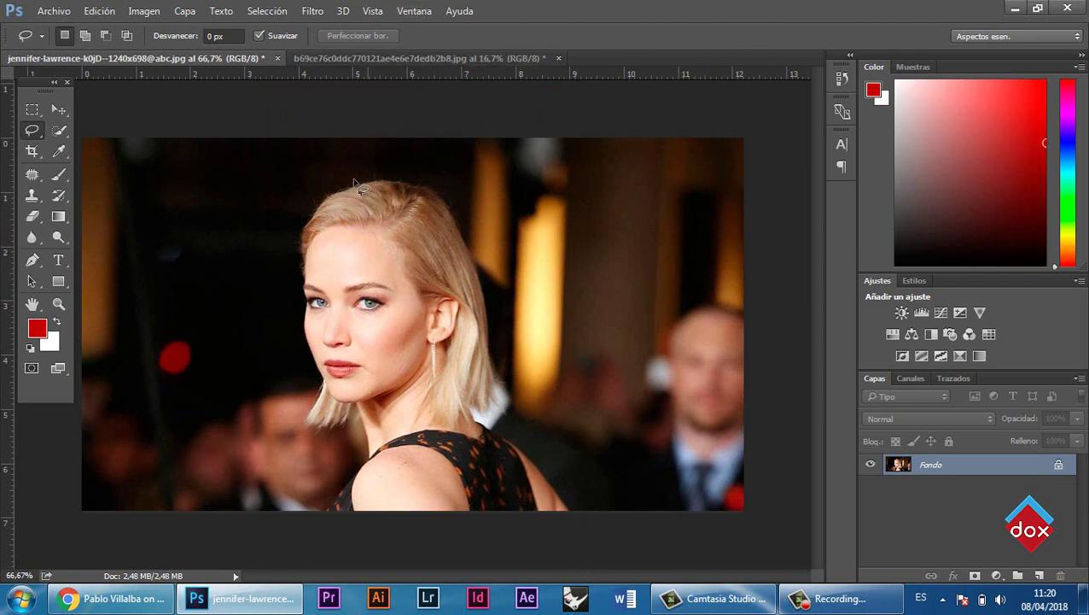
left_click(408, 58)
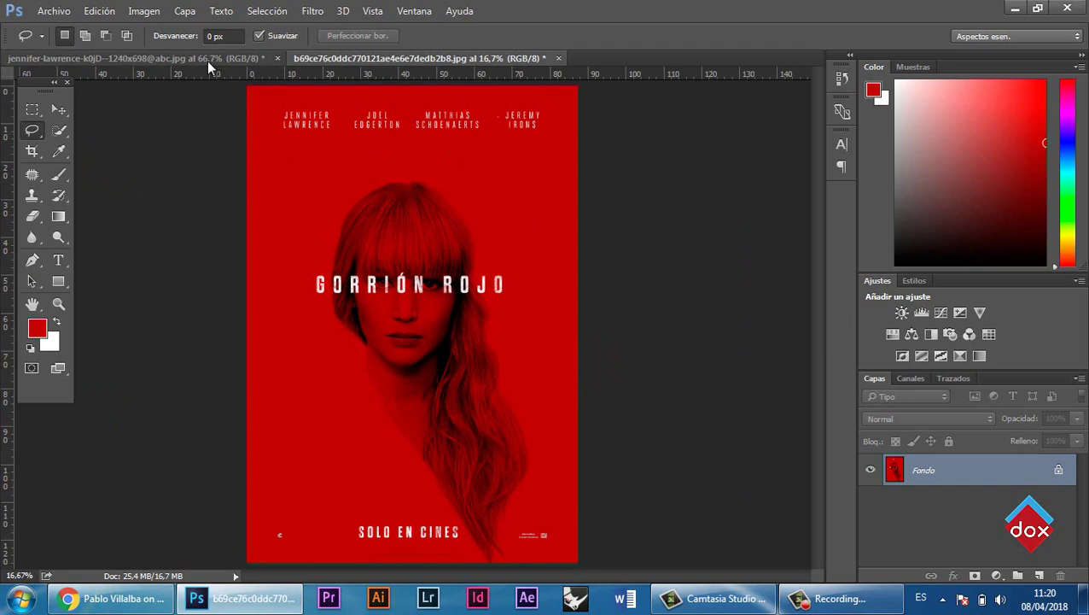
- Create a new International Paper A4 document, 210 × 297 mm at 300 pixels/inch, in RGB with a white background
left_click(54, 10)
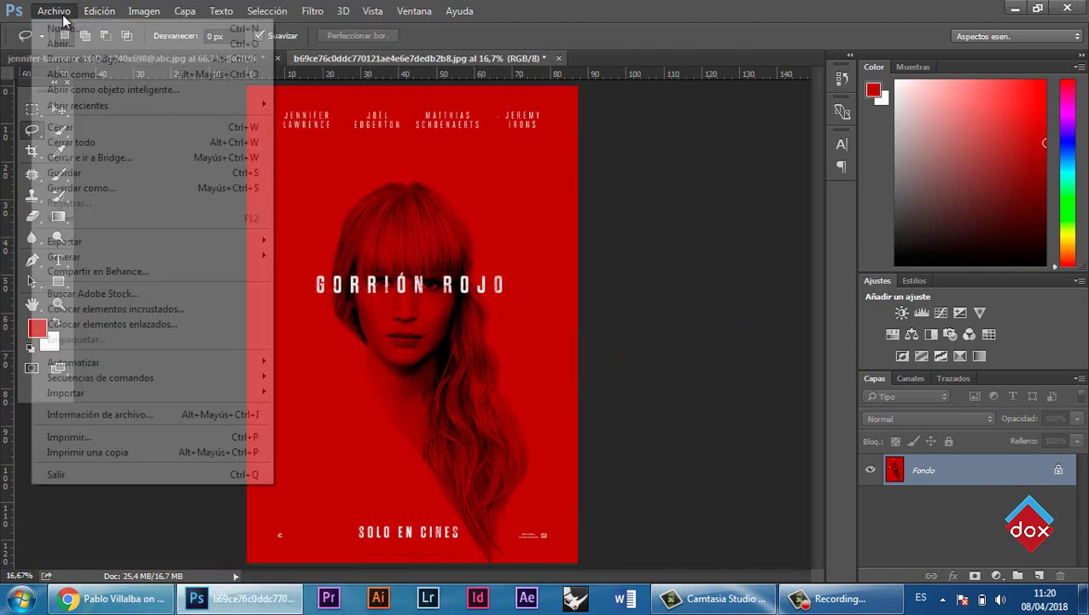
left_click(66, 32)
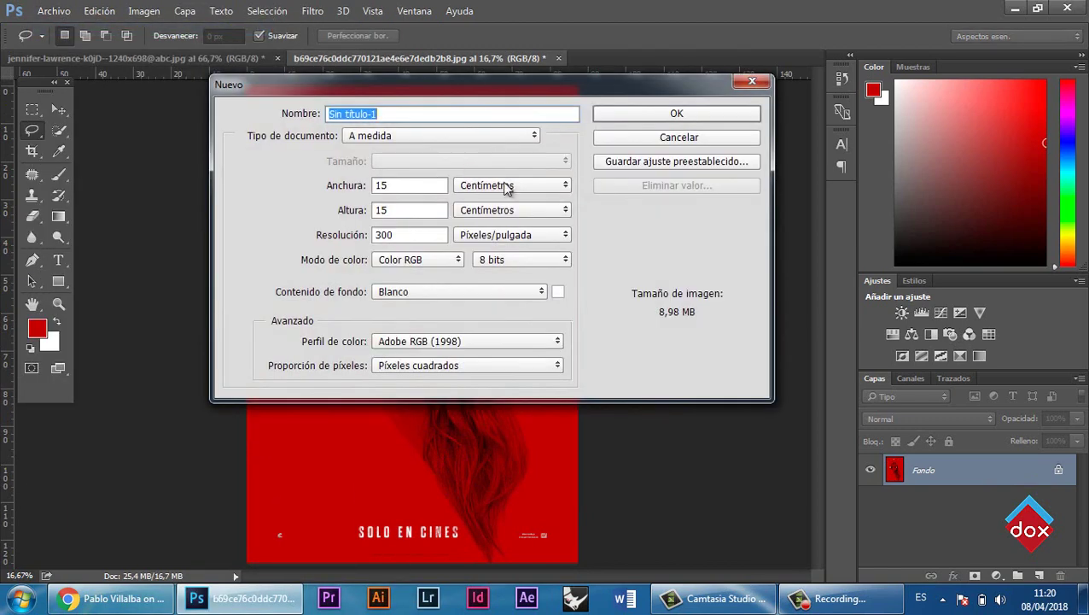
left_click(421, 137)
left_click(388, 203)
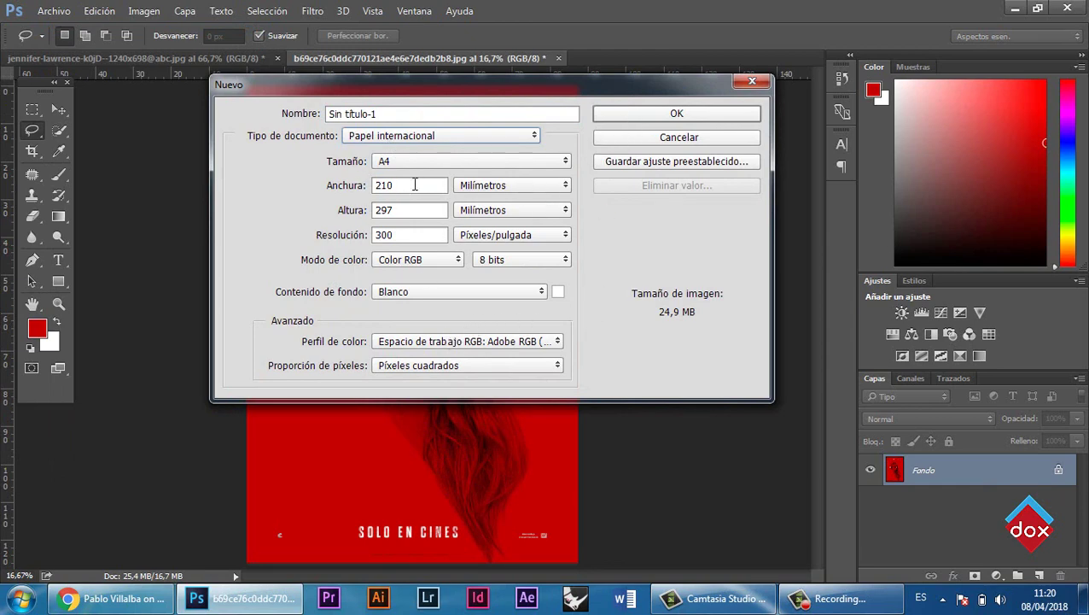
left_click(628, 119)
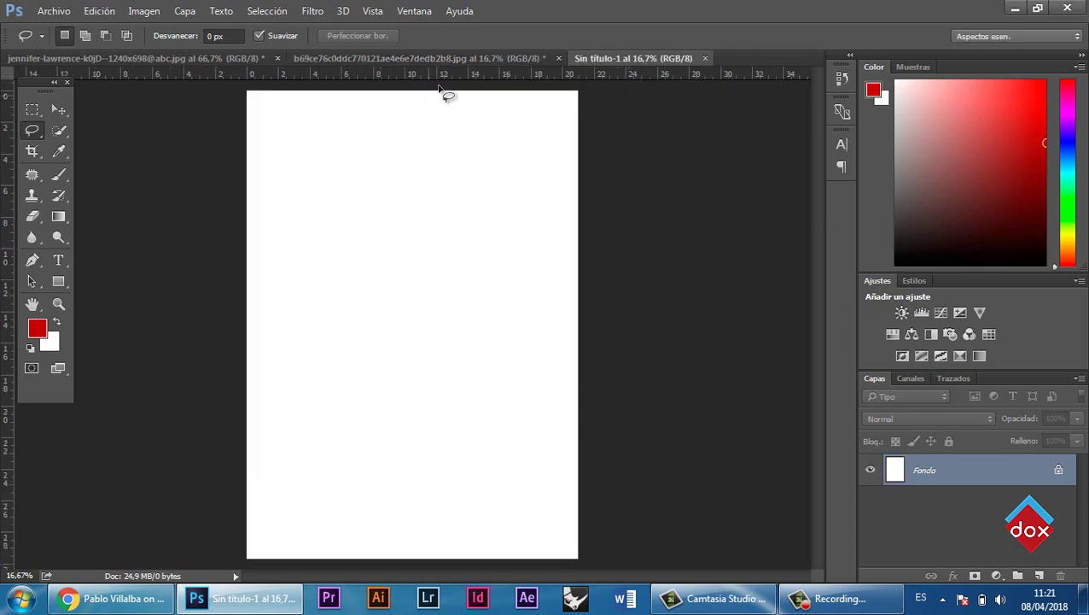
- Compare the poster's red background with the blank A4 document, with the Eyedropper tool active
left_click(461, 63)
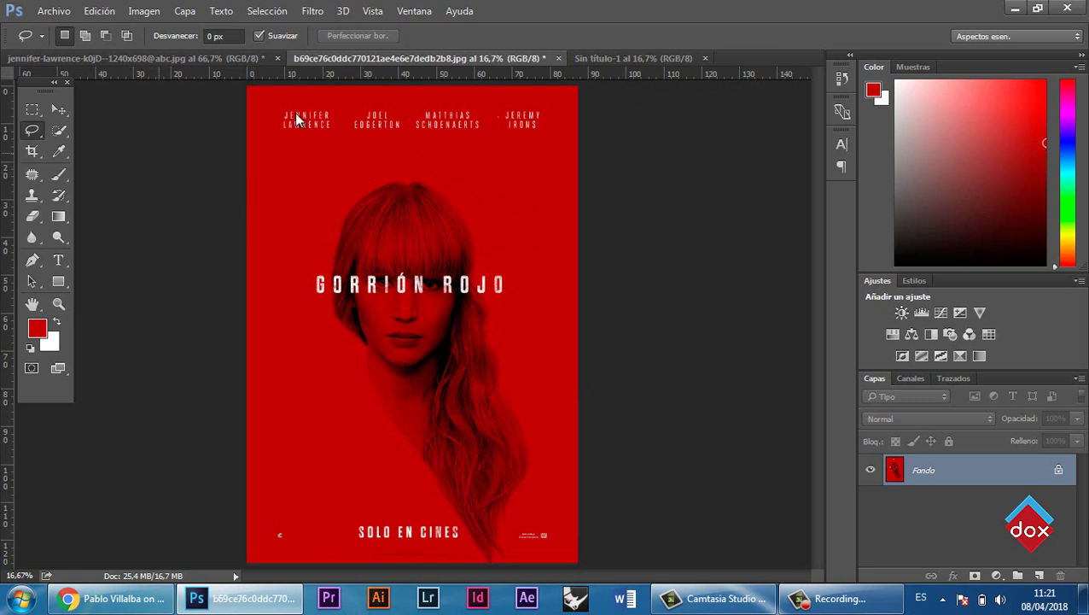
left_click(632, 58)
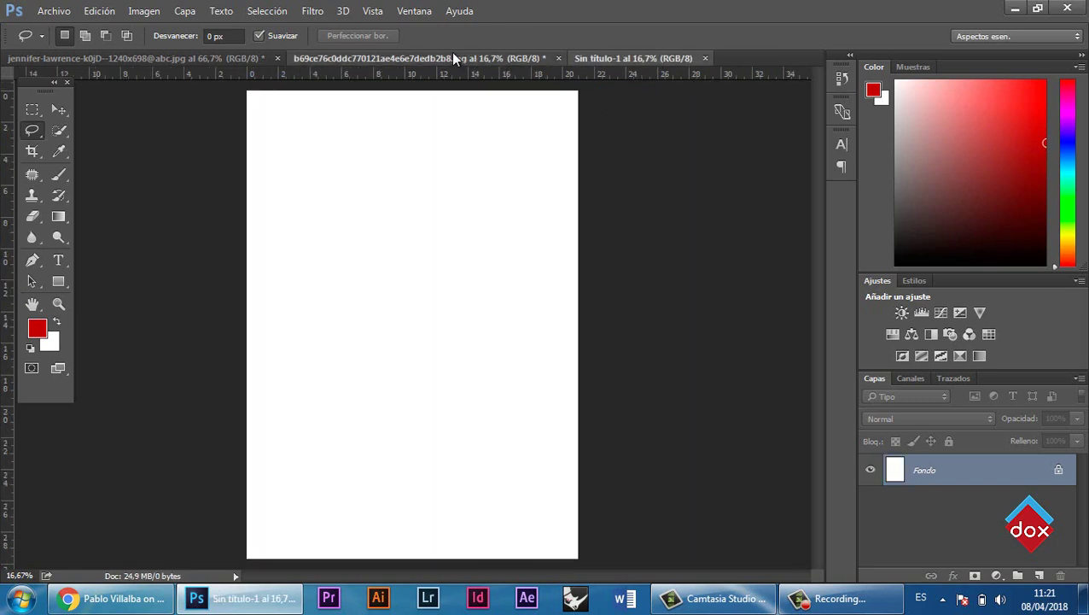
left_click(451, 58)
left_click(60, 175)
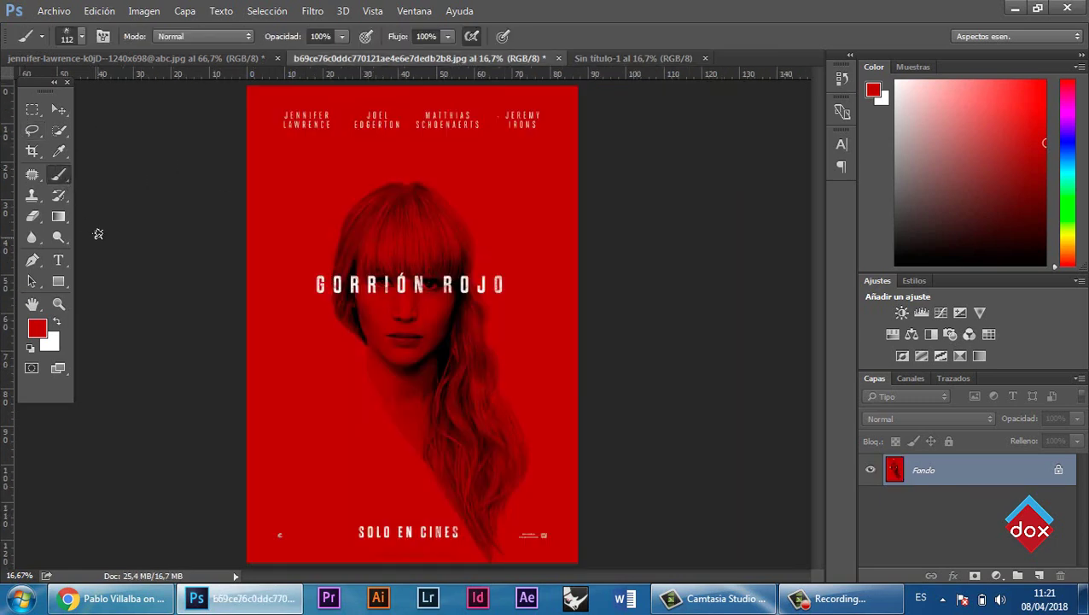
left_click(60, 151)
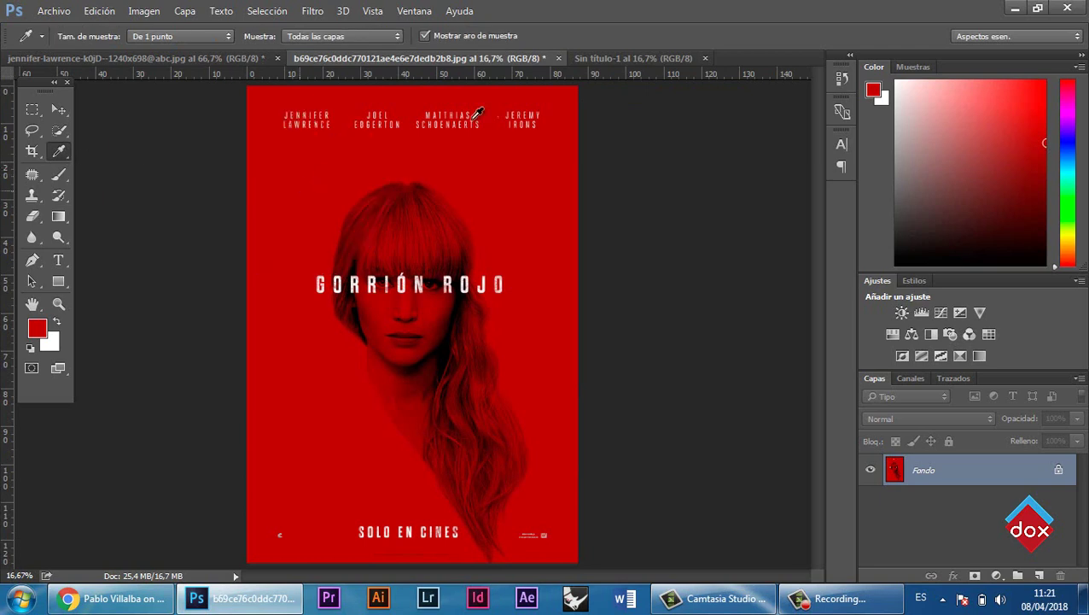
left_click(586, 60)
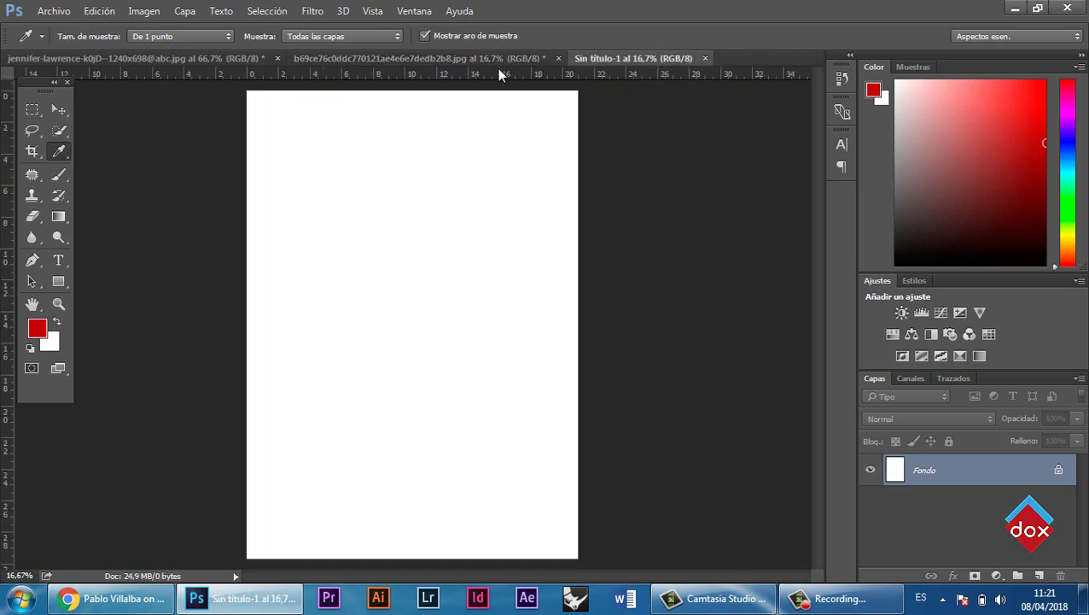
- Fill the blank A4 document's background with red aa0000 in Normal mode at 100% opacity
left_click(105, 14)
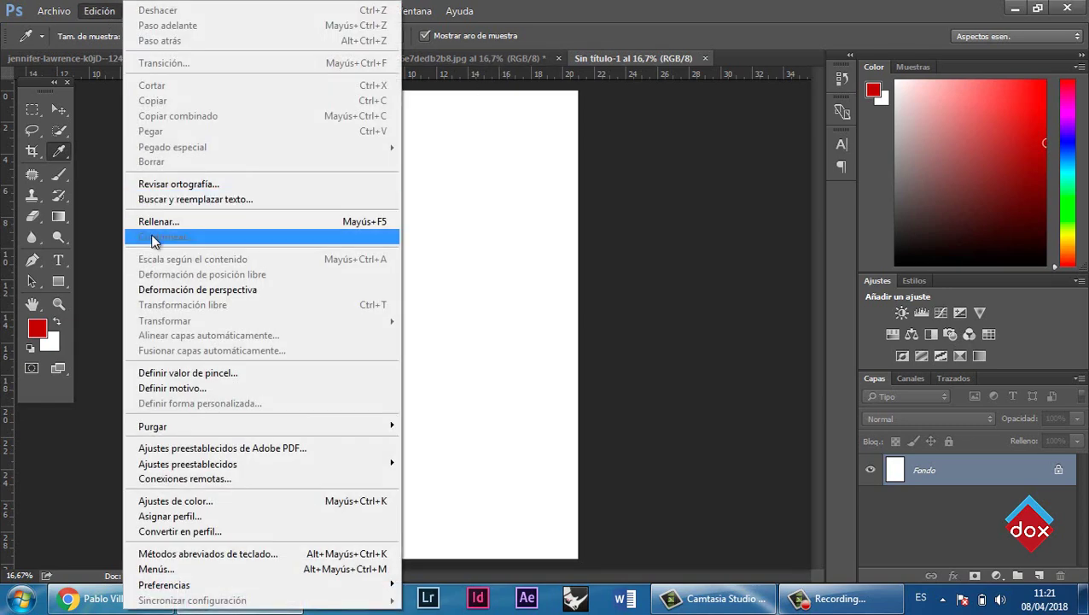
left_click(158, 216)
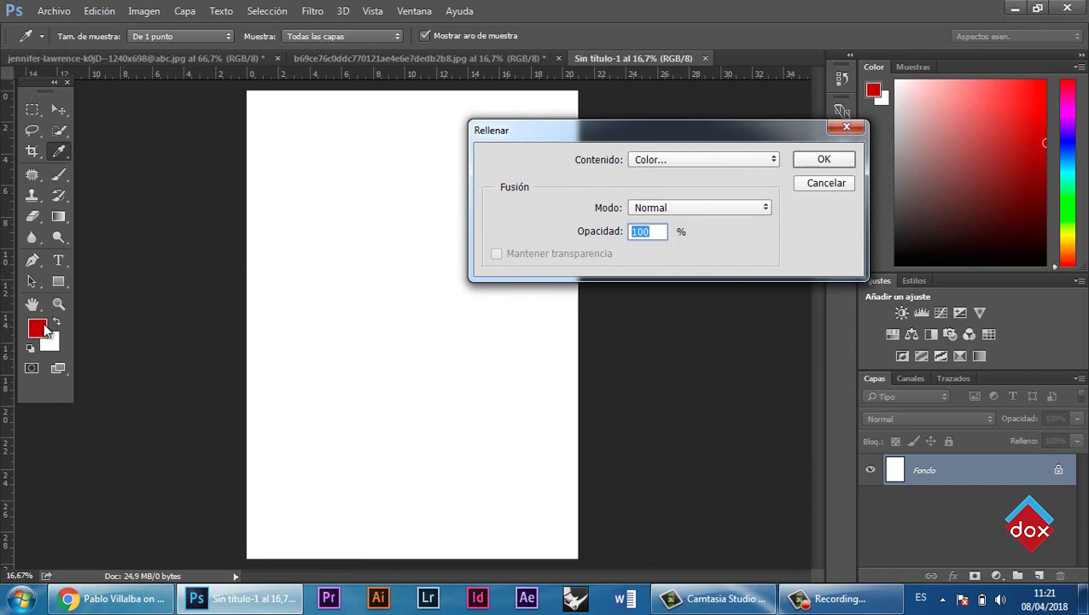
left_click(688, 160)
left_click(636, 200)
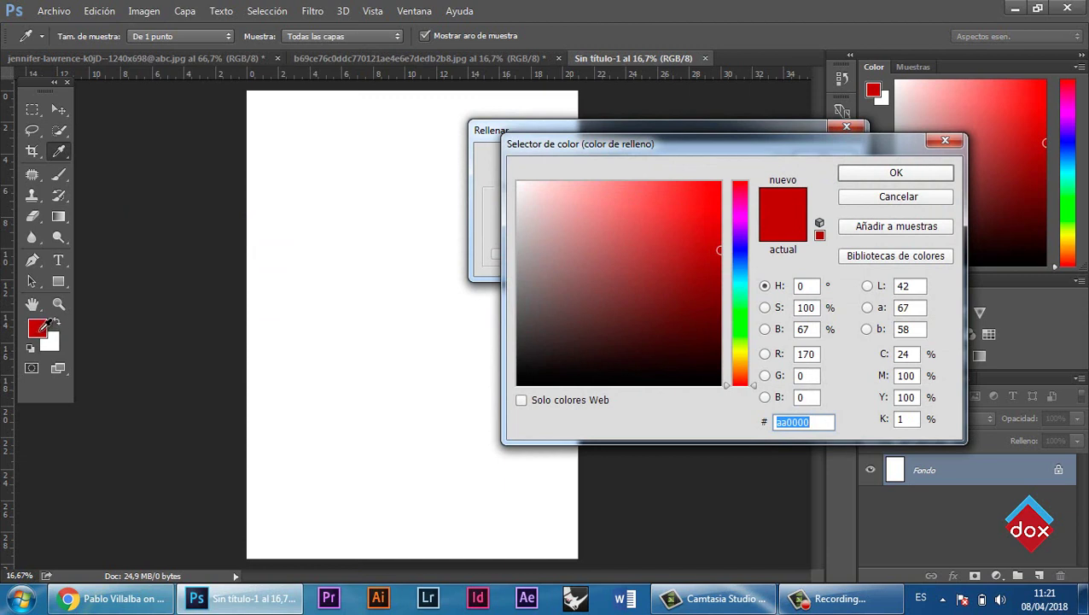
left_click(895, 173)
left_click(824, 159)
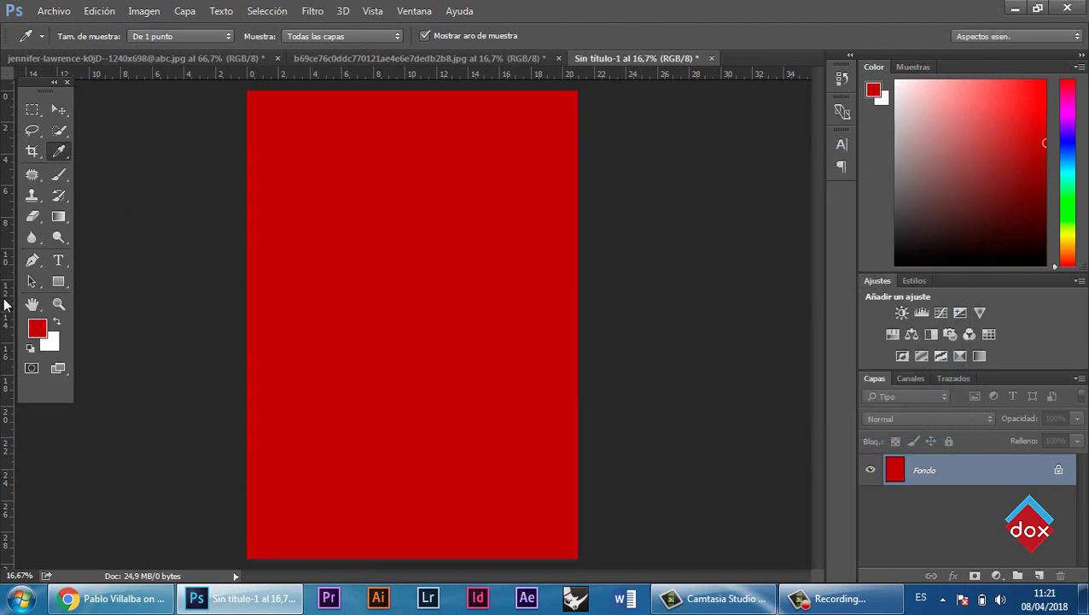
- Examine the CMYK values of the foreground red in the color picker
left_click(41, 331)
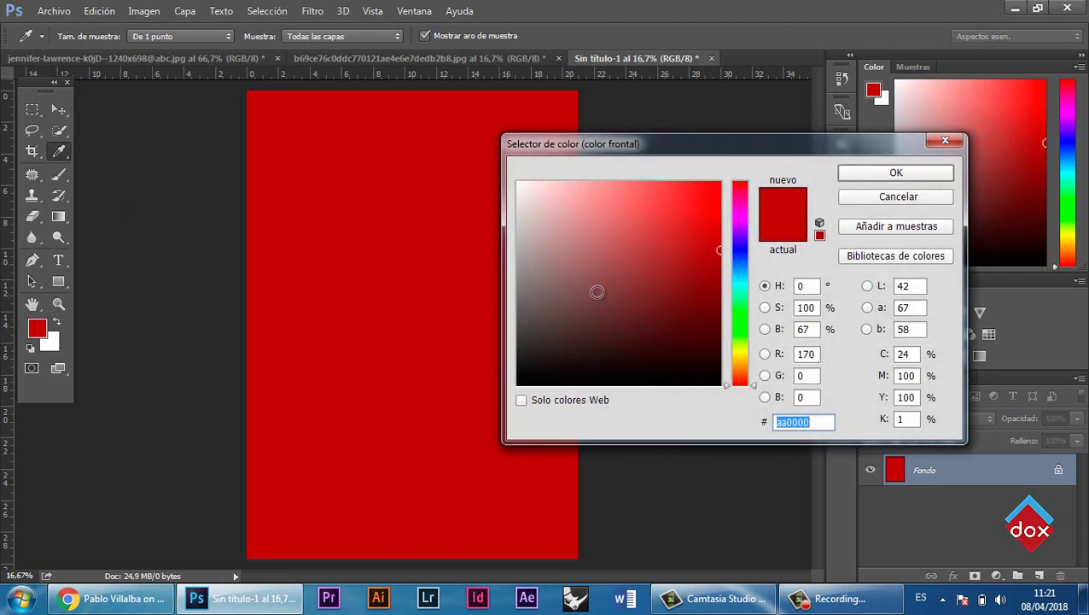
left_click(904, 353)
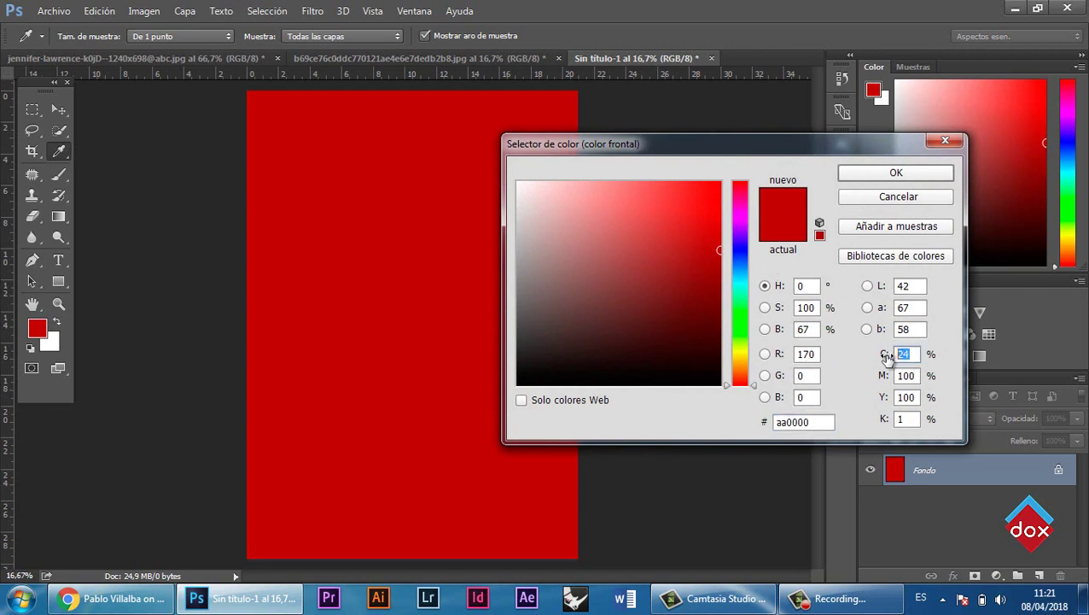
key("Tab")
key("Tab")
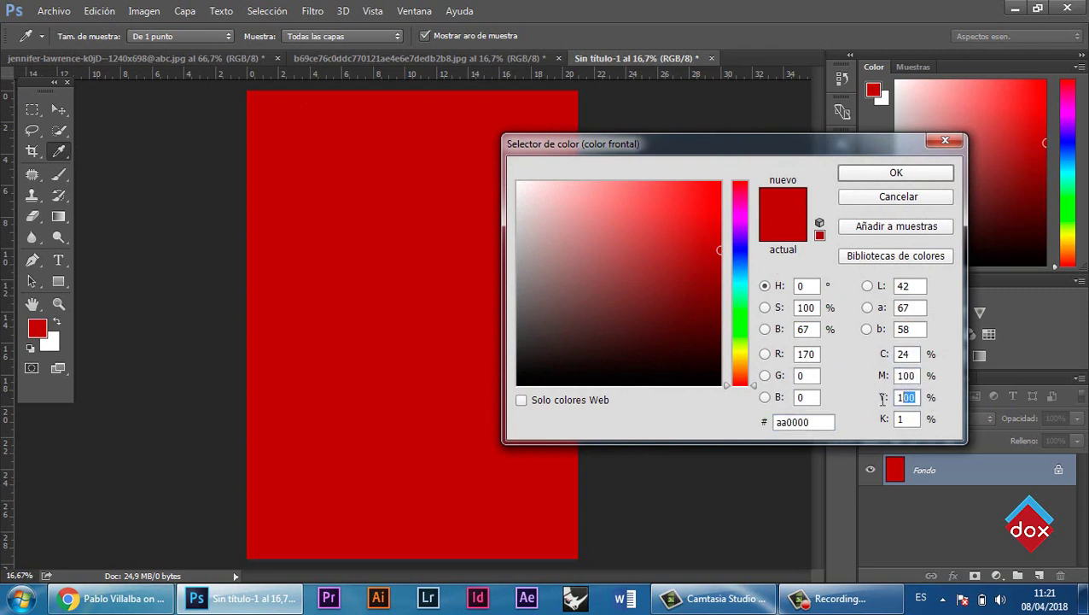
left_click(898, 353)
left_click(916, 375)
left_click(909, 353)
left_click(911, 376)
left_click(905, 353)
left_click(916, 376)
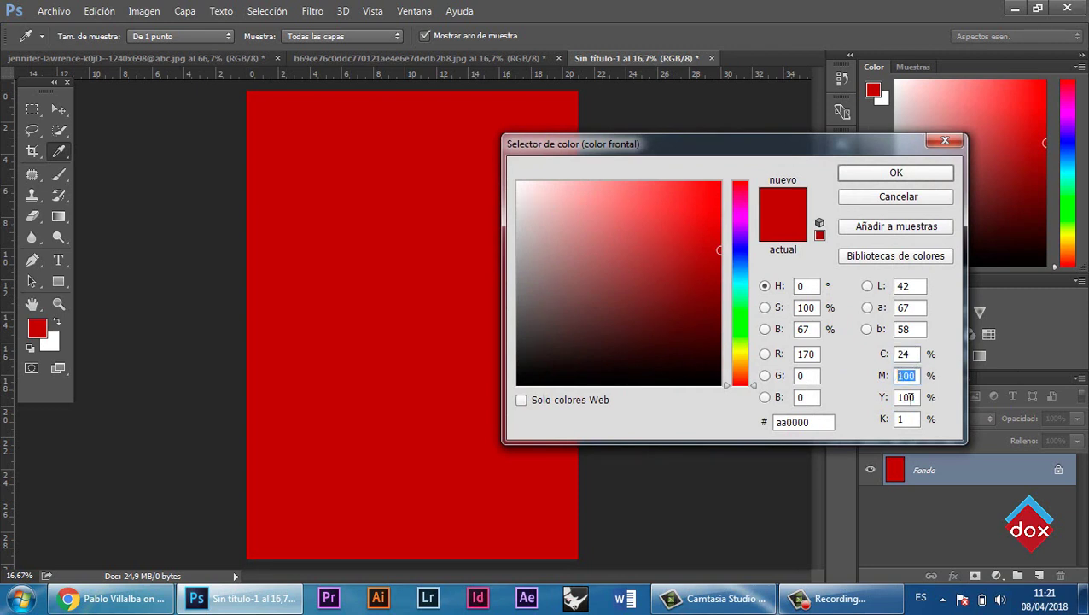
left_click_drag(916, 397, 893, 419)
left_click(918, 375)
left_click(896, 173)
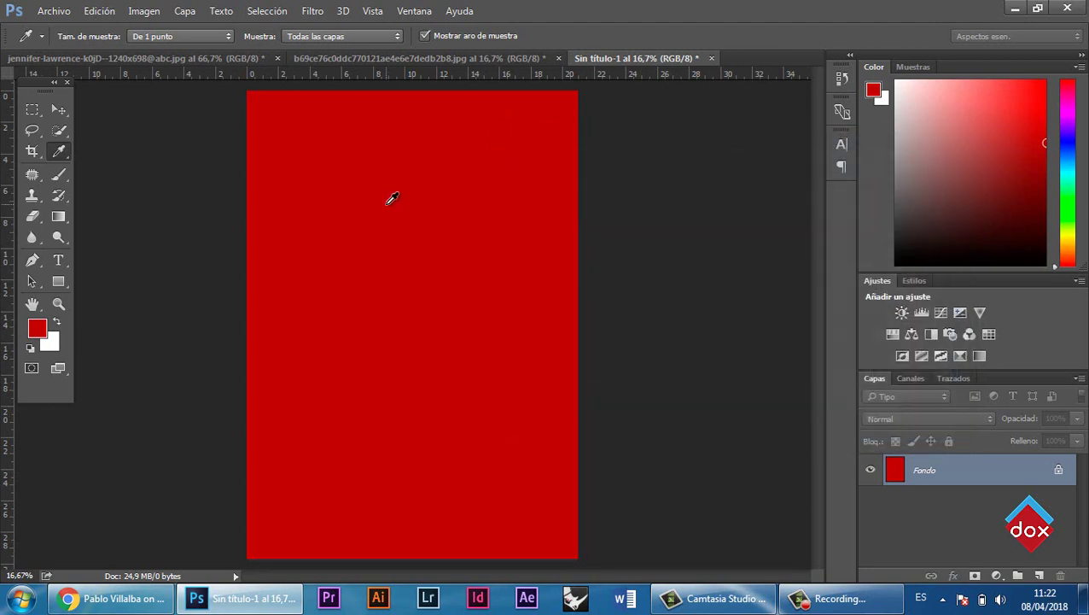
- Select the woman in the portrait photo by tracing her hair, face and shoulders with the Magnetic Lasso
left_click(55, 108)
left_click(241, 57)
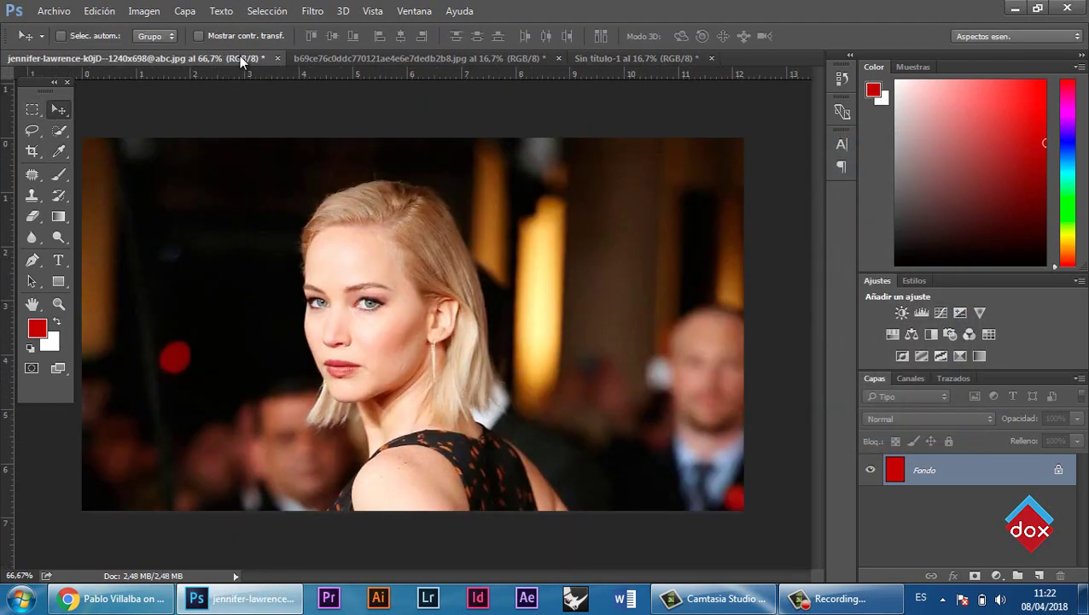
left_click(34, 130)
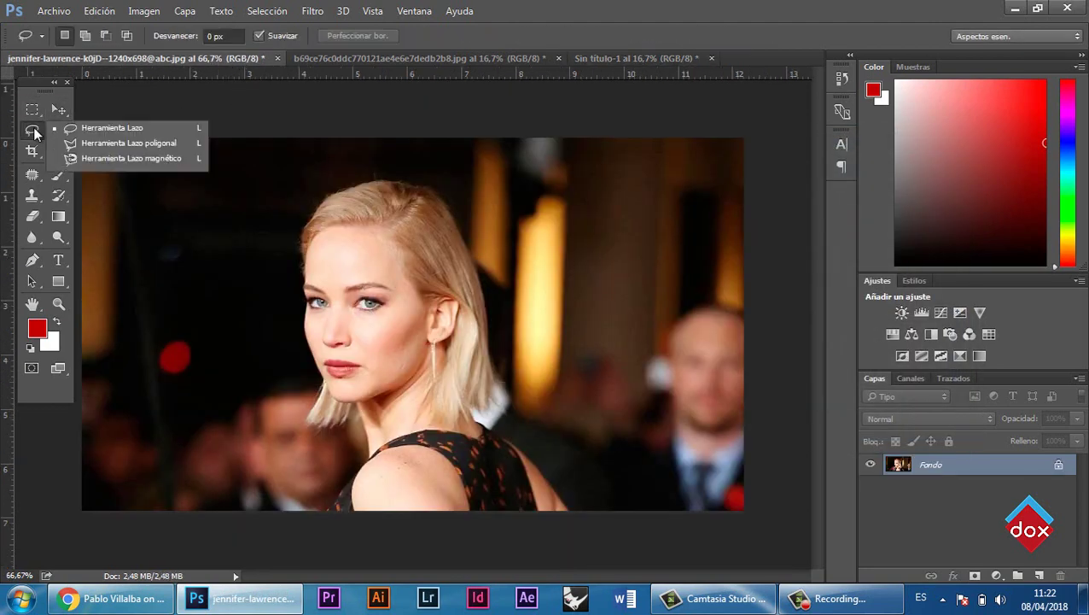
left_click(99, 159)
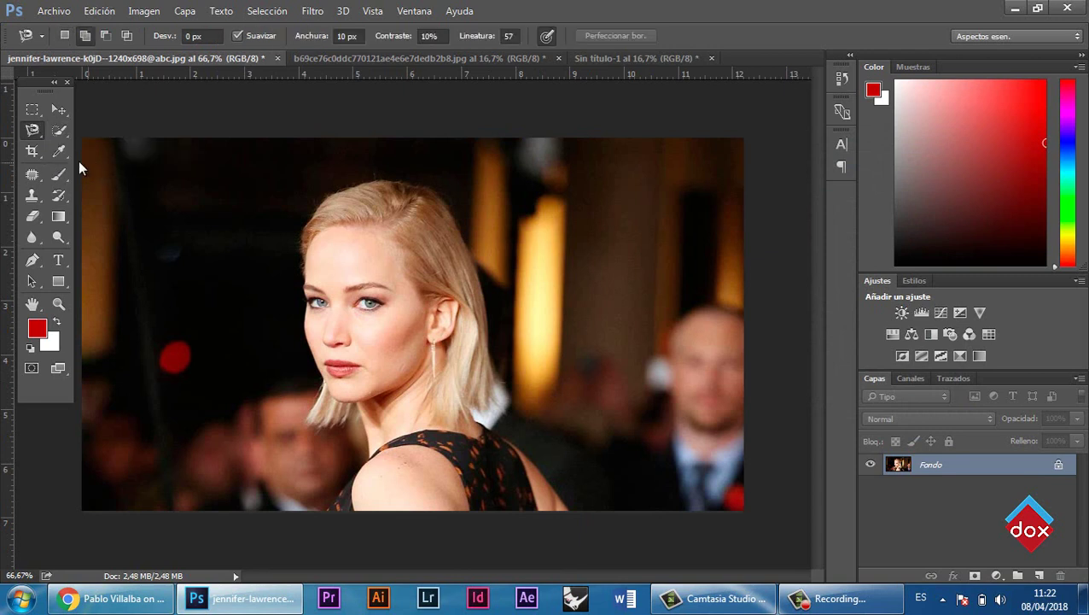
left_click(31, 135)
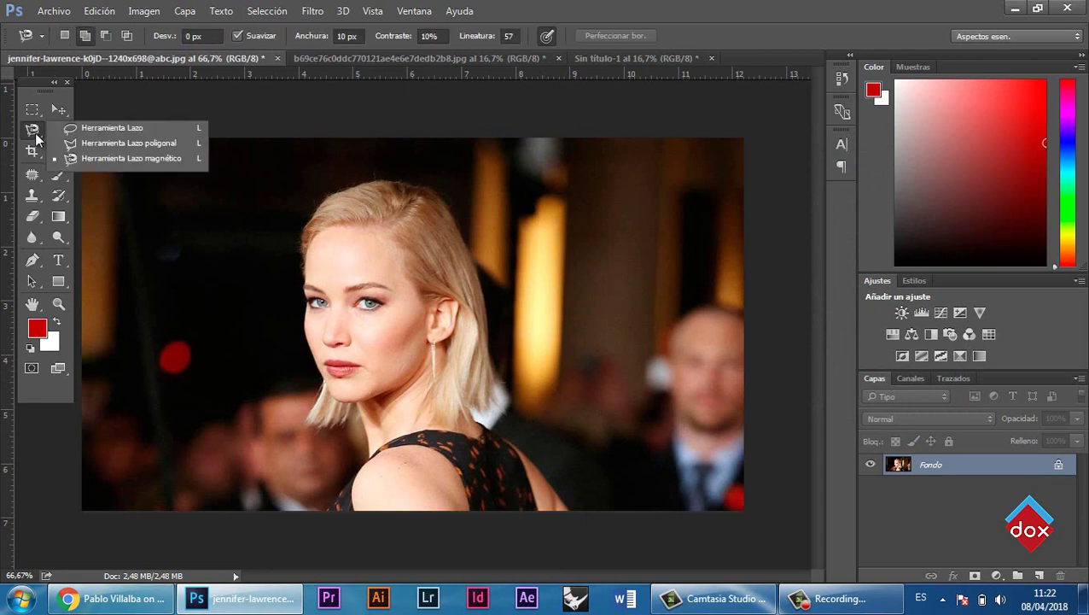
left_click(104, 159)
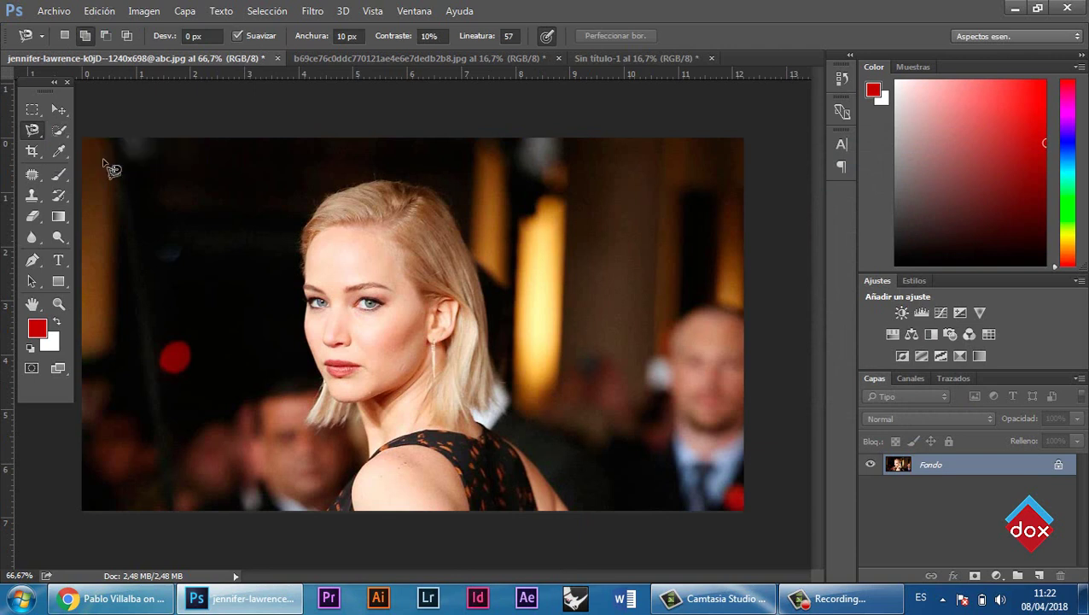
left_click(570, 510)
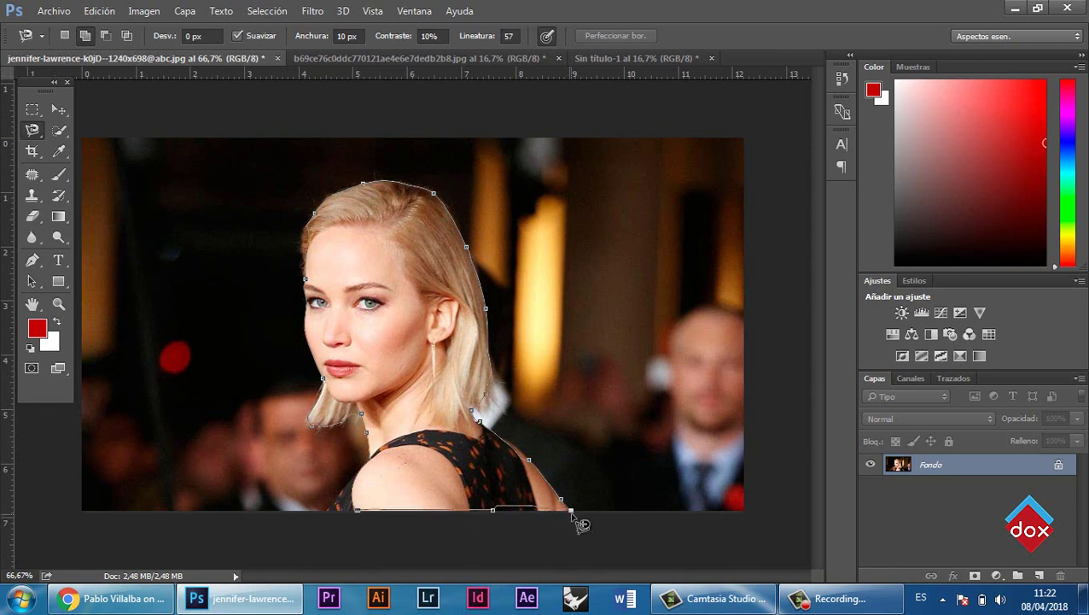
double_click(582, 519)
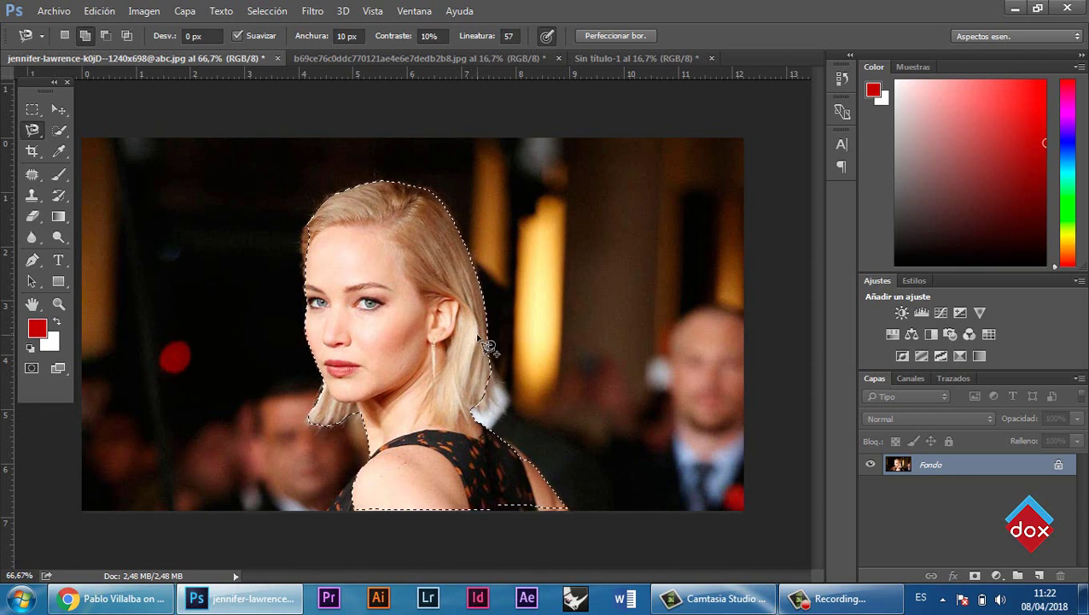
- Add the missed hair edge beside the forehead to the selection and copy the selected woman onto a new layer
left_click(304, 228)
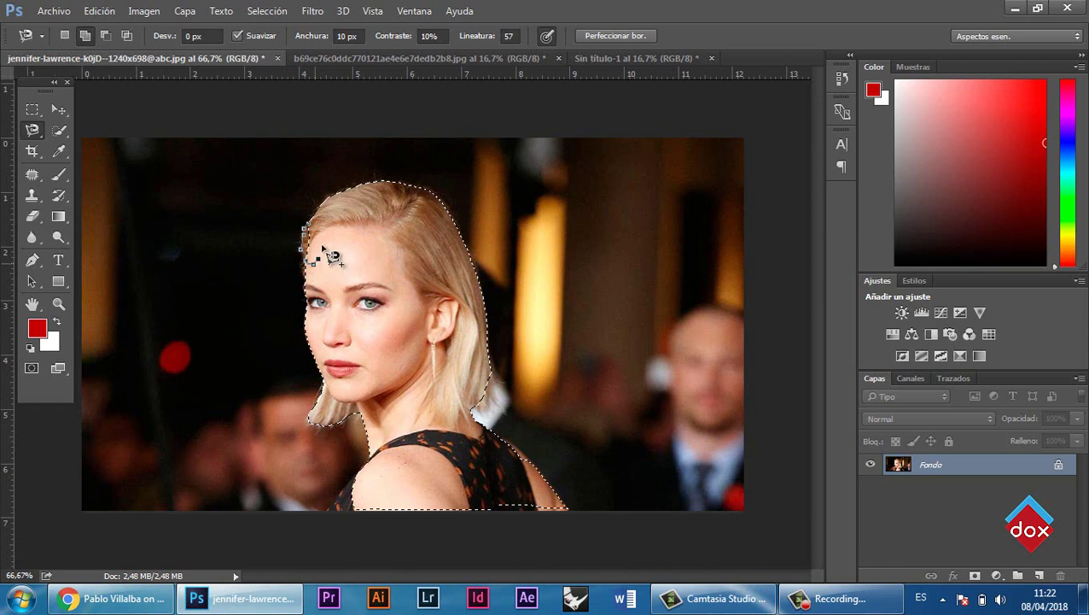
left_click(309, 227)
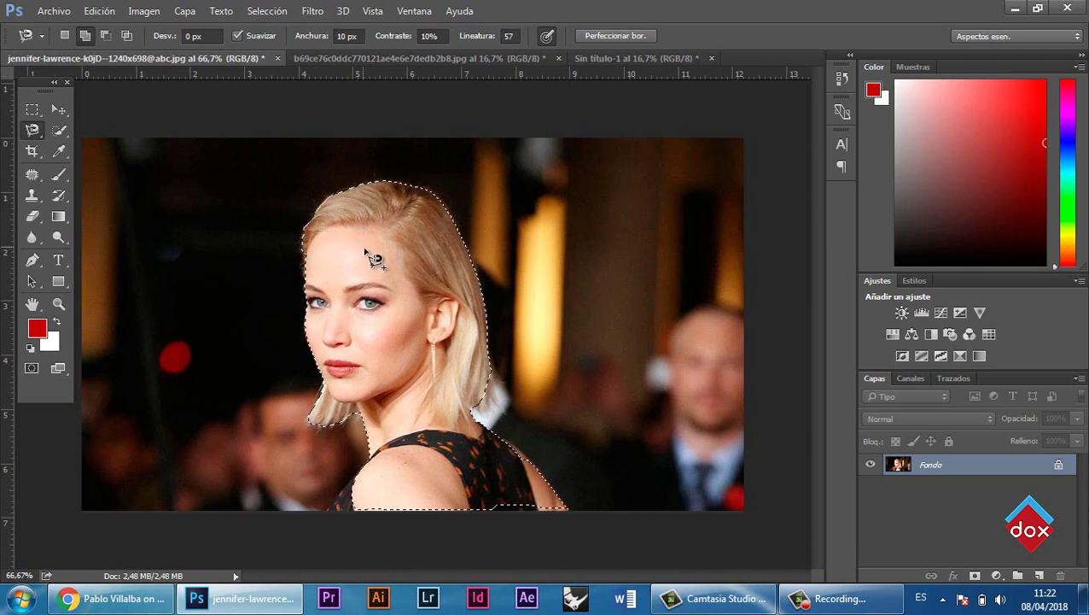
key("ctrl+j")
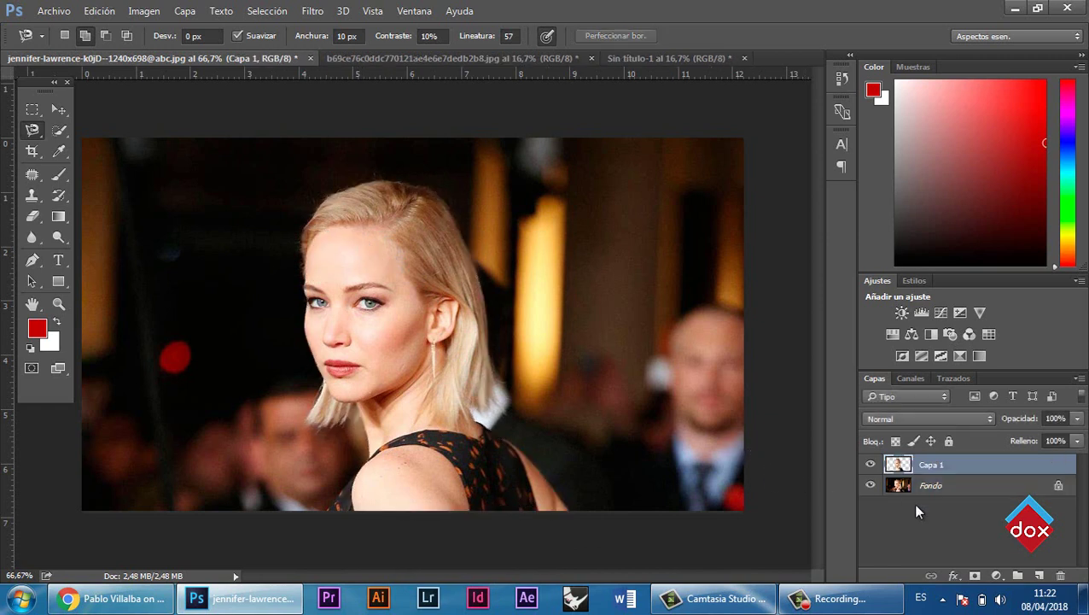
- Hide the original photo layer and delete a thin rectangular strip along the lower edge of the woman's cutout
left_click(871, 486)
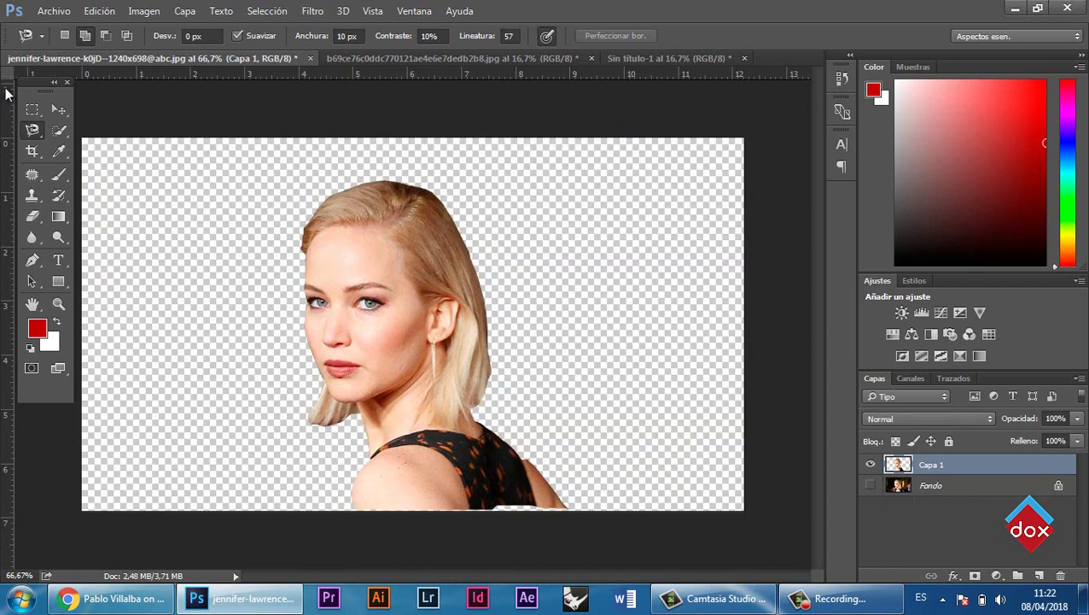
left_click(32, 109)
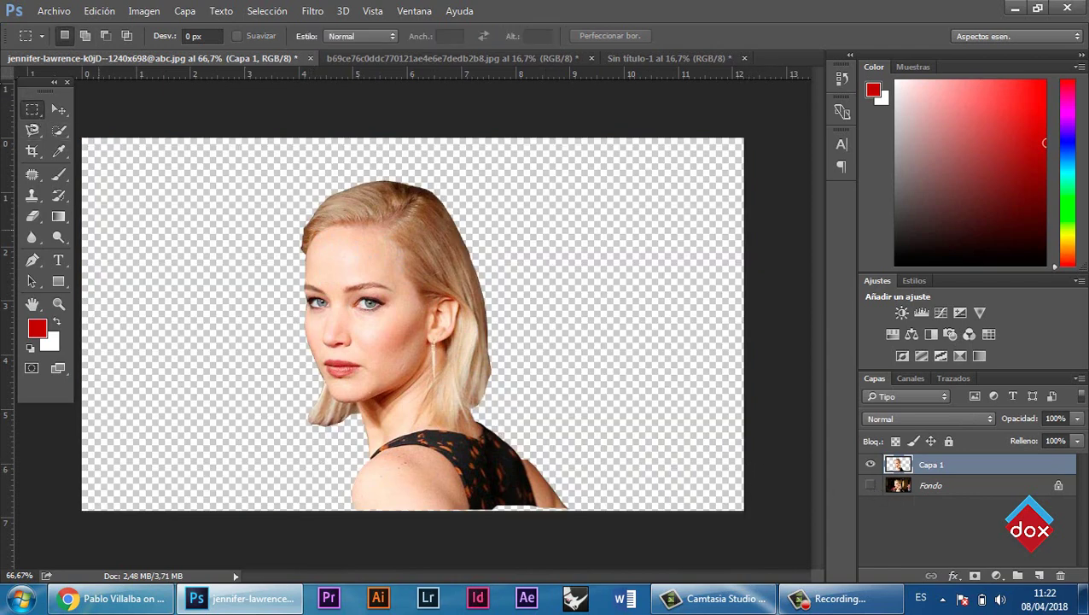
right_click(34, 103)
left_click(95, 104)
left_click_drag(321, 499, 639, 528)
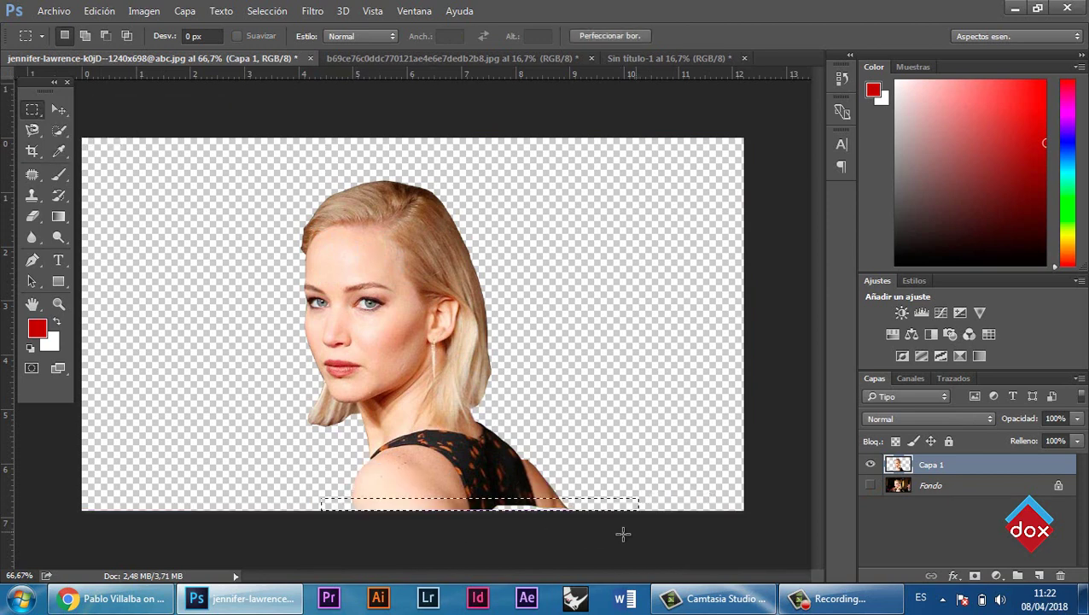
key("Delete")
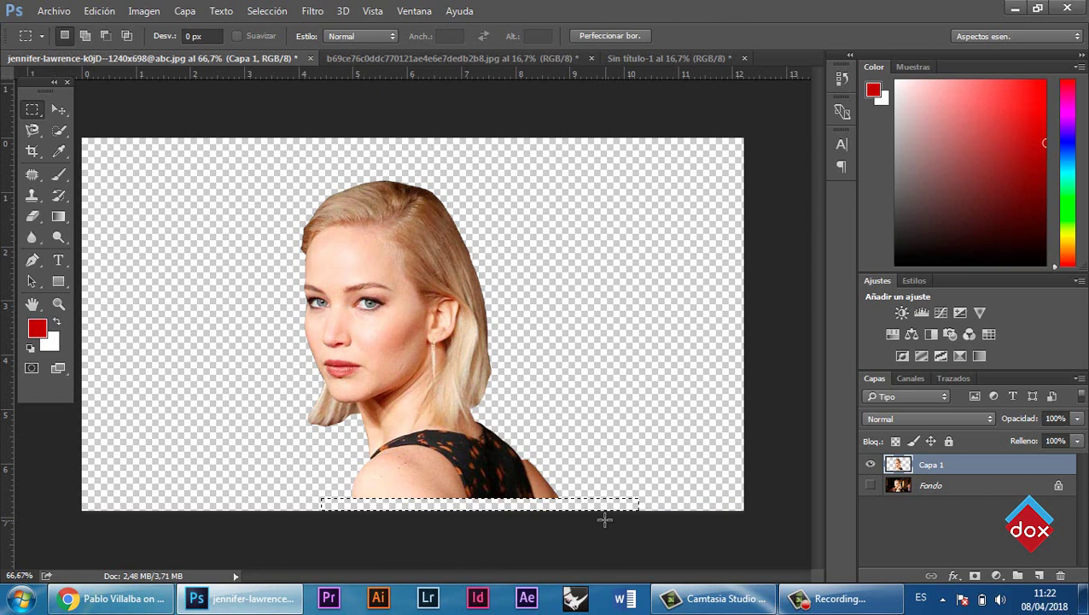
left_click(634, 457)
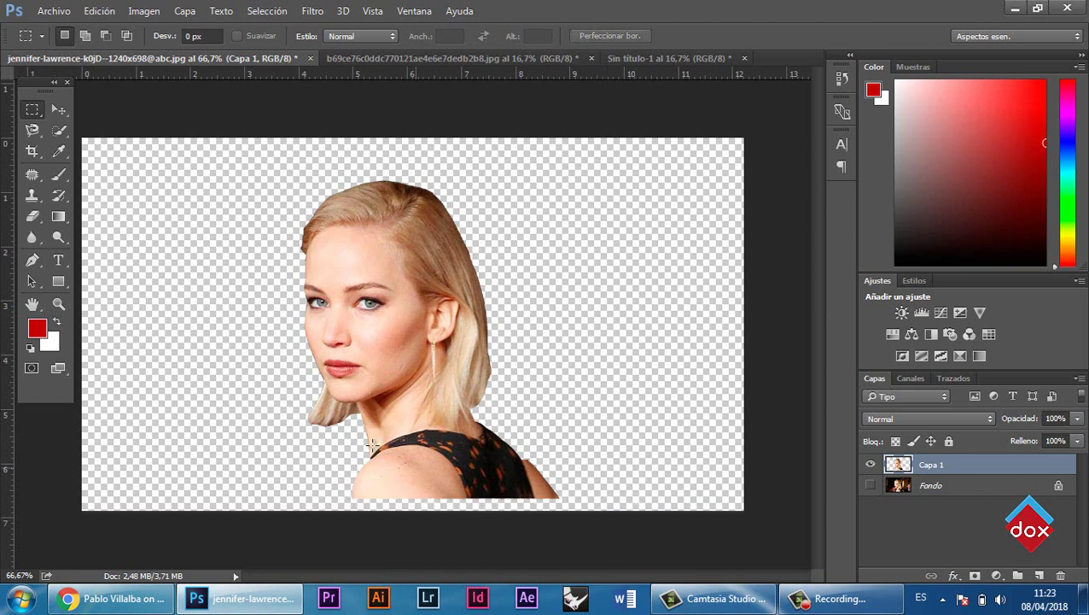
- Move the woman's cutout into the red A4 document and place it near the middle of the page
left_click(58, 109)
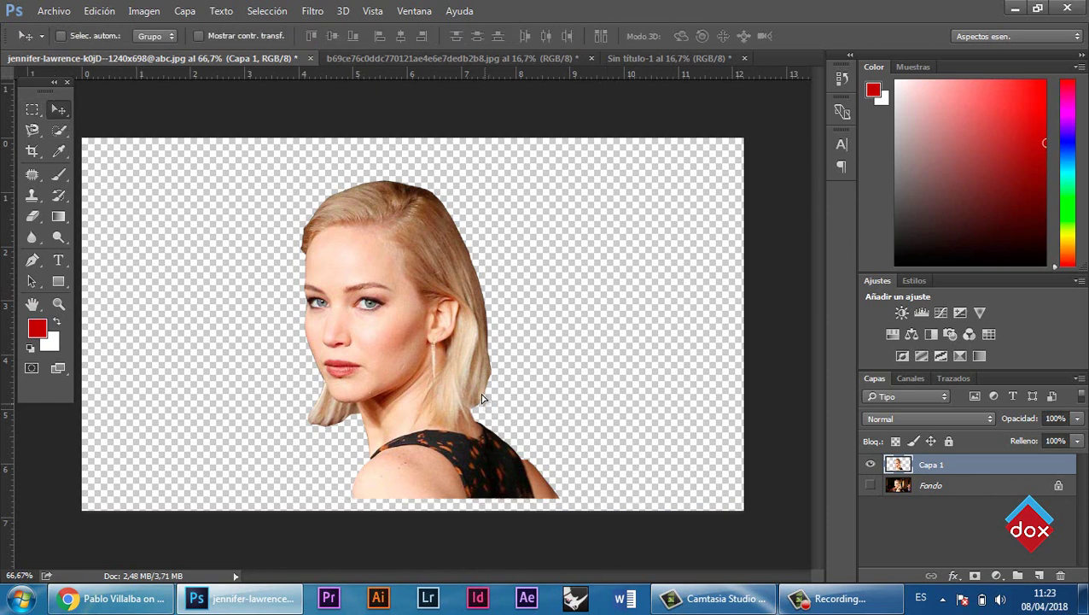
left_click_drag(478, 393, 464, 60)
left_click_drag(630, 64, 424, 340)
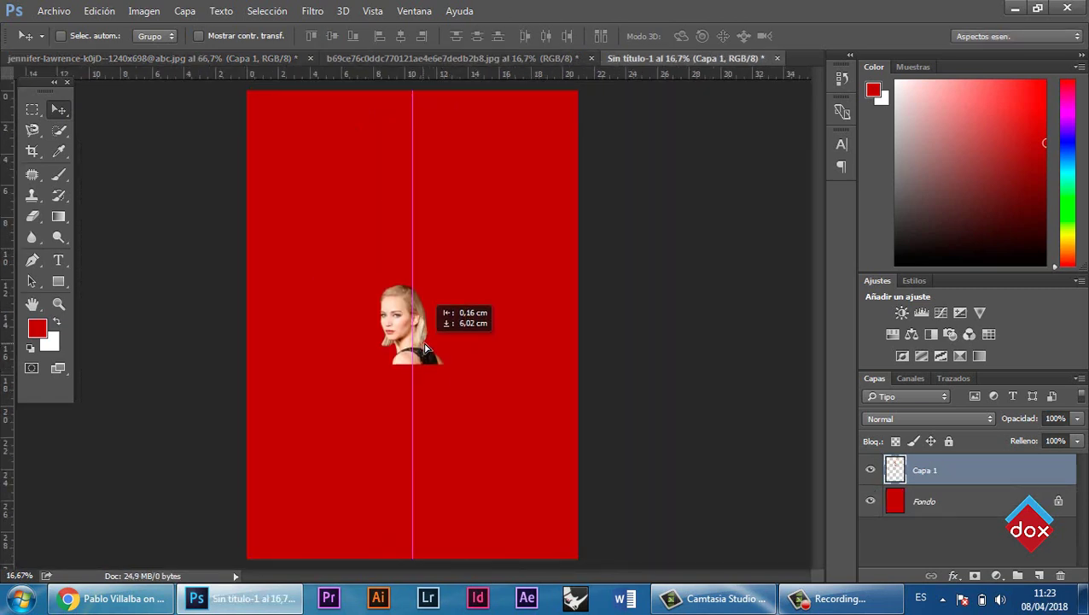
- Convert the woman's layer, Capa 1, into a smart object
right_click(973, 495)
left_click(936, 499)
right_click(934, 476)
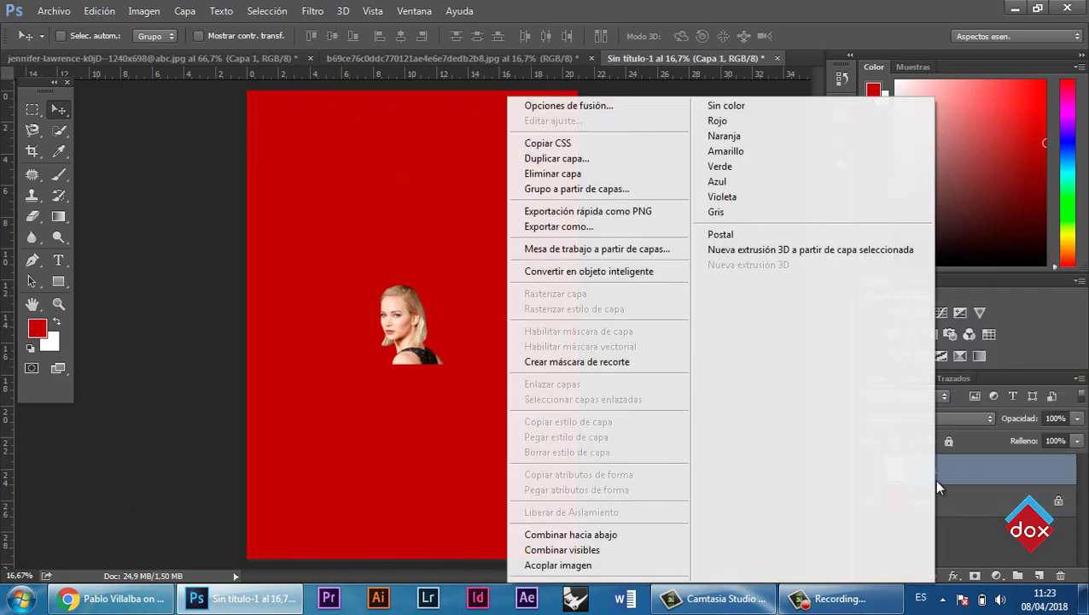
left_click(586, 272)
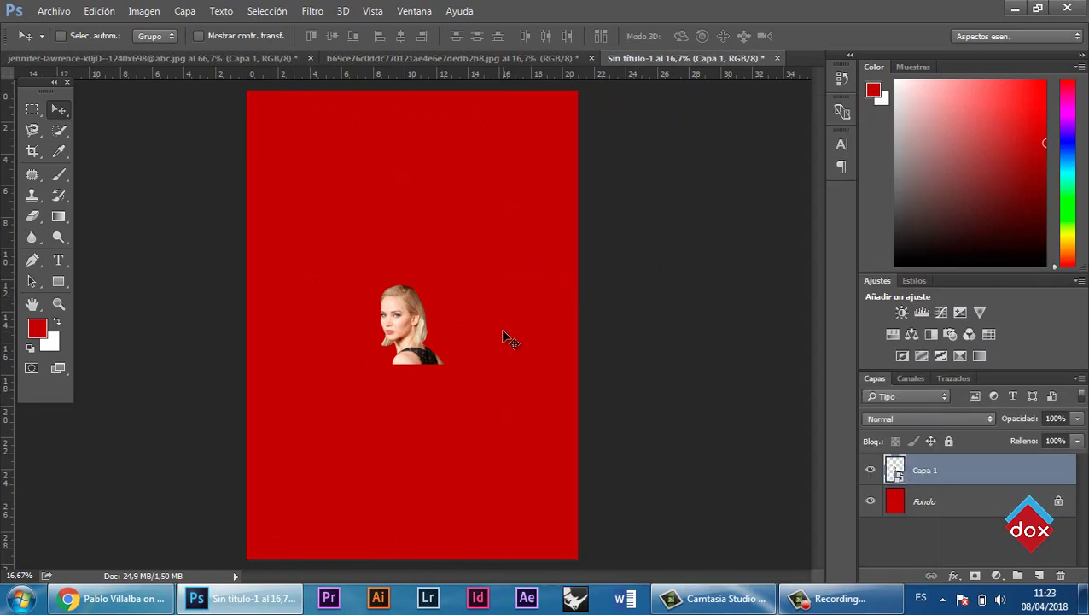
- Scale the woman up proportionally to about half the page height and place her slightly above the page centre
key("ctrl+t")
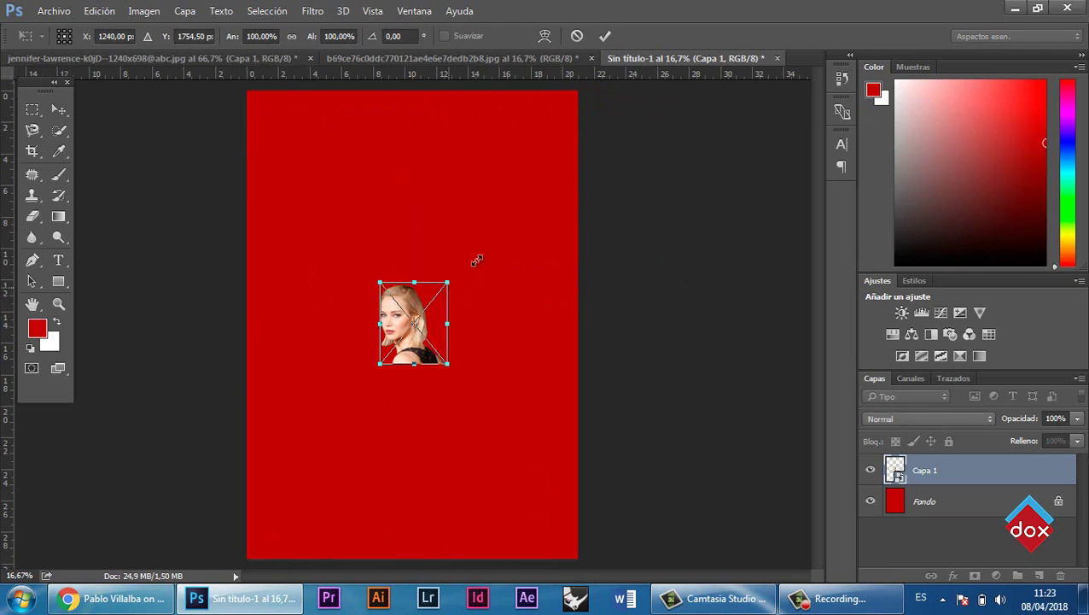
left_click_drag(476, 259, 550, 100)
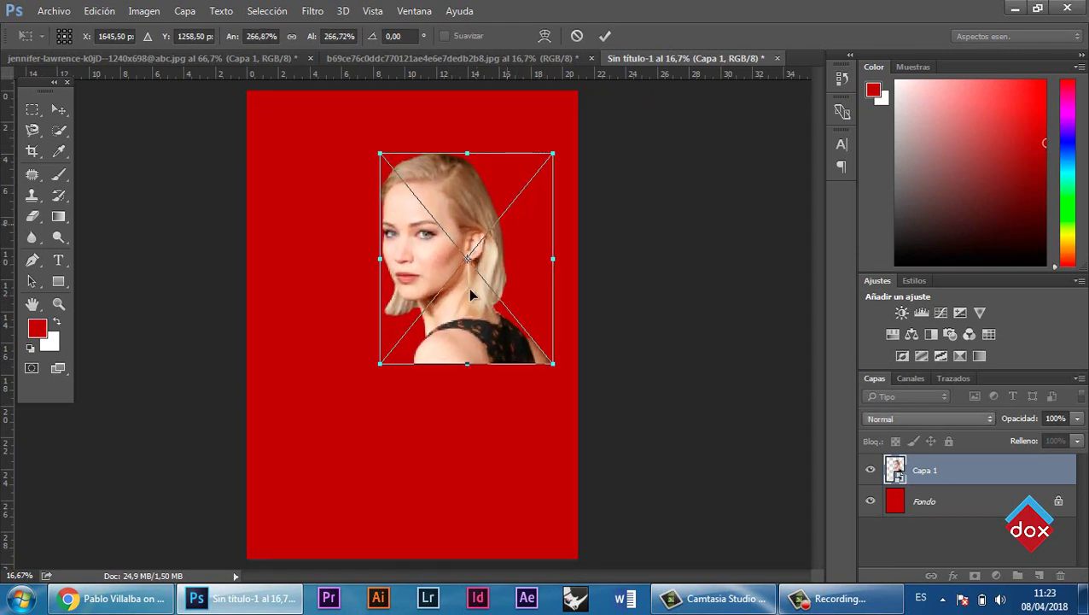
left_click_drag(376, 369, 359, 388)
left_click(60, 111)
key("Return")
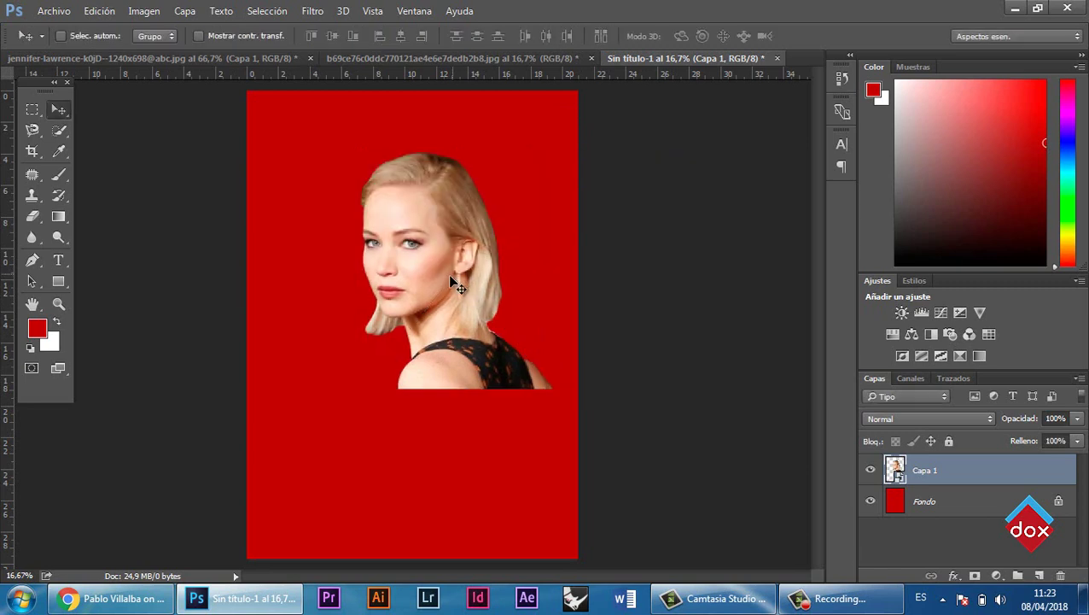
left_click_drag(449, 262, 433, 283)
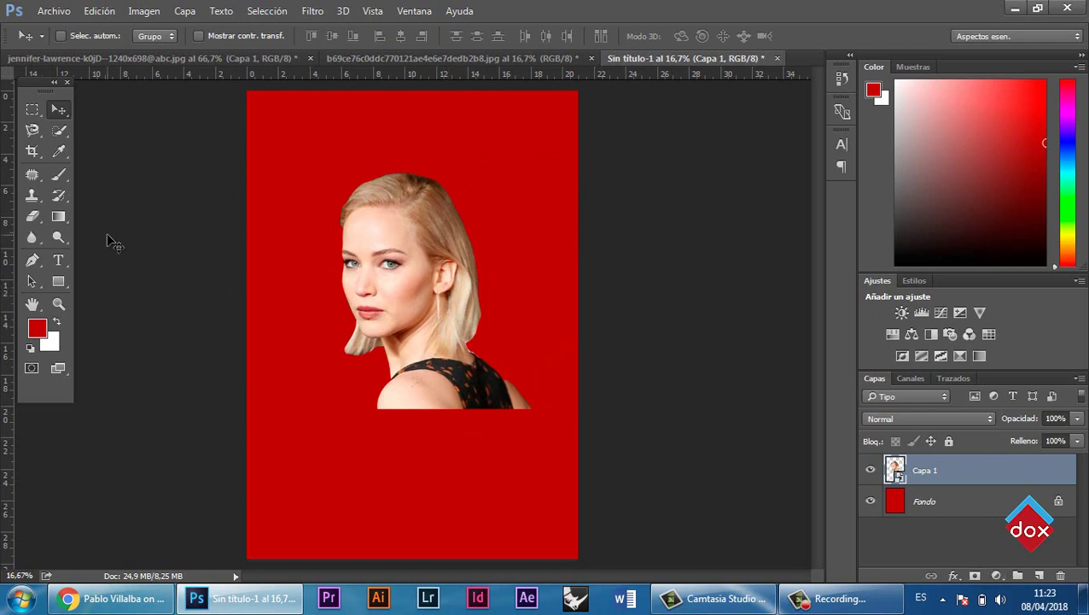
- Add a layer mask to Capa 1 and choose a hard round 112 px brush with 100% hardness
left_click(59, 174)
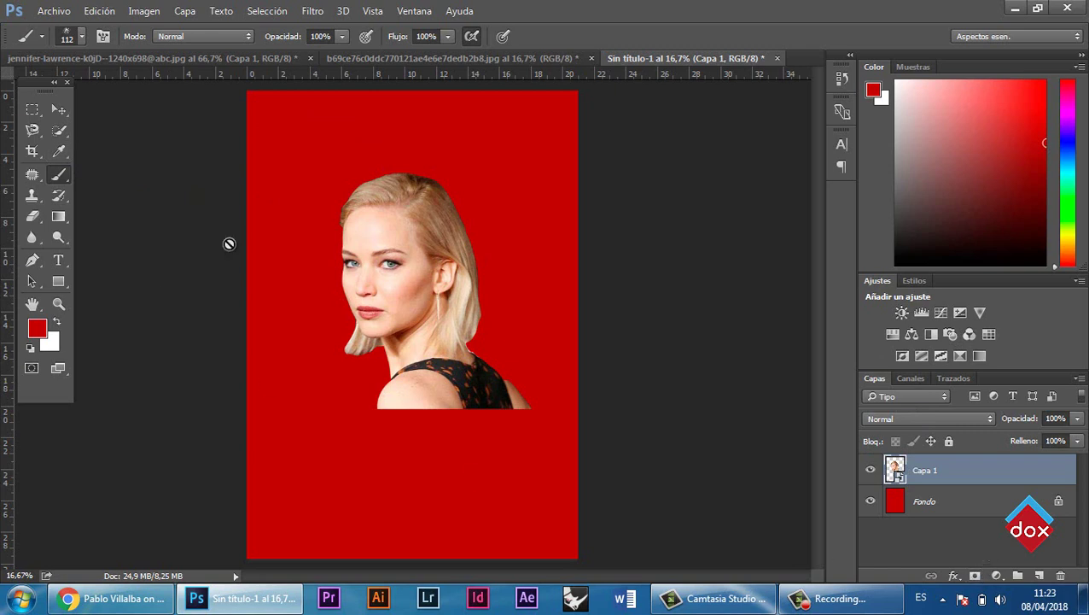
left_click(975, 576)
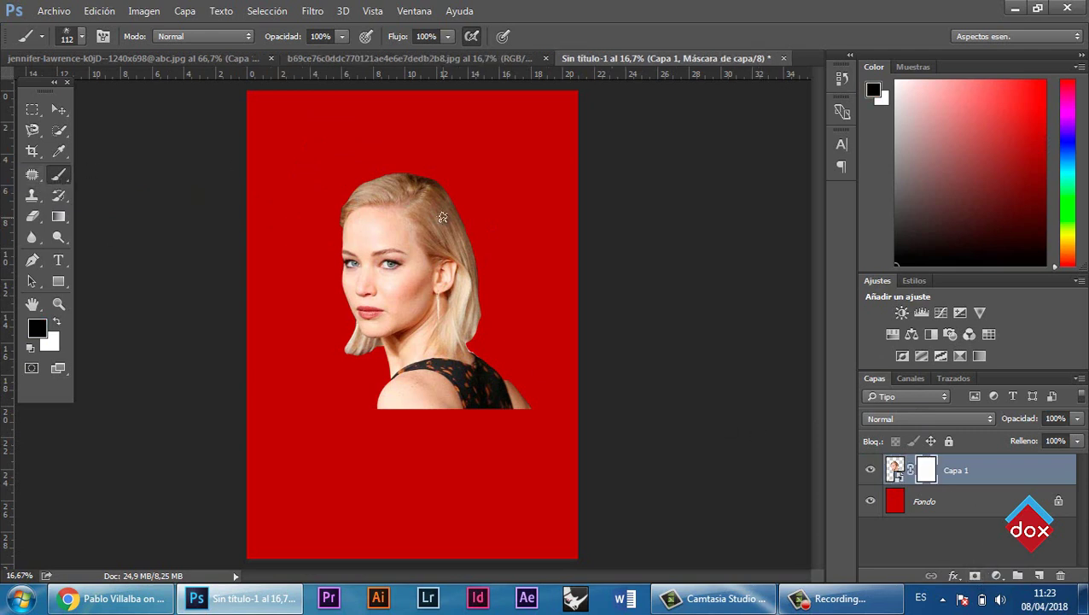
right_click(477, 232)
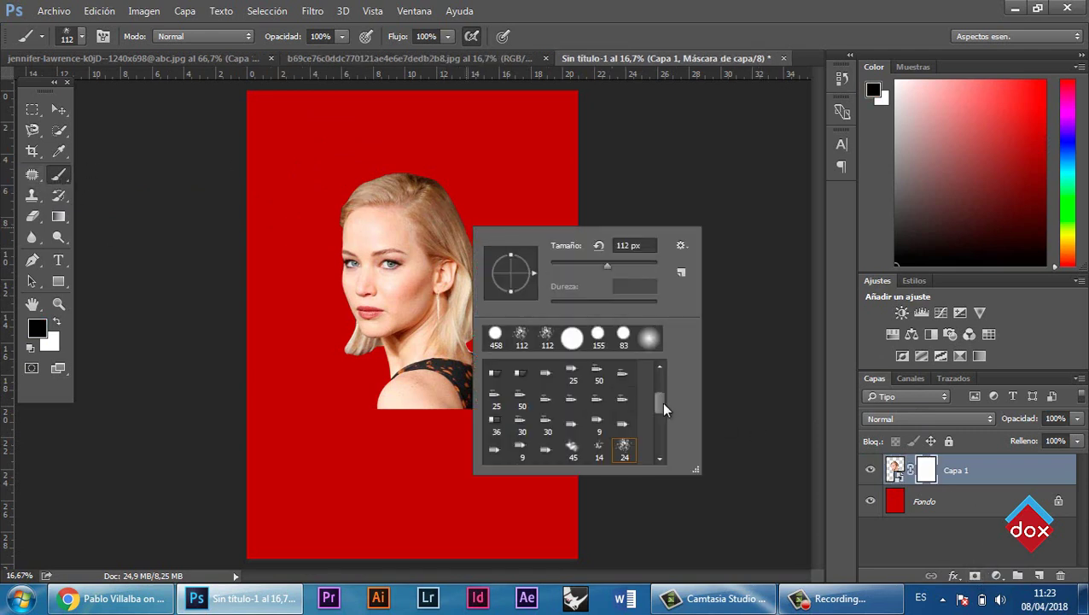
left_click_drag(661, 402, 655, 373)
left_click(624, 373)
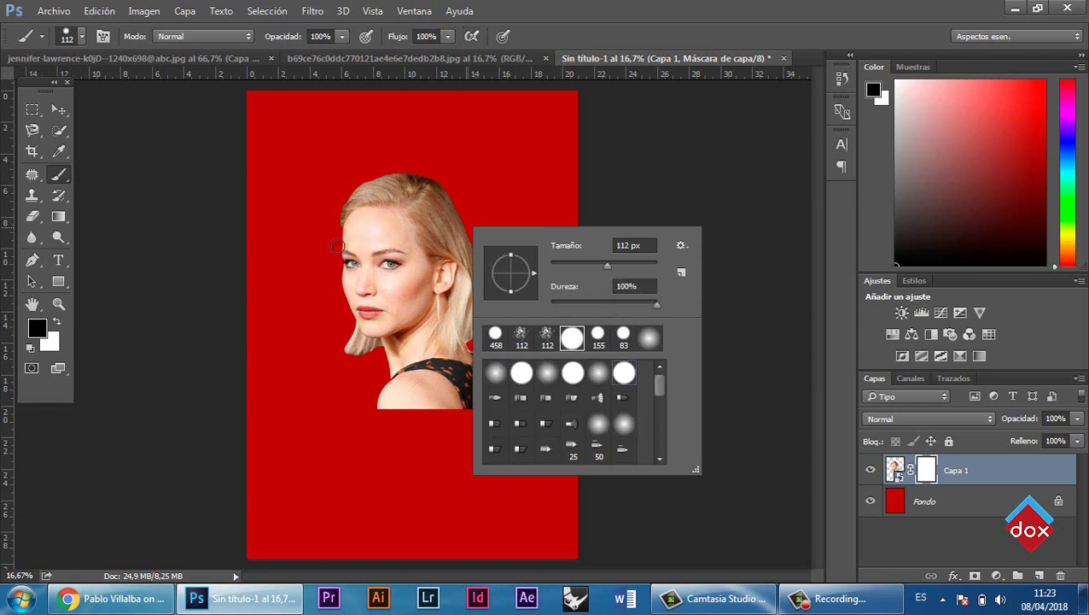
- Paint black on the mask beside the hair, and with a 367 px brush across the forehead, neck and shoulders
left_click(341, 198)
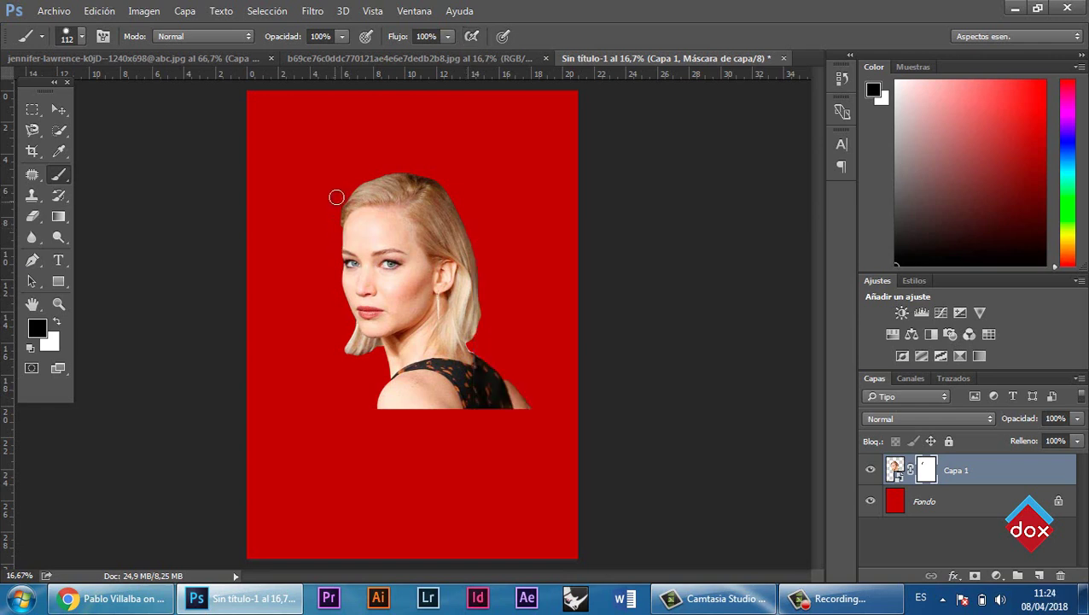
left_click_drag(330, 223, 328, 212)
right_click(479, 253)
left_click(653, 291)
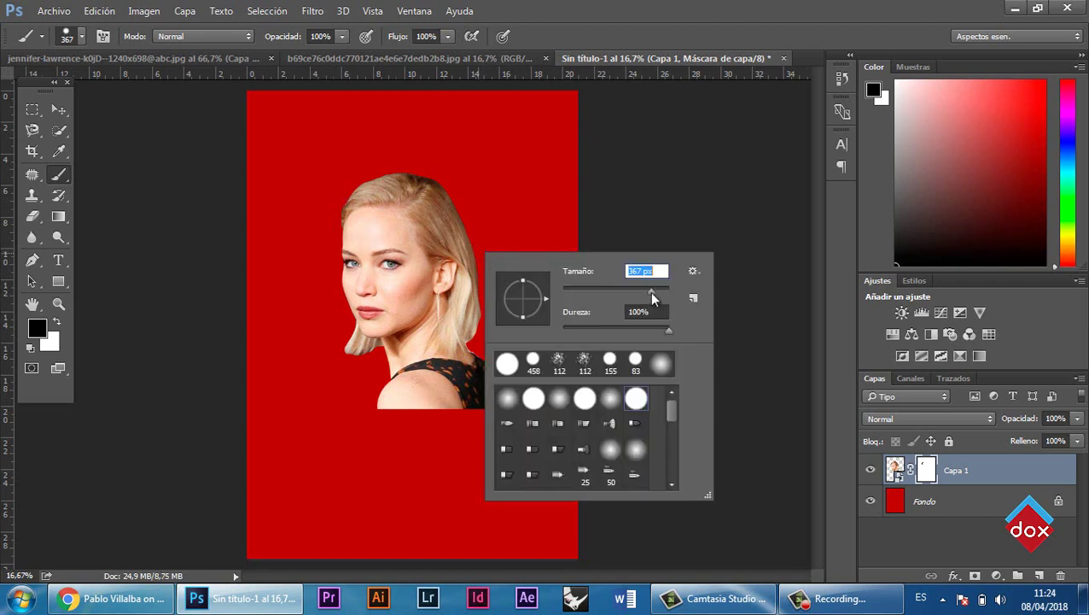
left_click_drag(307, 254, 683, 179)
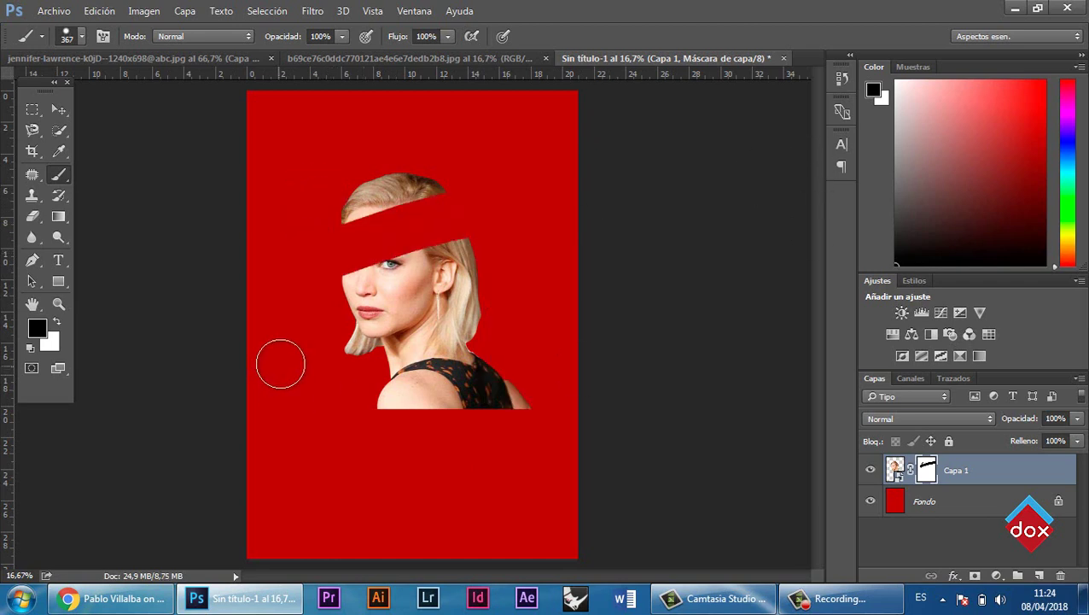
left_click_drag(433, 305, 437, 389)
mouse_move(596, 399)
left_mouse_down()
mouse_move(502, 448)
mouse_move(507, 482)
mouse_move(507, 424)
mouse_move(540, 381)
left_mouse_up()
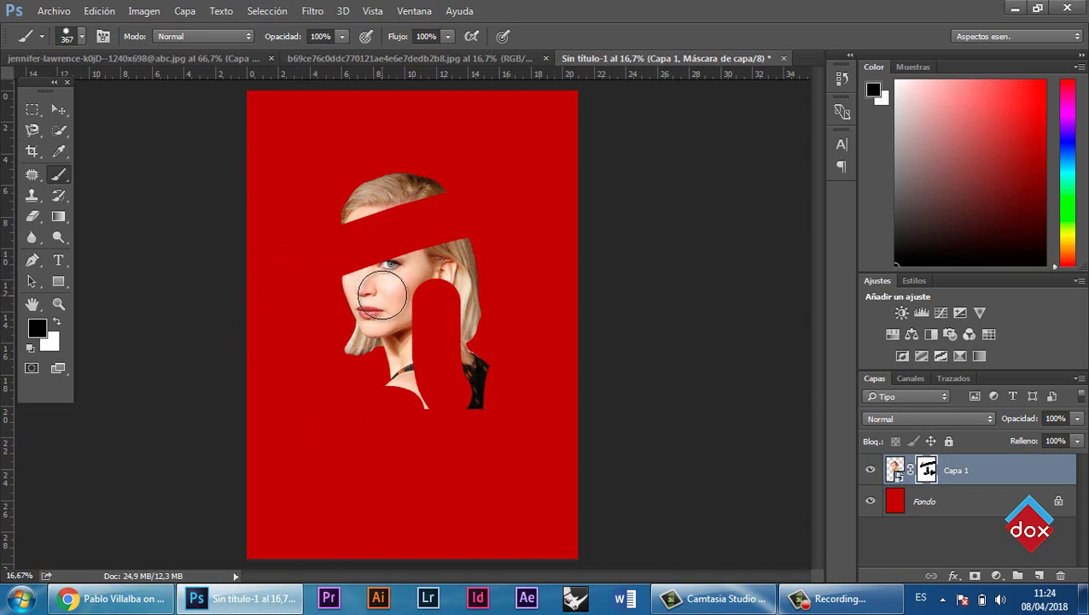
- Paint the mask white over the woman's hidden areas to restore them, and switch the foreground back to black
key("x")
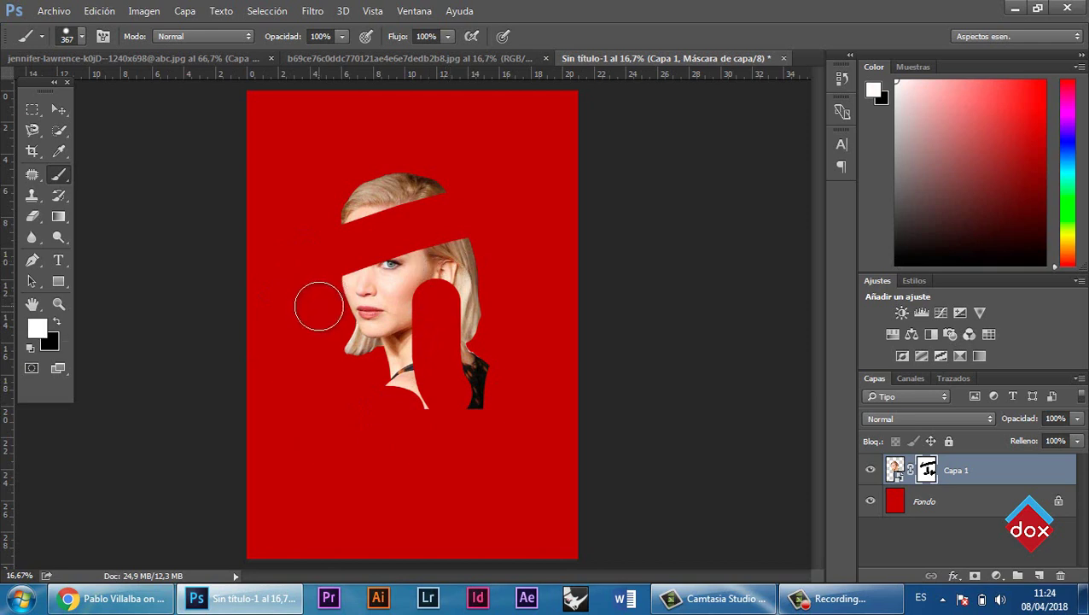
key("x")
left_click(54, 323)
mouse_move(491, 184)
left_mouse_down()
mouse_move(304, 265)
mouse_move(479, 229)
left_mouse_up()
mouse_move(408, 260)
left_mouse_down()
mouse_move(425, 375)
mouse_move(444, 294)
mouse_move(459, 401)
mouse_move(381, 394)
mouse_move(484, 376)
mouse_move(492, 402)
left_mouse_up()
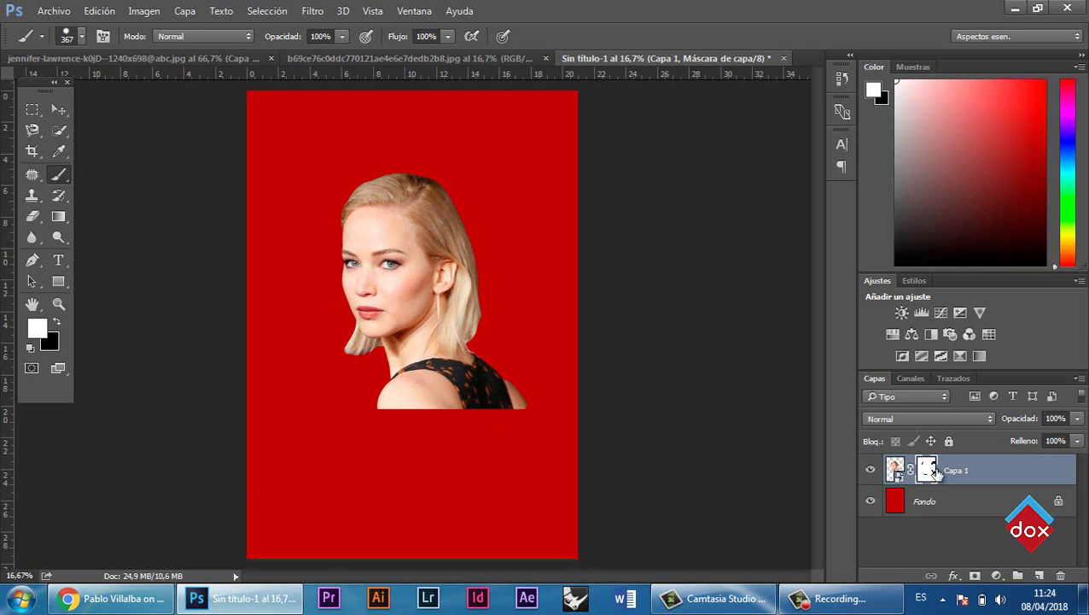
key("x")
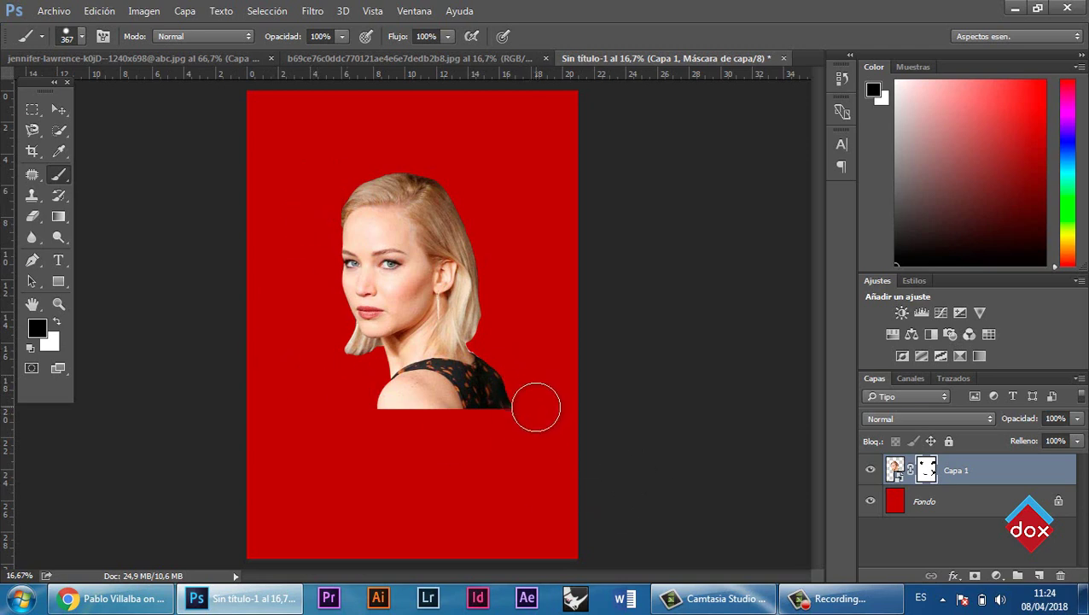
- Apply a Curves adjustment directly to Capa 1's mask, with a curve point at input 193 and output 138
left_click(997, 576)
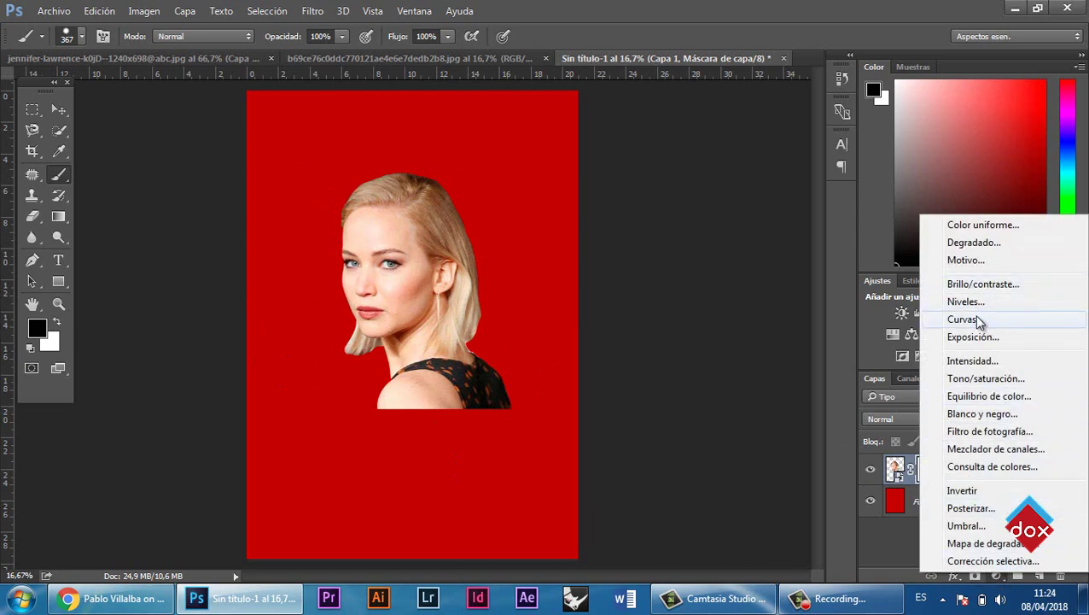
left_click(145, 12)
left_click(145, 12)
mouse_move(170, 50)
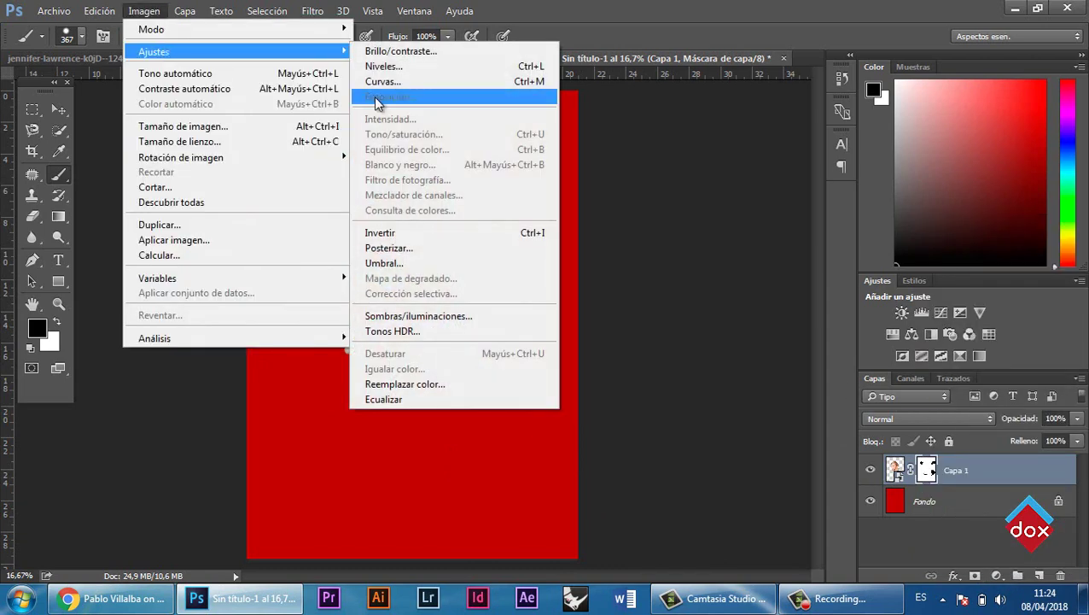
left_click(397, 81)
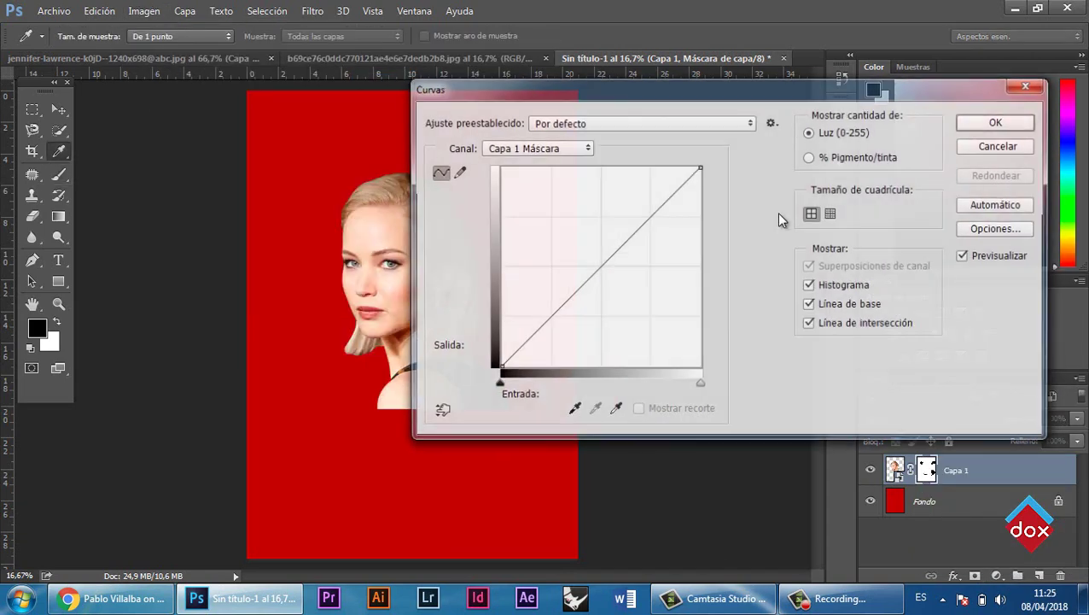
left_click_drag(647, 223, 651, 256)
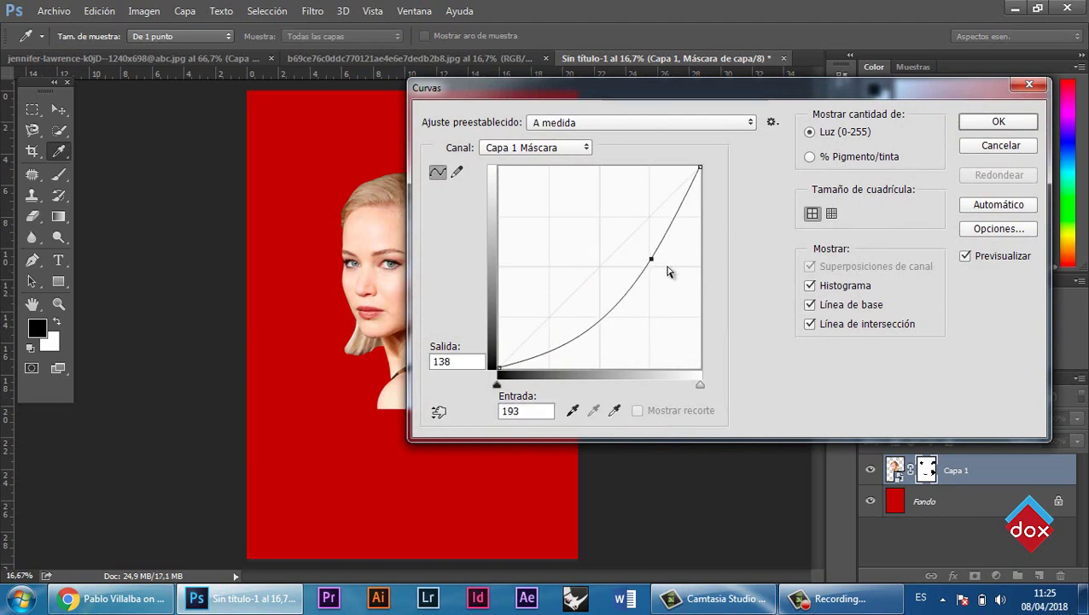
left_click(999, 121)
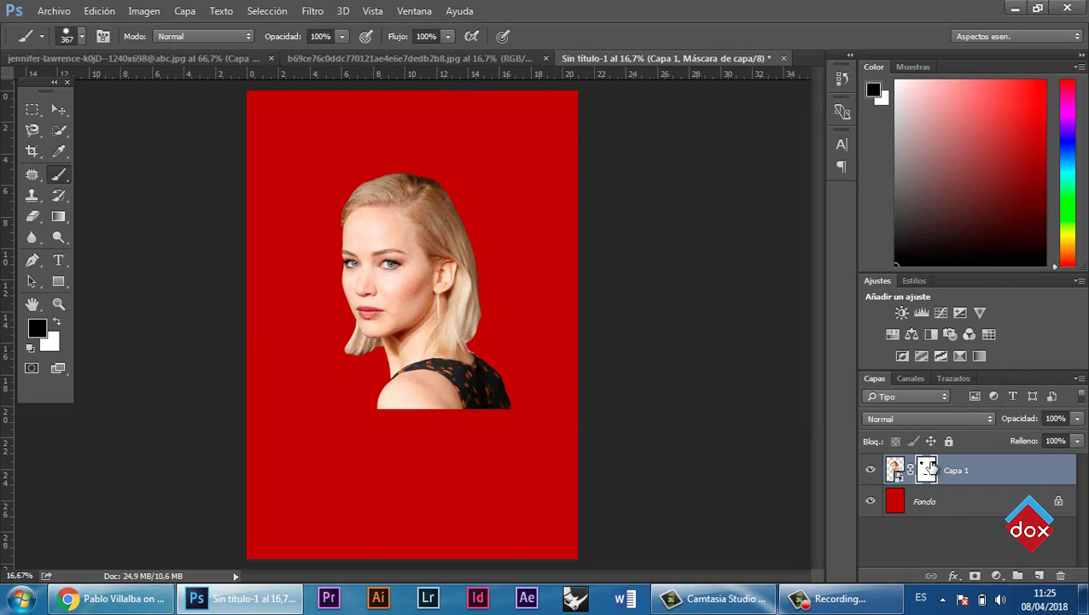
- Add a Curves adjustment layer above Capa 1 and pull the RGB curve's midtones down to darken the image
left_click(996, 576)
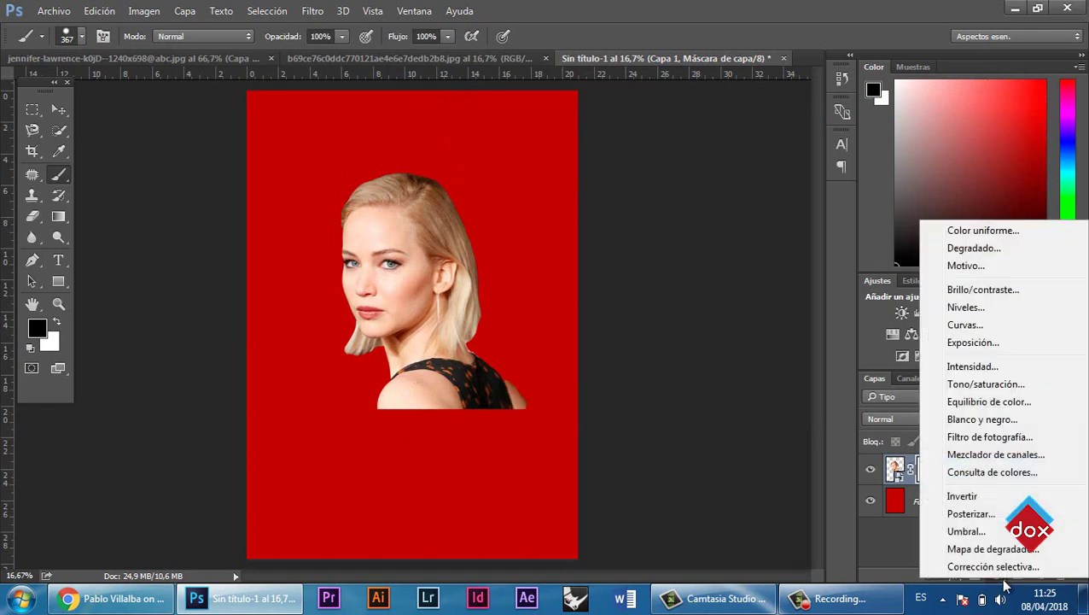
left_click(980, 330)
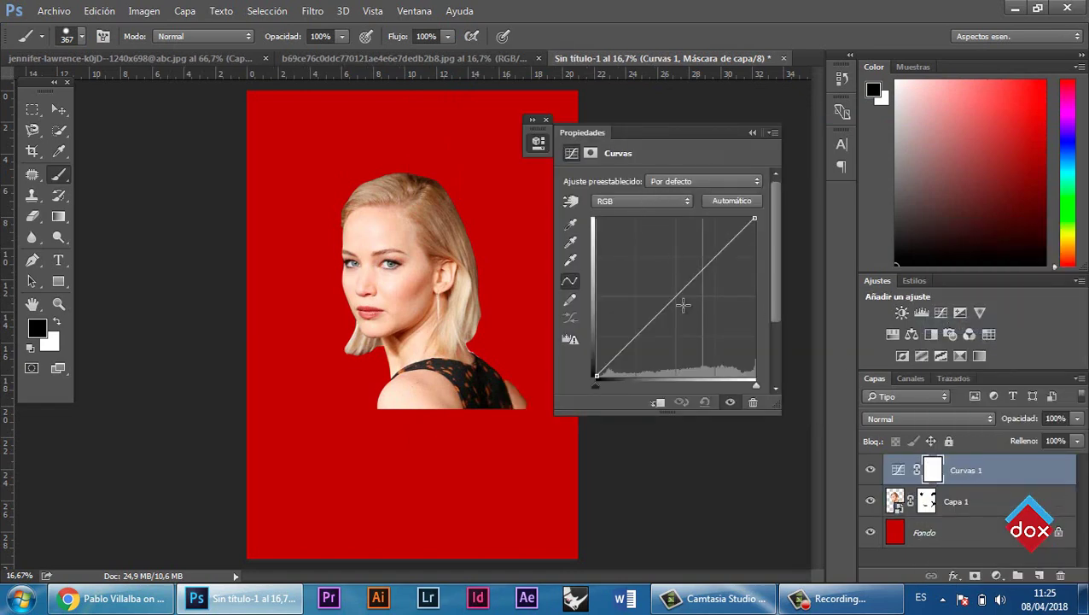
left_click_drag(683, 304, 693, 319)
left_click(752, 132)
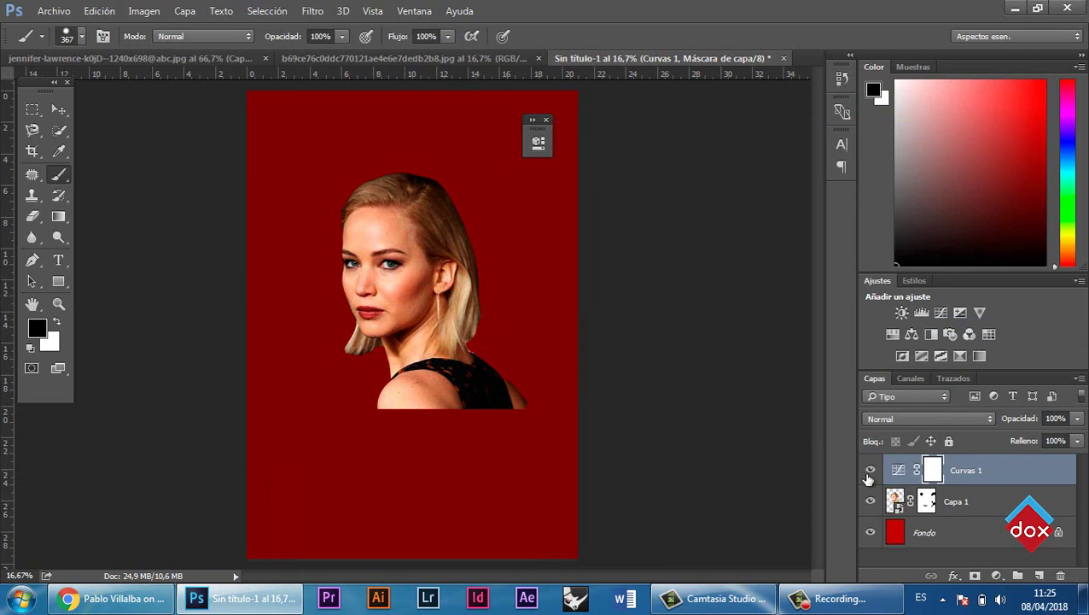
- Delete the Curvas 1 adjustment layer above Capa 1
double_click(912, 475)
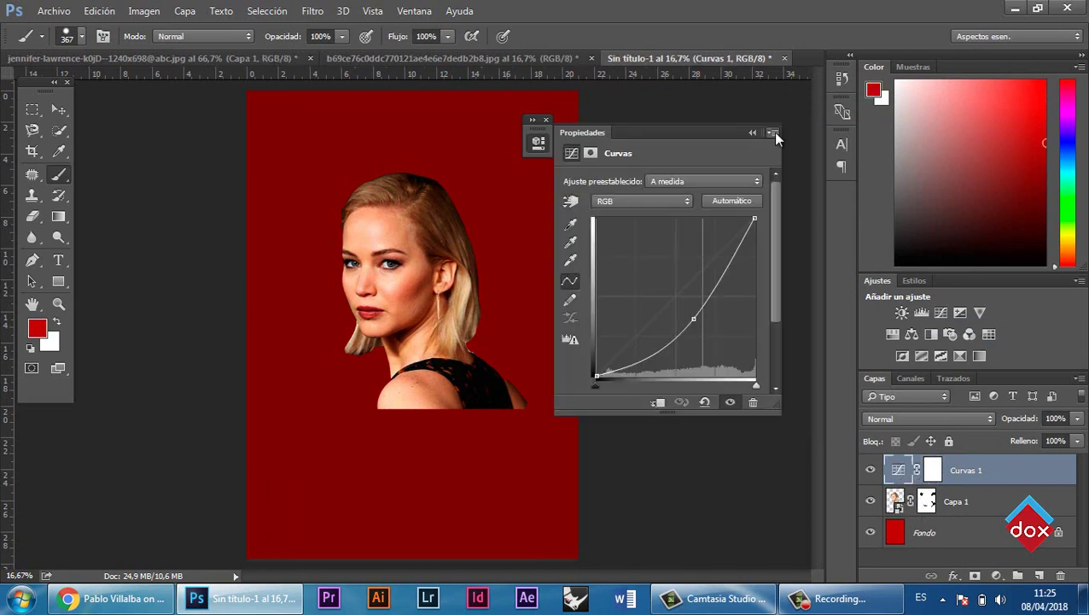
left_click(761, 152)
key("Delete")
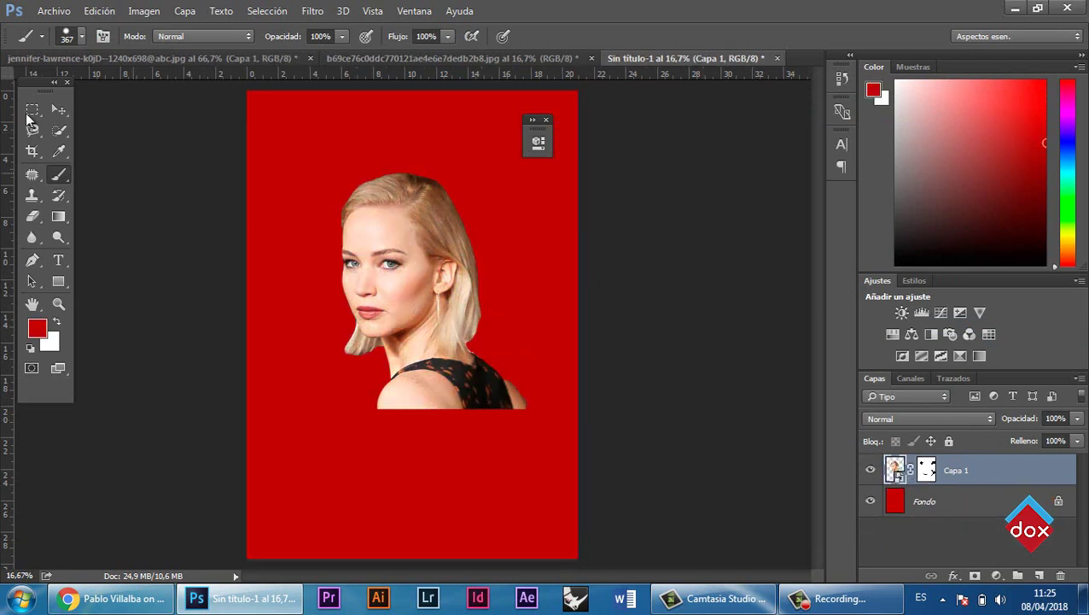
- Move the woman's cutout on Capa 1 slightly down and to the left on the poster
left_click(58, 109)
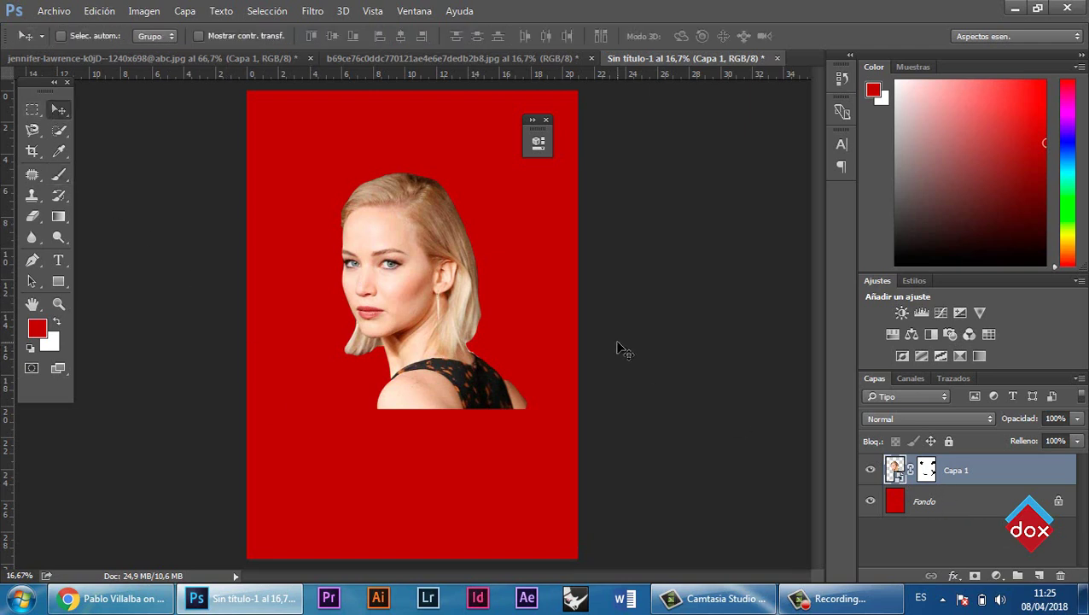
right_click(446, 255)
left_click(450, 263)
left_click_drag(450, 268, 438, 292)
- Close the source portrait photo document and return to the Sin título-1 poster document
left_click(264, 60)
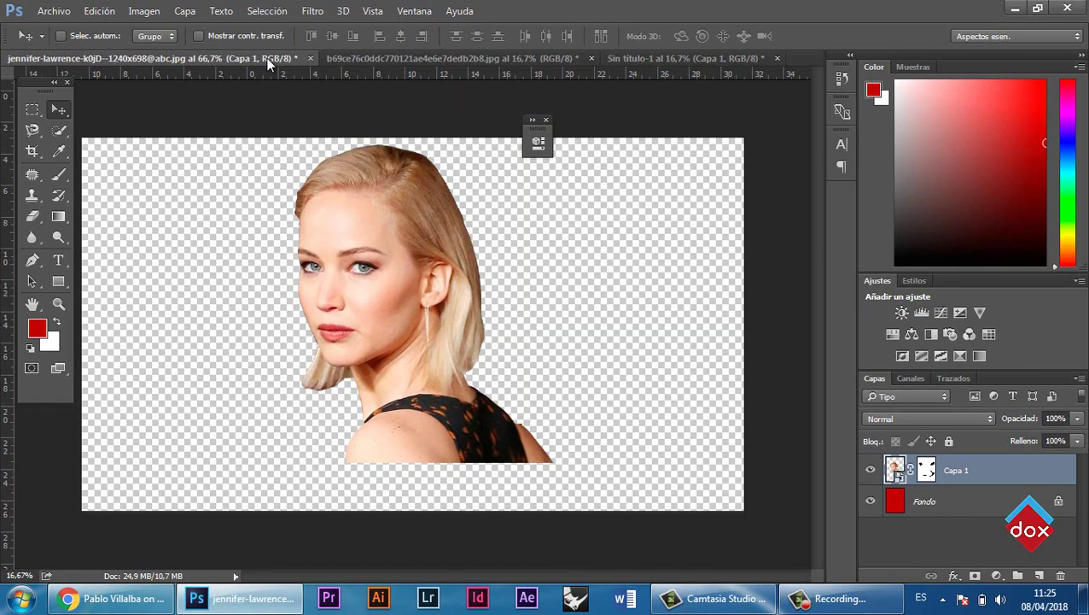
left_click(340, 60)
left_click(309, 59)
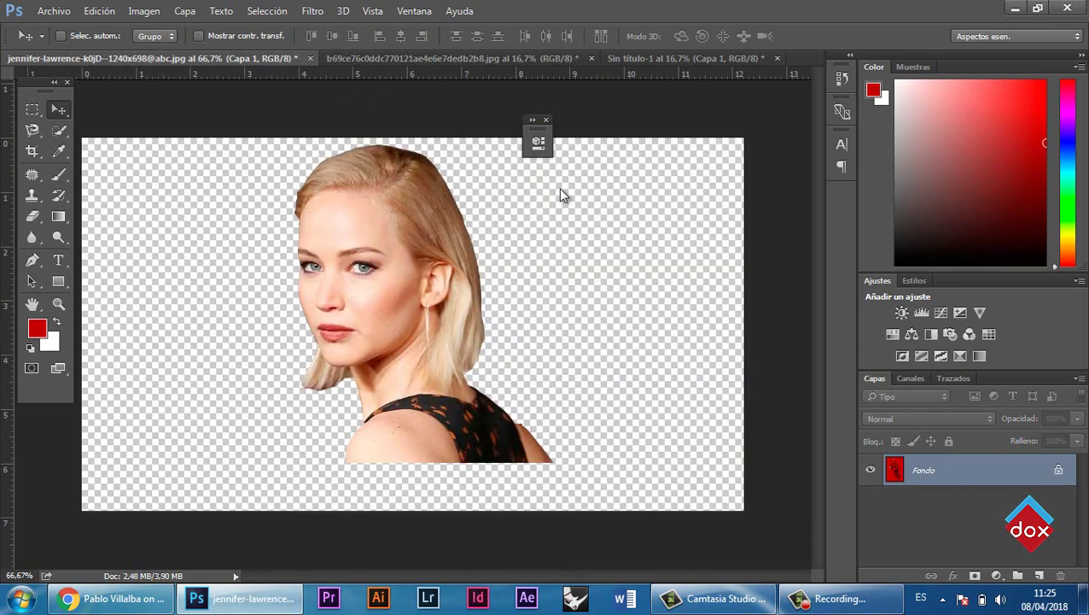
left_click(546, 237)
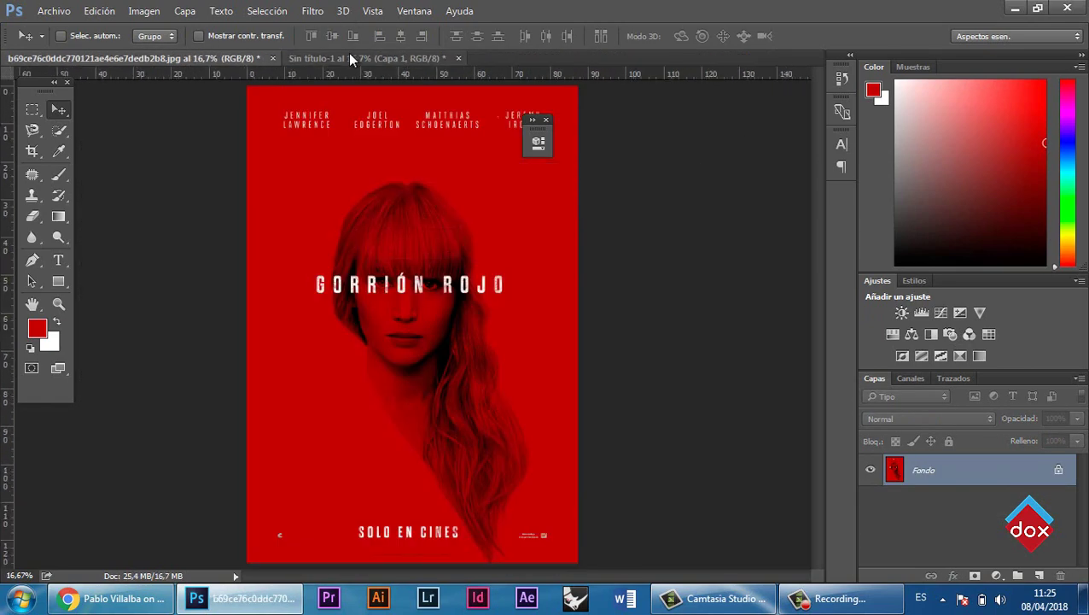
left_click(349, 54)
- Enlarge Capa 1 slightly with Free Transform, apply it, and shift the cutout down and to the right
key("ctrl+t")
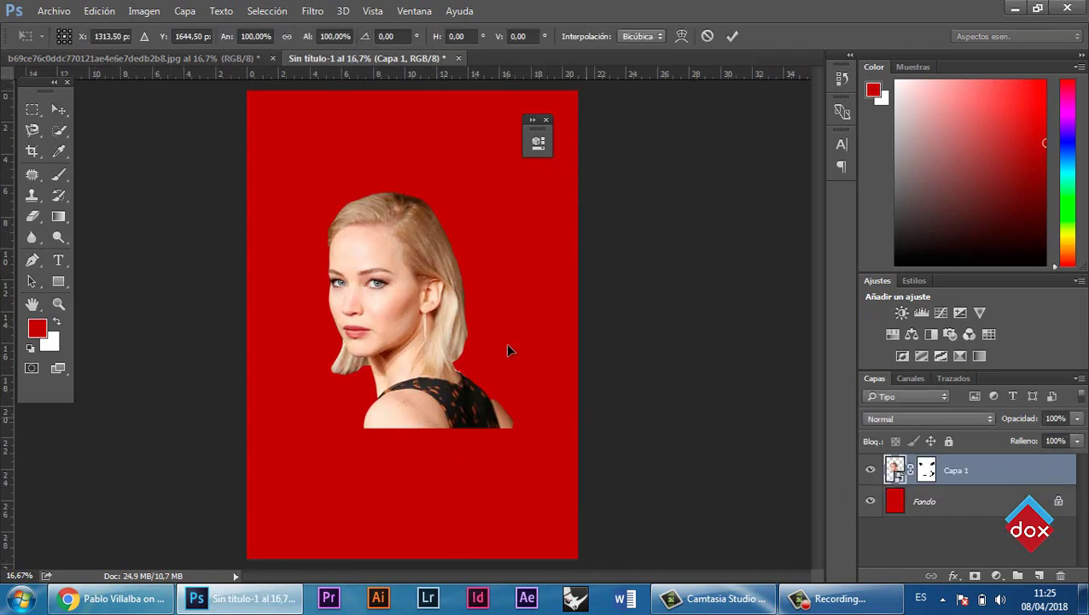
mouse_move(511, 187)
left_mouse_down()
mouse_move(523, 171)
mouse_move(528, 180)
left_mouse_up()
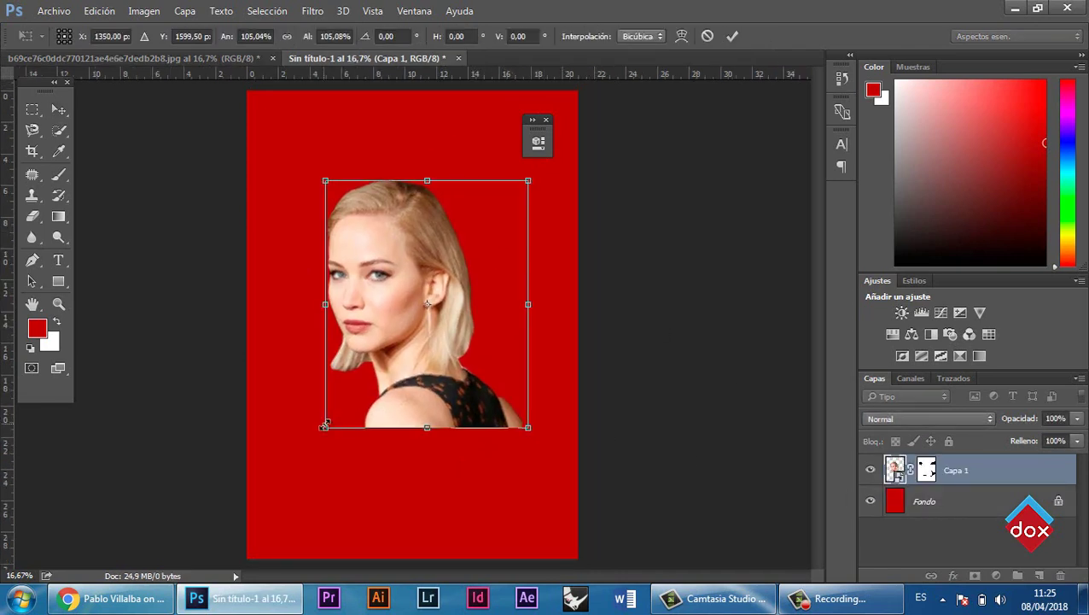
left_click_drag(325, 424, 314, 445)
left_click(60, 111)
left_click(427, 238)
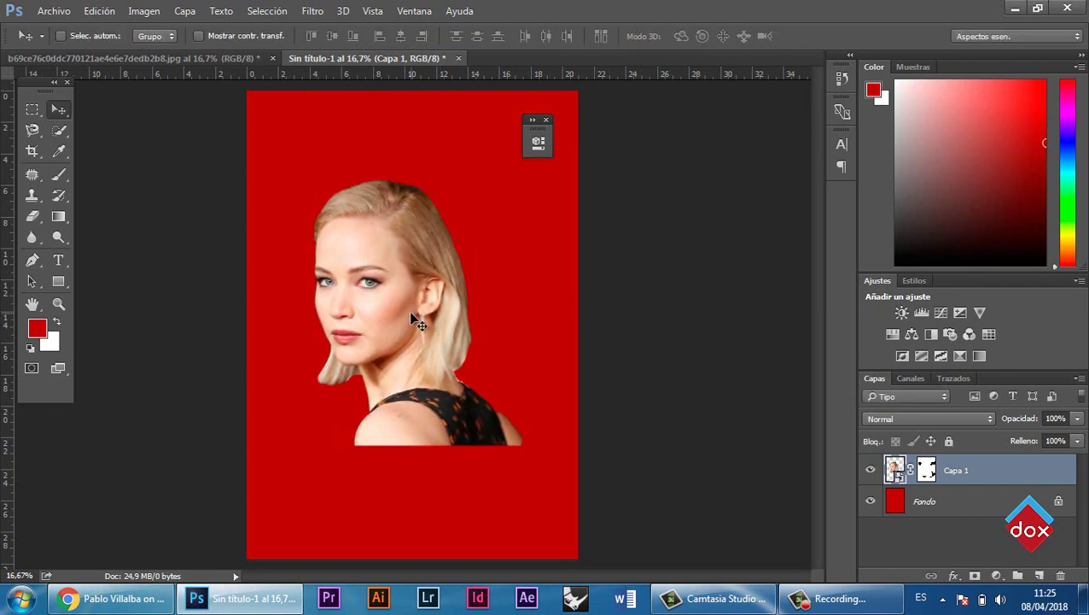
mouse_move(416, 320)
left_mouse_down()
mouse_move(427, 313)
mouse_move(426, 333)
left_mouse_up()
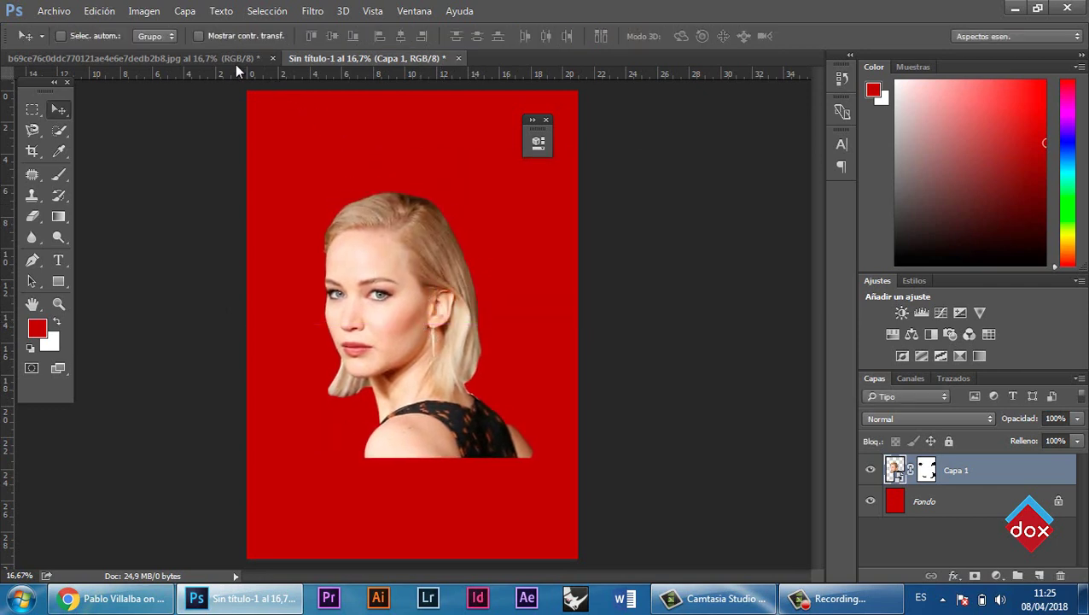
- Following the reference poster, paint black on Capa 1's mask with a 367 px brush to hide the shoulders, dress and lower hair along a diagonal
left_click(236, 65)
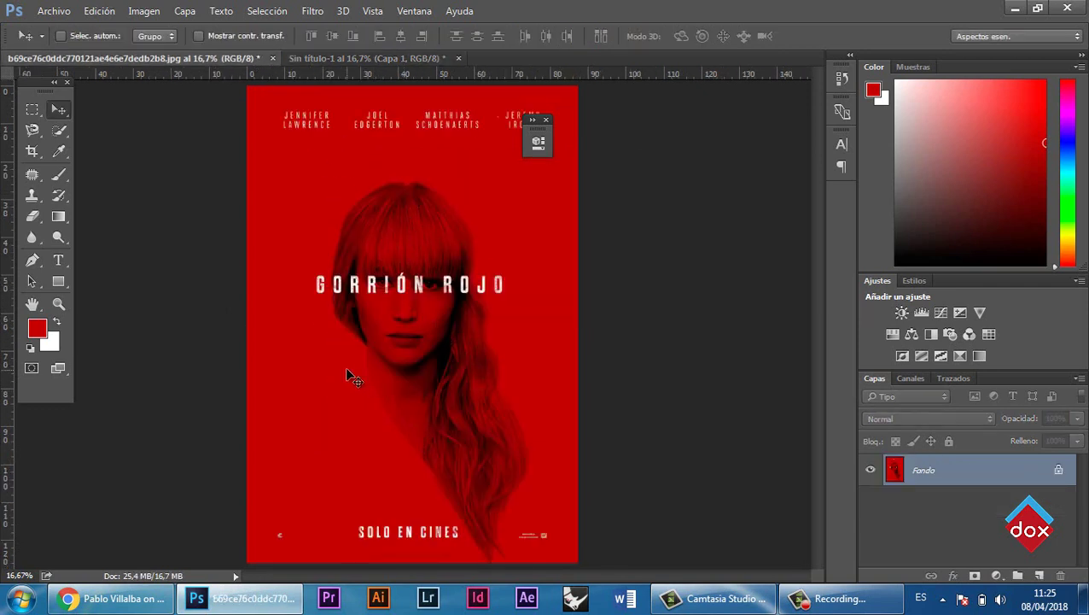
left_click(376, 58)
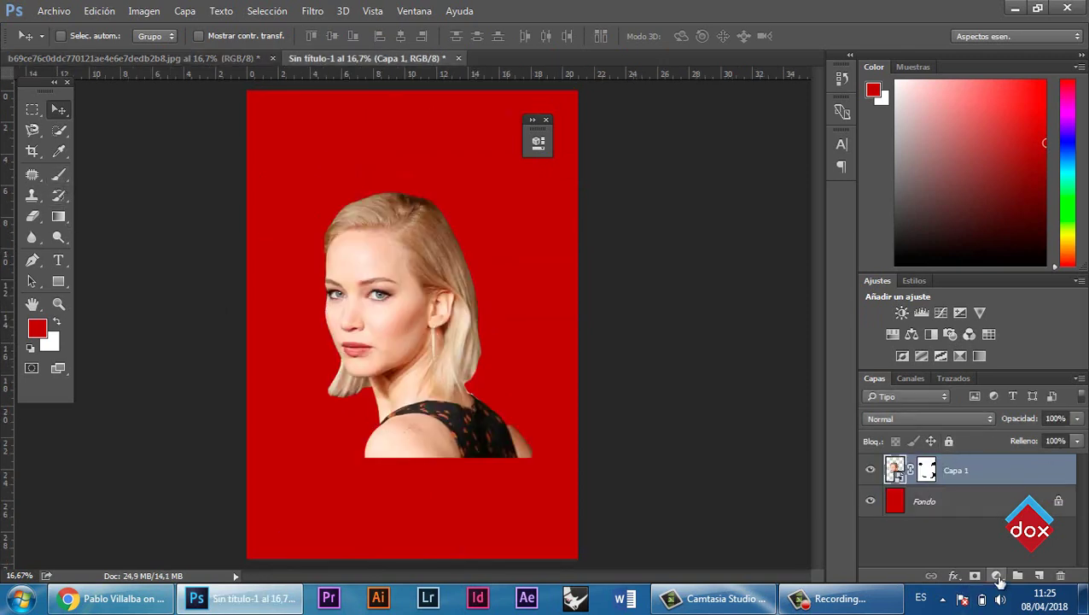
left_click(927, 471)
left_click(54, 174)
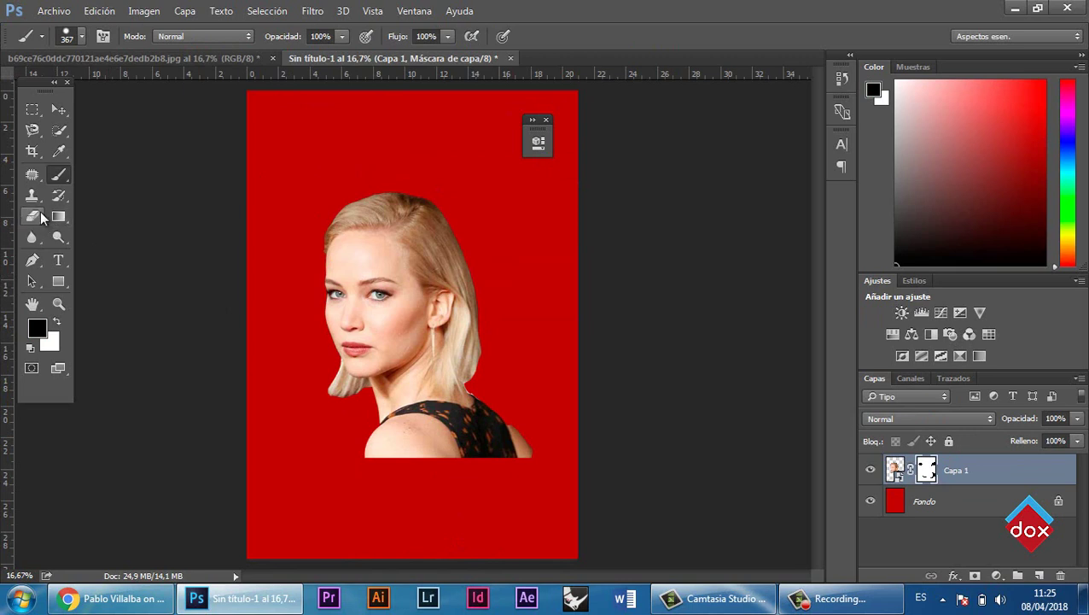
left_click(39, 217)
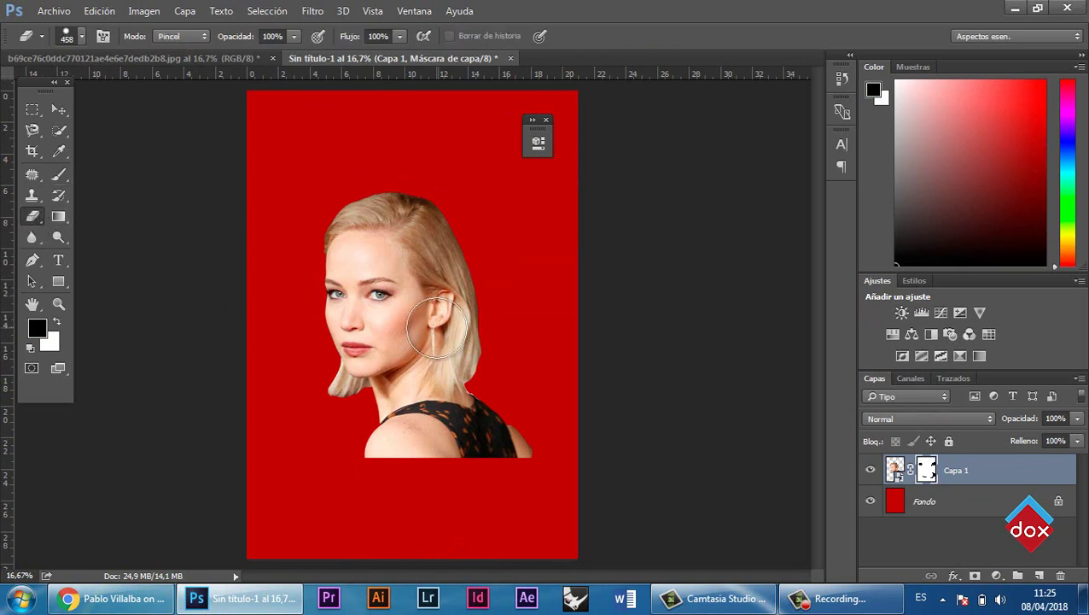
left_click(57, 174)
left_click_drag(512, 451, 521, 424)
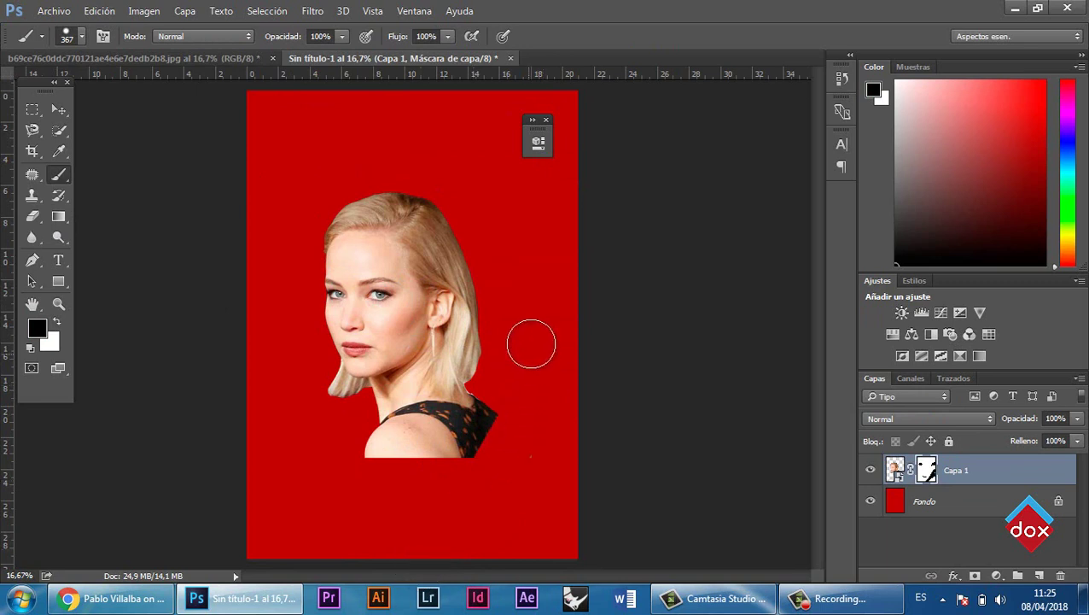
mouse_move(531, 344)
left_mouse_down()
mouse_move(361, 554)
mouse_move(467, 362)
mouse_move(528, 220)
mouse_move(367, 503)
left_mouse_up()
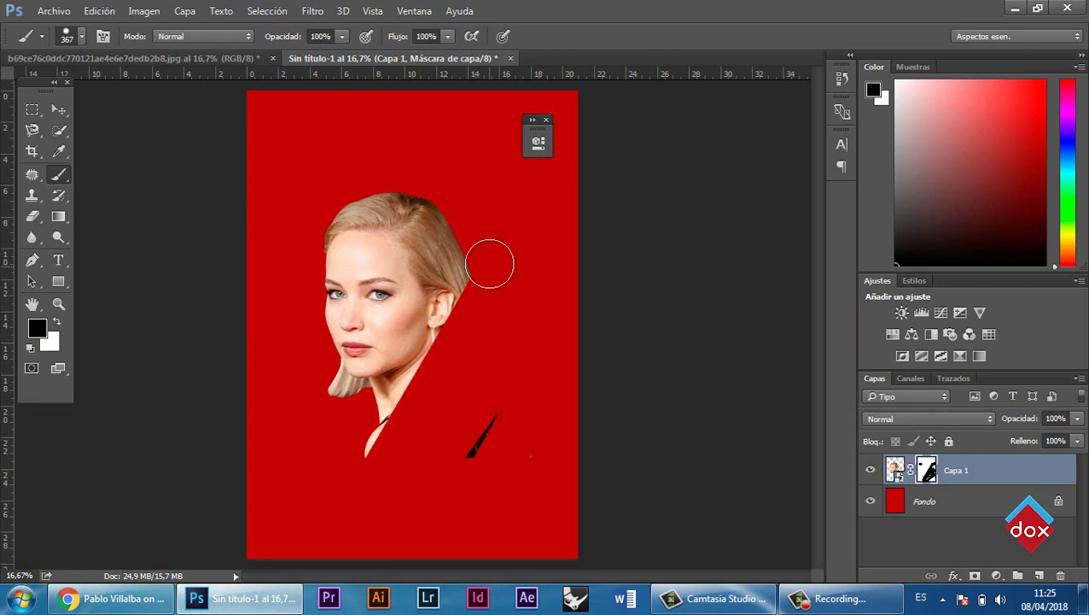
left_click_drag(490, 265, 345, 505)
key("ctrl+z")
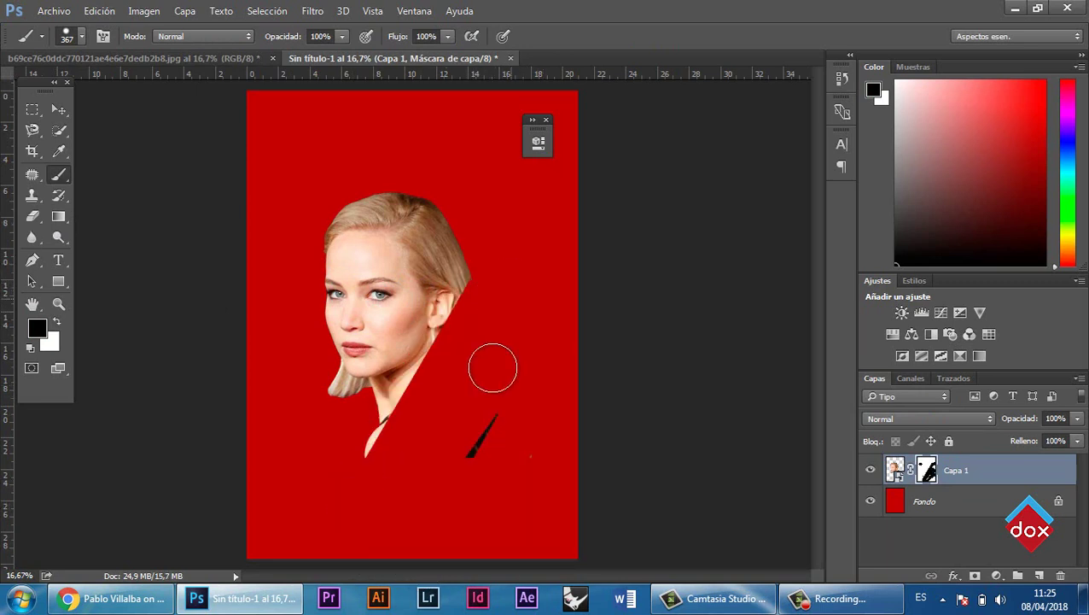
mouse_move(493, 369)
left_mouse_down()
mouse_move(428, 517)
mouse_move(484, 411)
mouse_move(438, 516)
left_mouse_up()
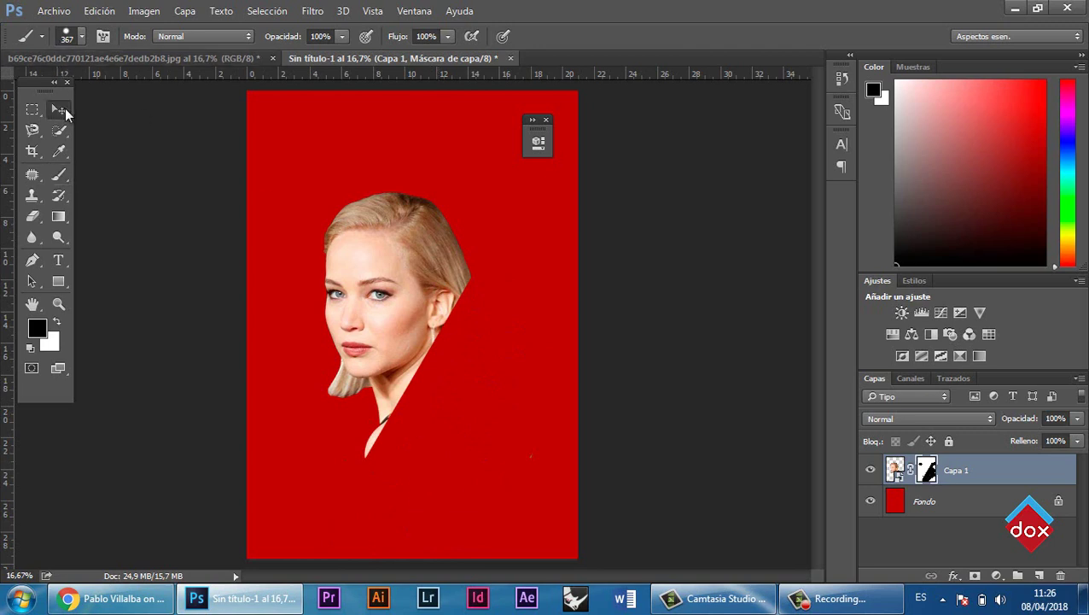
- Move the masked cutout on Capa 1 horizontally to the right on the poster
left_click(66, 112)
right_click(419, 259)
left_click(461, 273)
left_click_drag(426, 280, 457, 280)
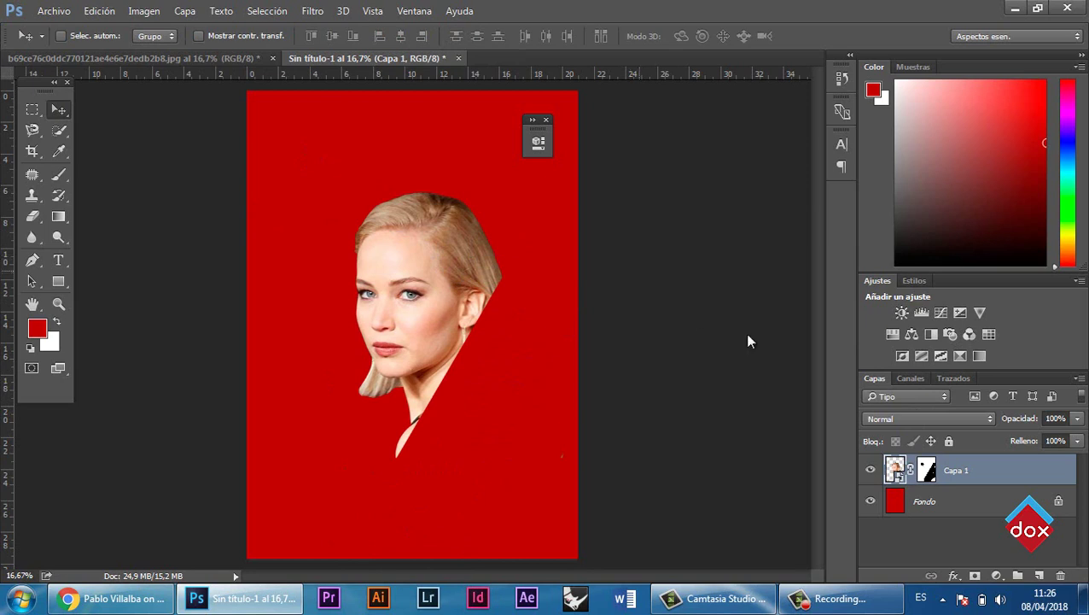
- Check the reference poster and set Capa 1's blend mode to Multiplicar
left_click(231, 57)
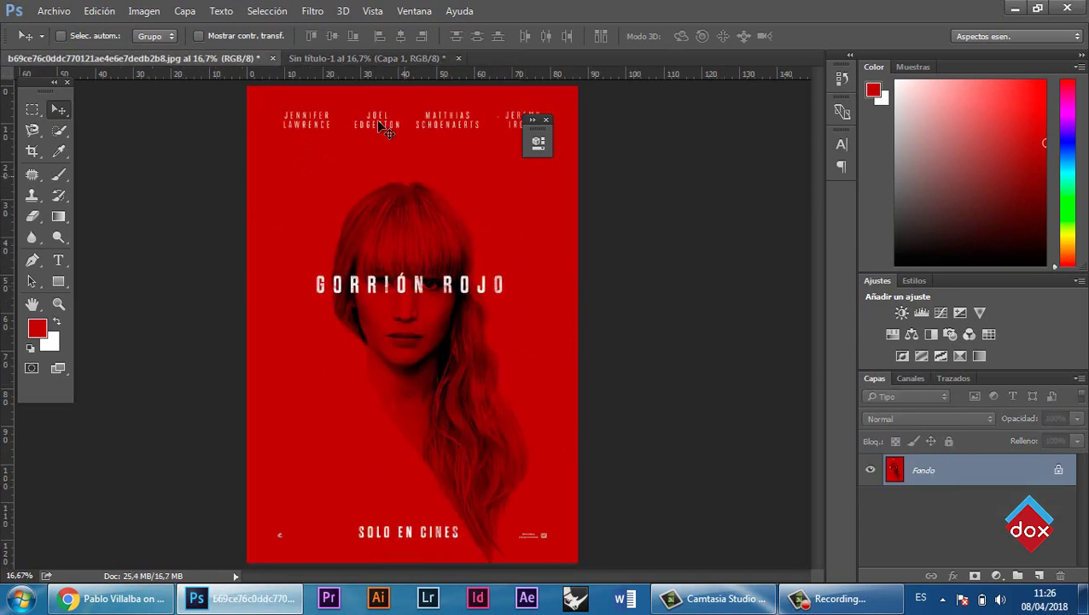
left_click(314, 57)
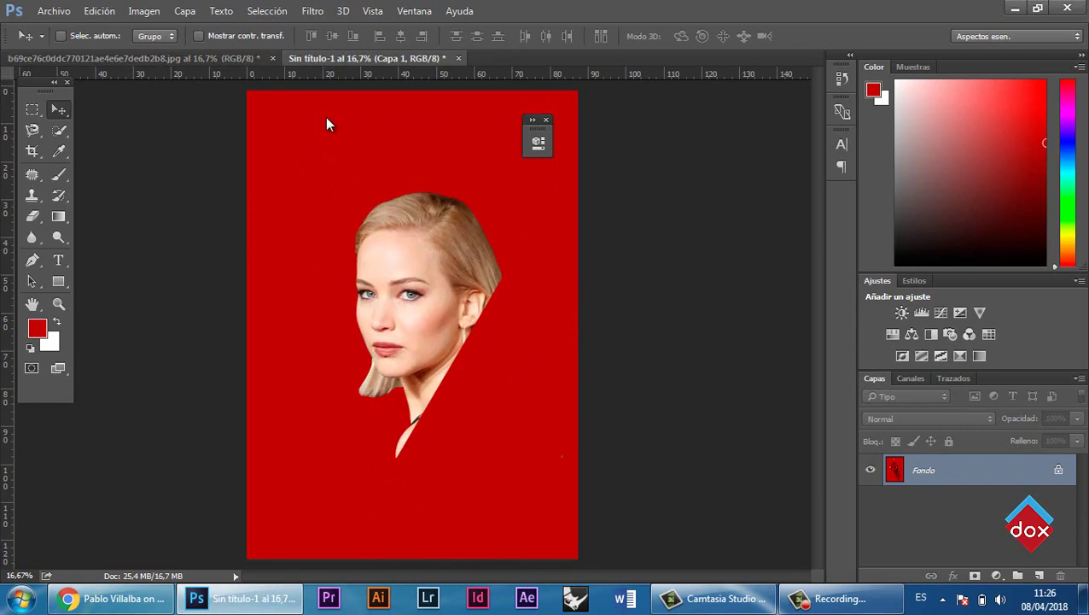
left_click(941, 421)
left_click(884, 146)
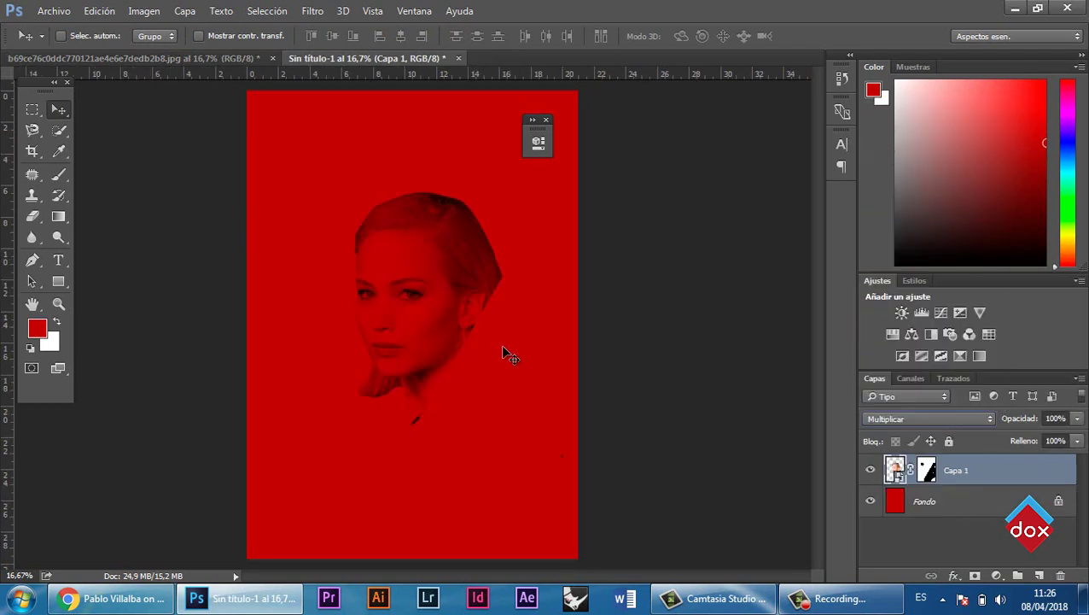
- Compare the blended face in Sin título-1 with the tones and shadows of the reference poster
left_click(245, 60)
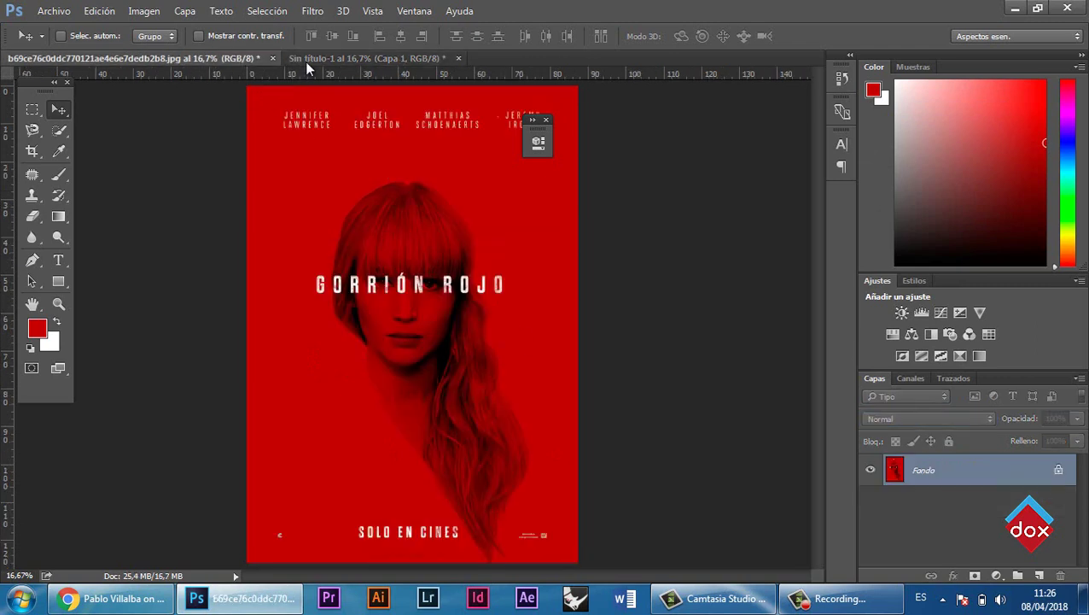
left_click(312, 60)
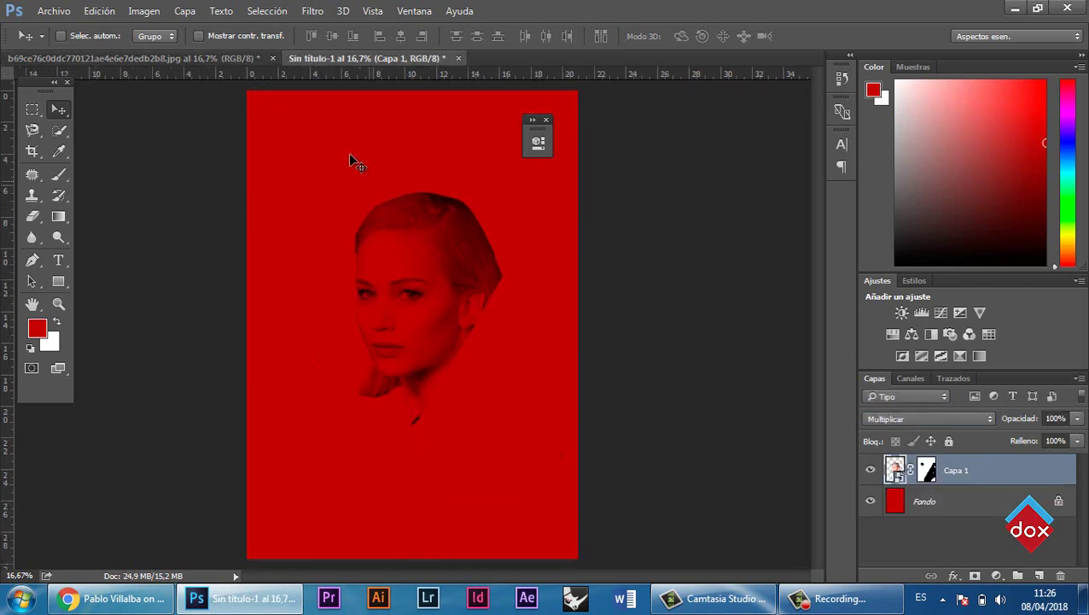
left_click(243, 59)
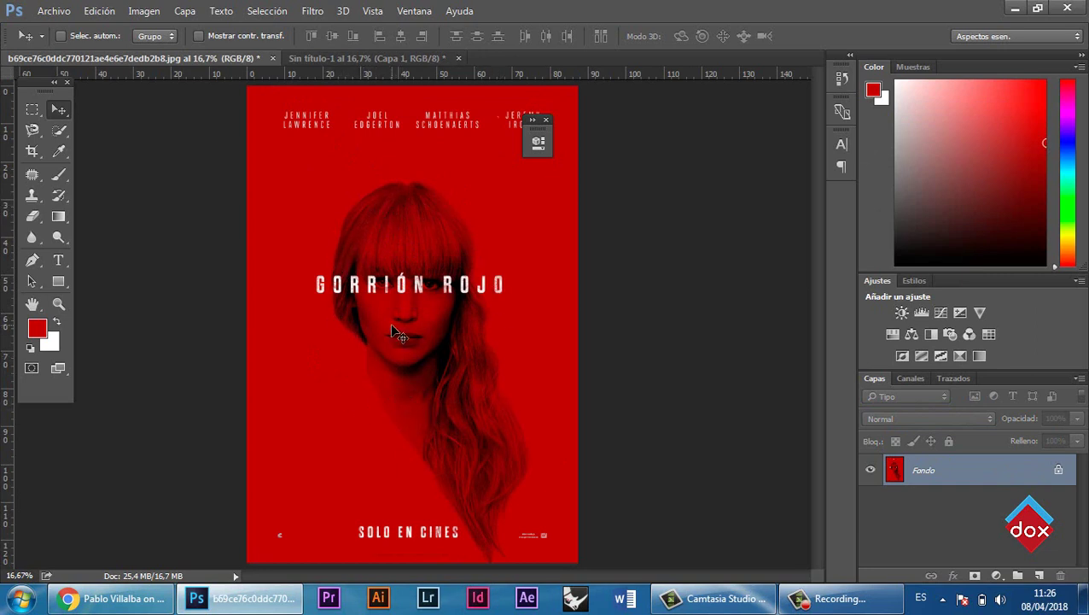
left_click(316, 59)
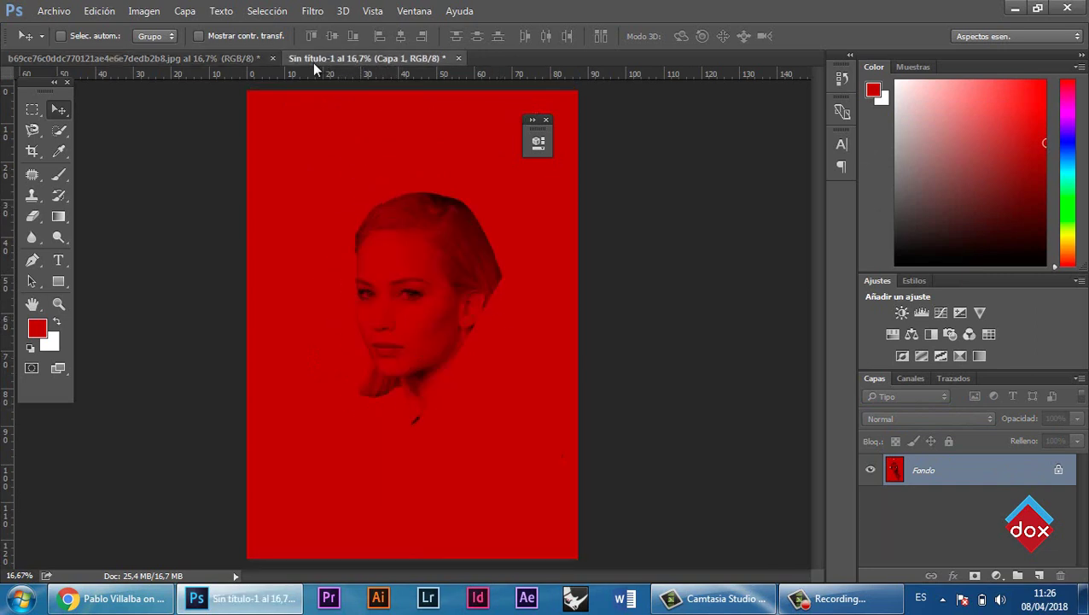
left_click(235, 59)
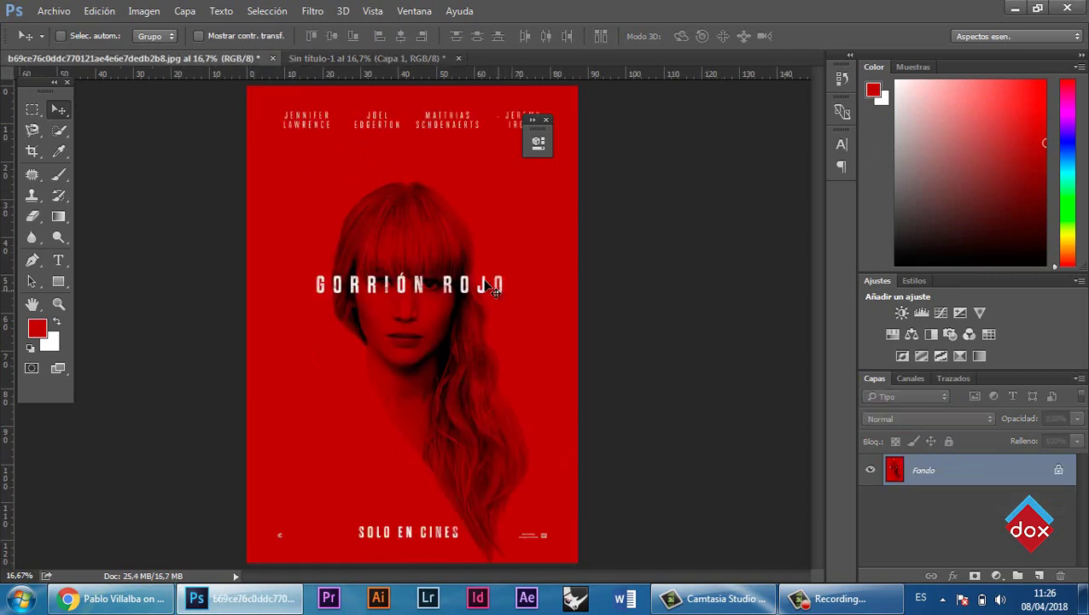
left_click(349, 62)
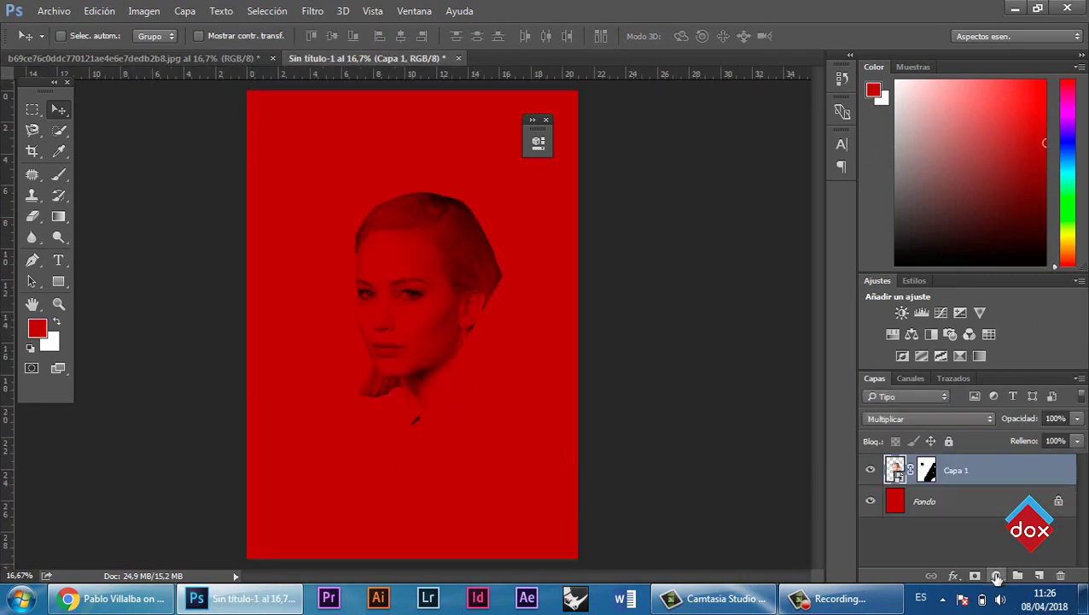
left_click(244, 59)
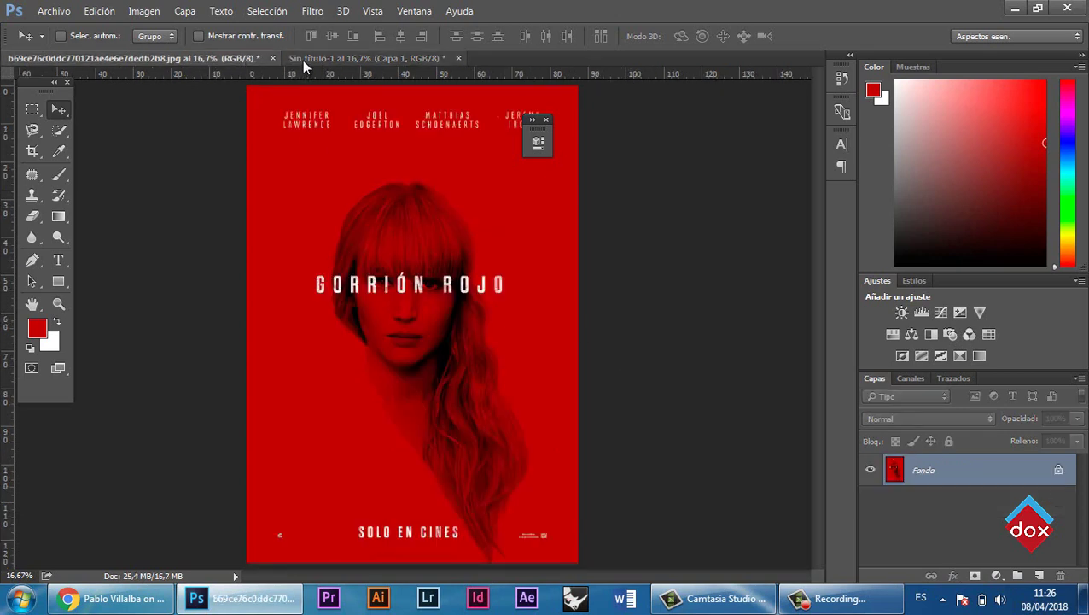
left_click(367, 58)
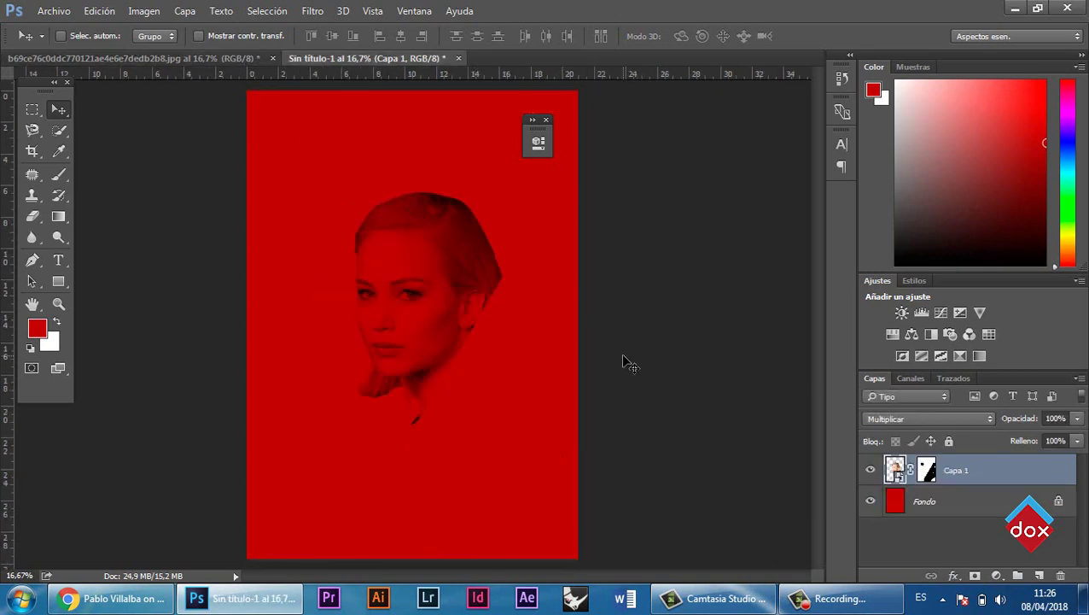
- Add a Curves adjustment layer above Capa 1 and pull the RGB curve's midtones down slightly
left_click(996, 576)
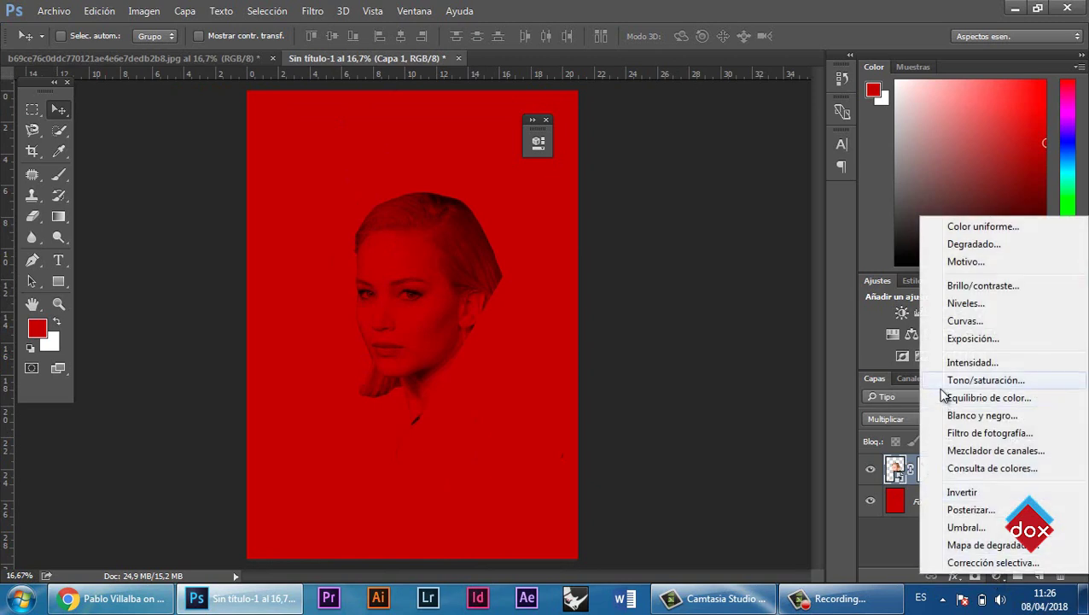
left_click(961, 321)
left_click(960, 314)
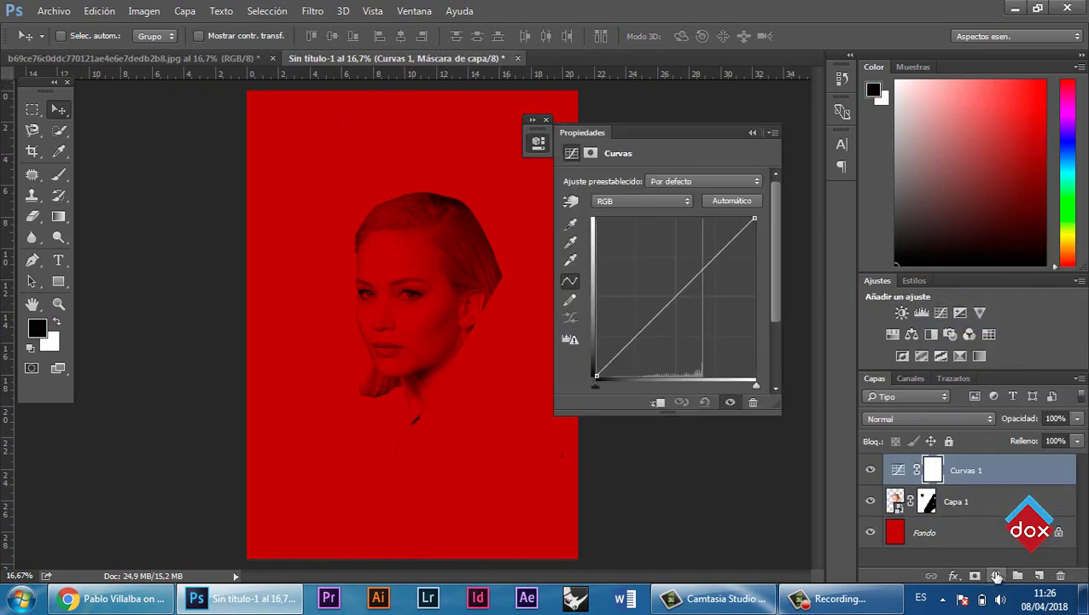
left_click_drag(675, 287, 685, 298)
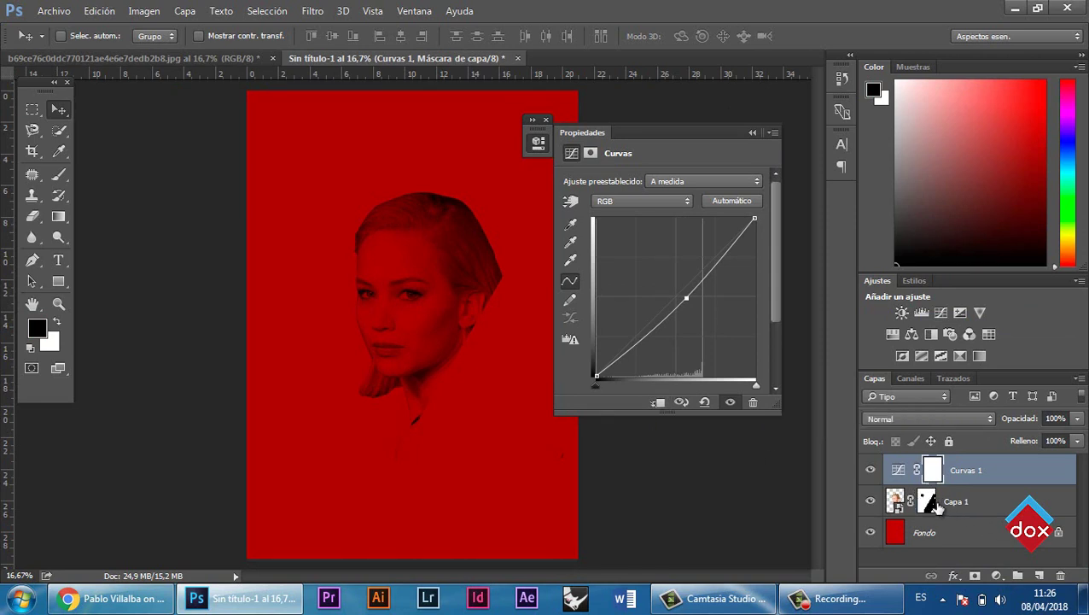
- Clip the Curves adjustment to Capa 1 and add a second, lower curve point to deepen the face's shadows
left_click(658, 402)
left_click(692, 299)
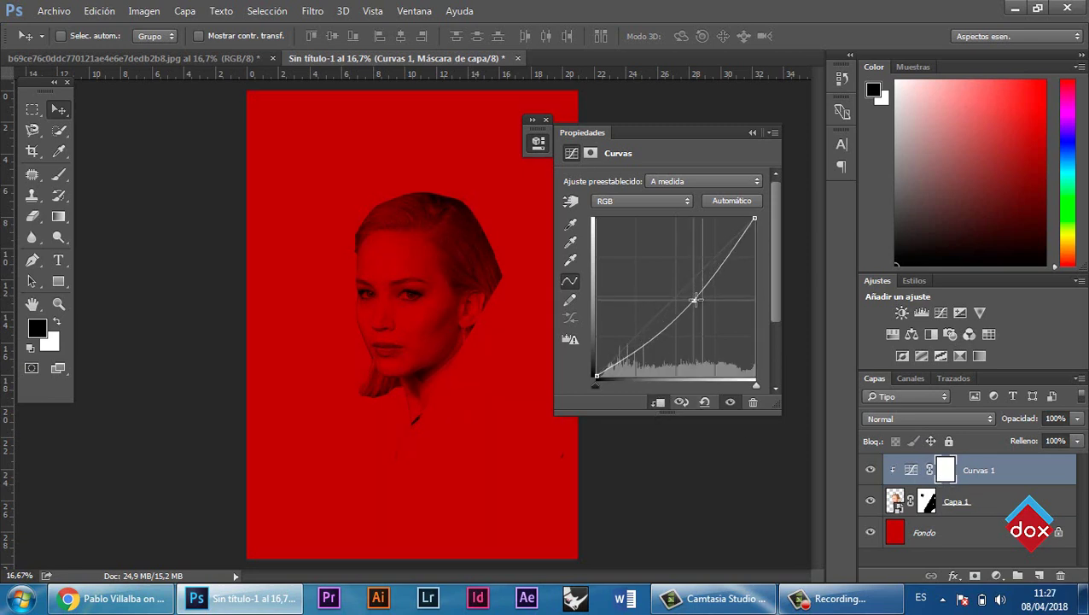
left_click_drag(670, 322, 672, 335)
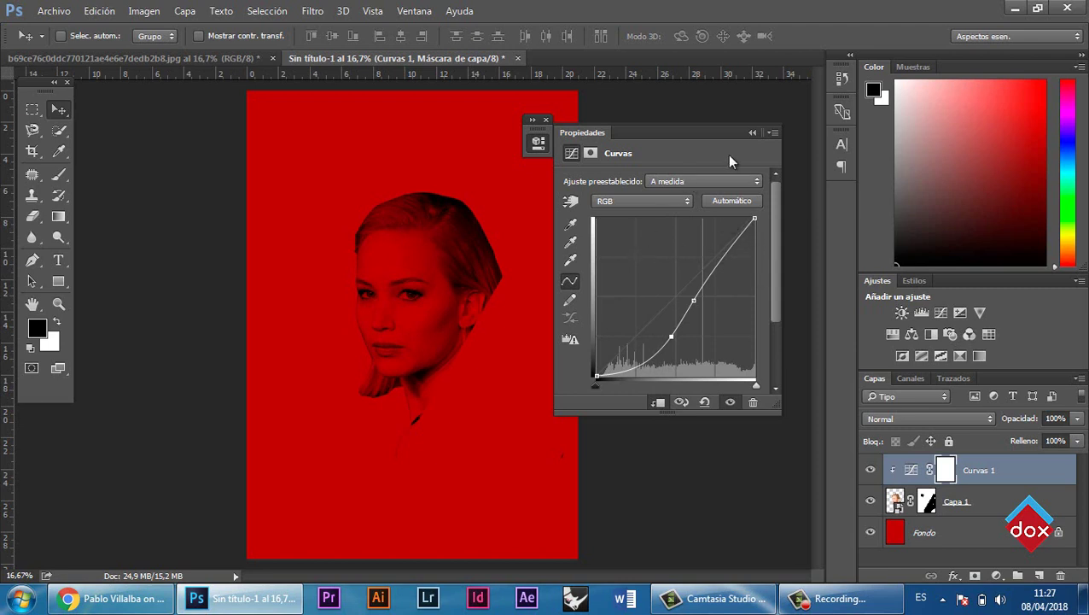
- Collapse the Curves properties, rename the Curves layer to contraste and rename Capa 1 to foto
left_click(752, 133)
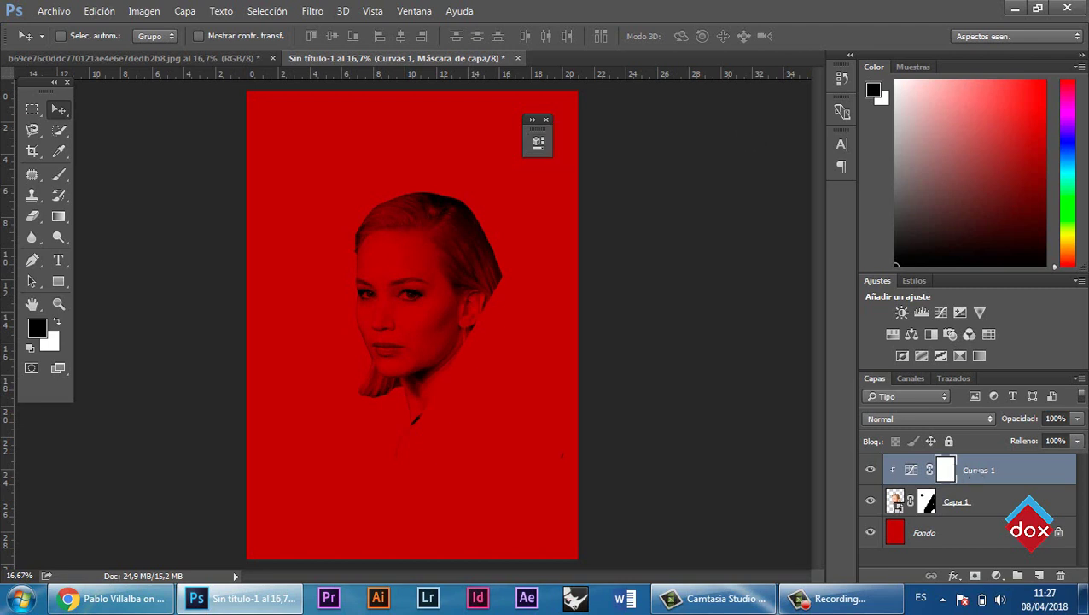
double_click(980, 469)
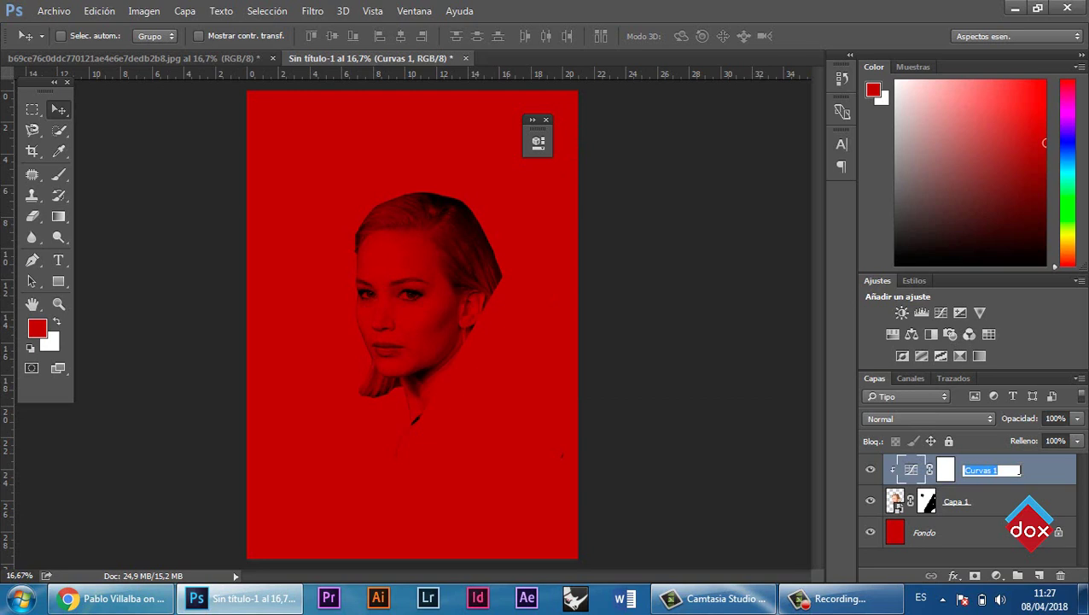
type("contraste")
key("Return")
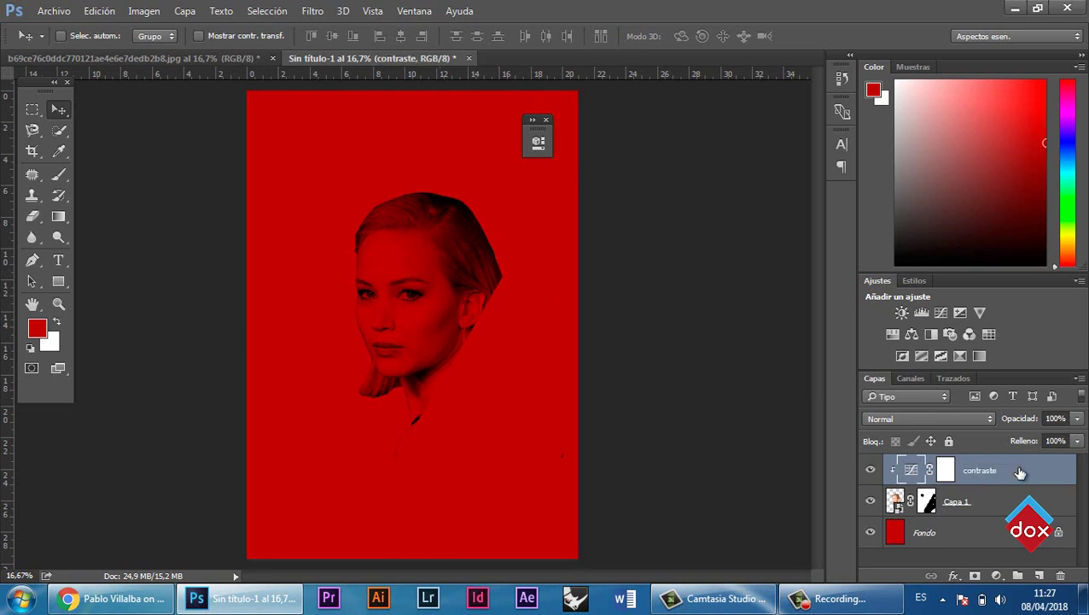
double_click(957, 502)
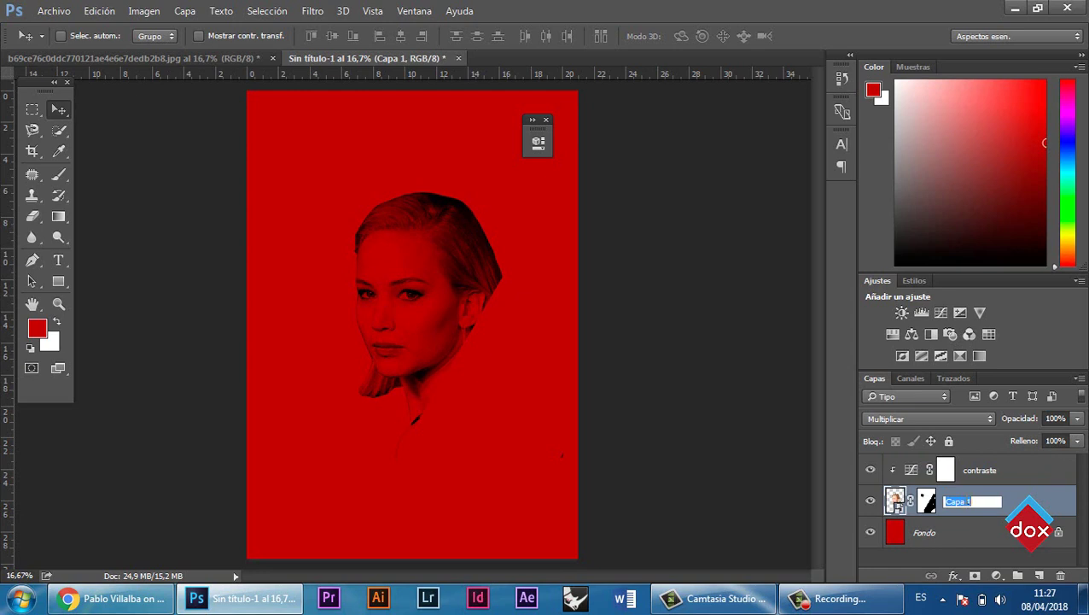
type("foto")
key("Return")
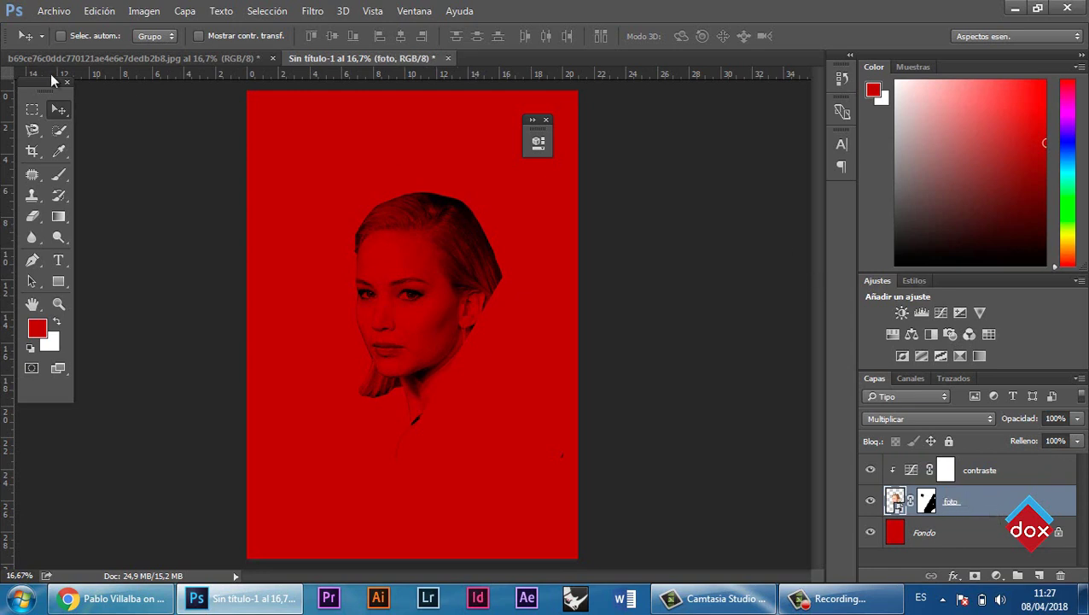
- Compare the darkened face in Sin título-1 with the reference poster's face and title
left_click(84, 60)
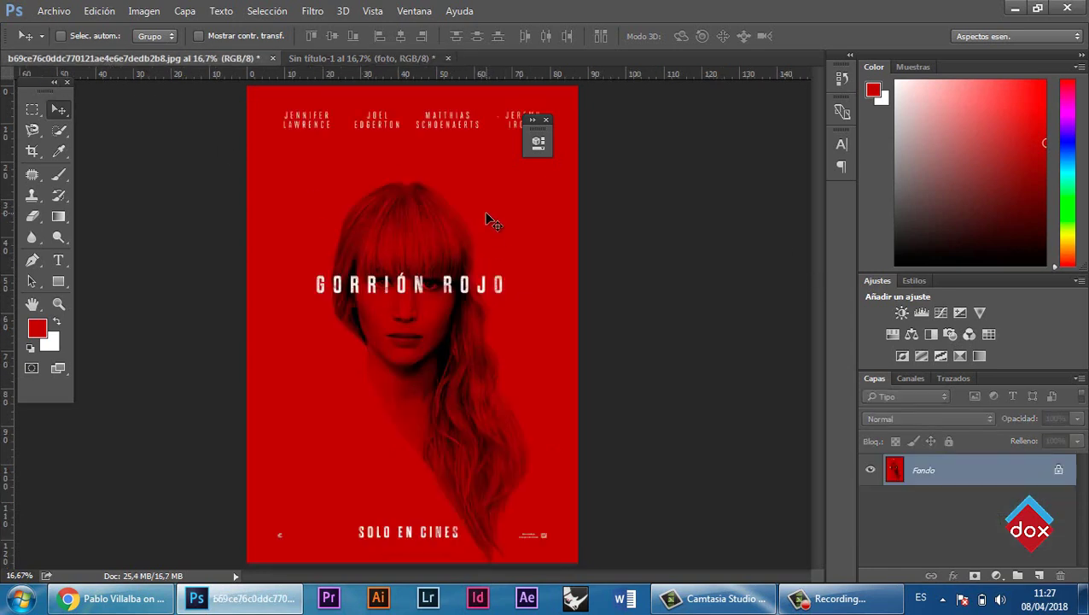
left_click(345, 57)
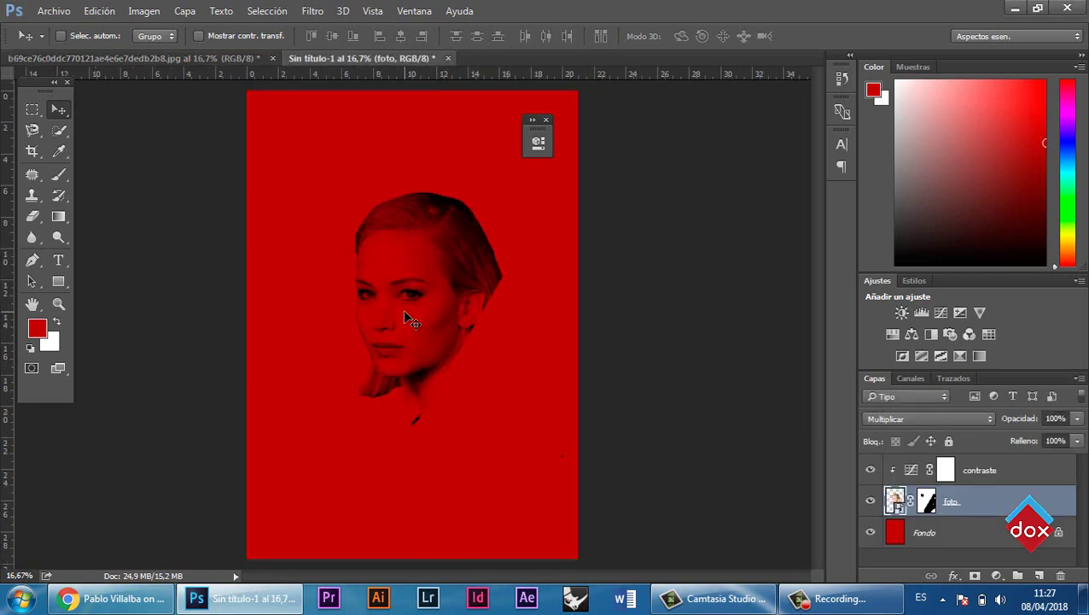
left_click(83, 58)
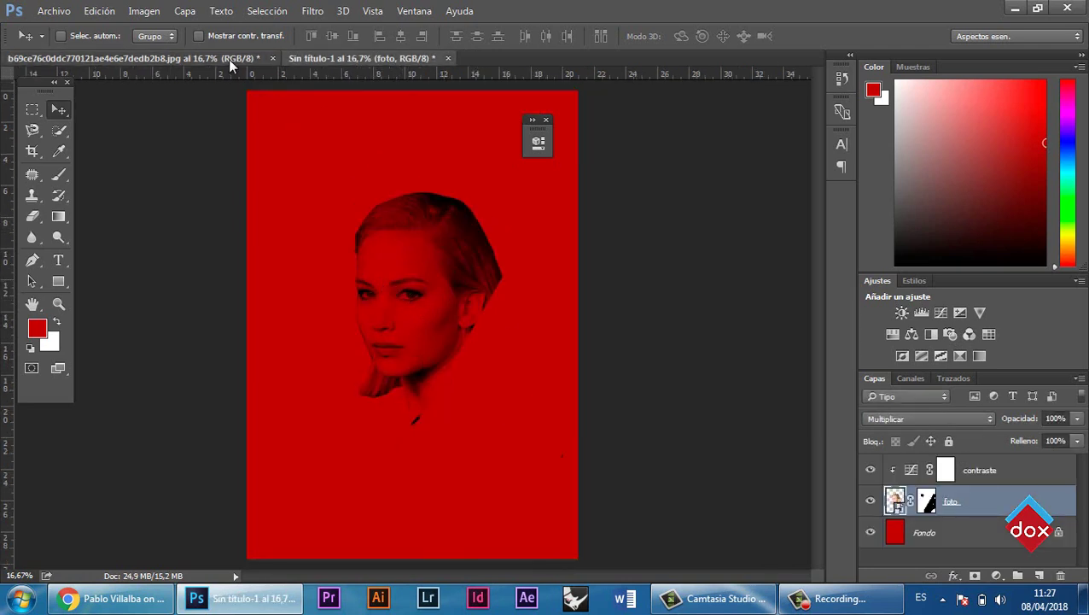
left_click(362, 57)
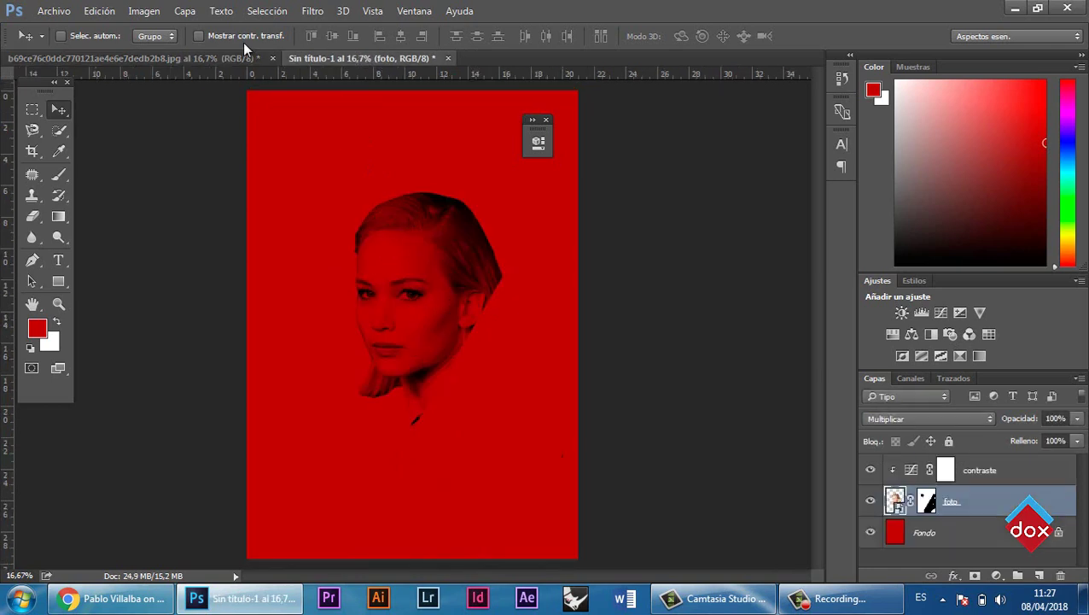
- Start a text line above the foto layer in the lower part of the poster and switch its colour to white
left_click(58, 261)
left_click(358, 481)
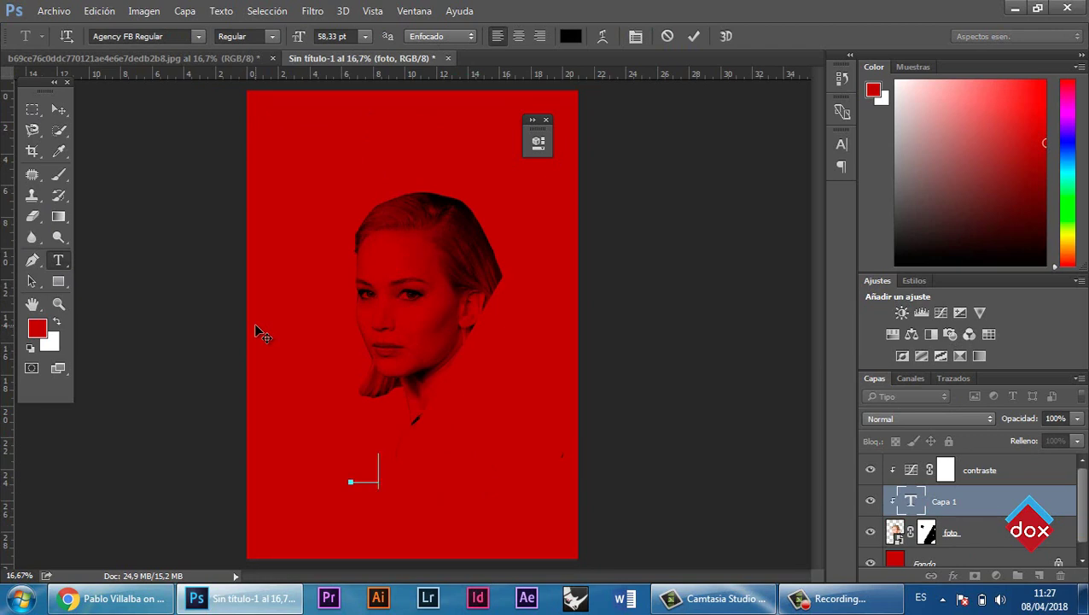
left_click(57, 320)
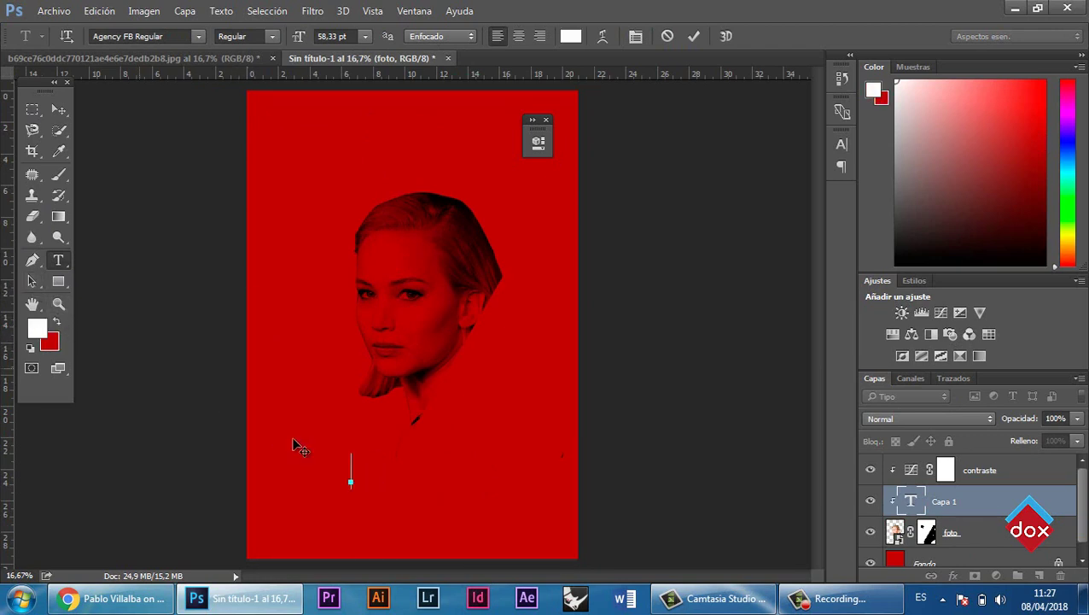
type("ED SPLaw")
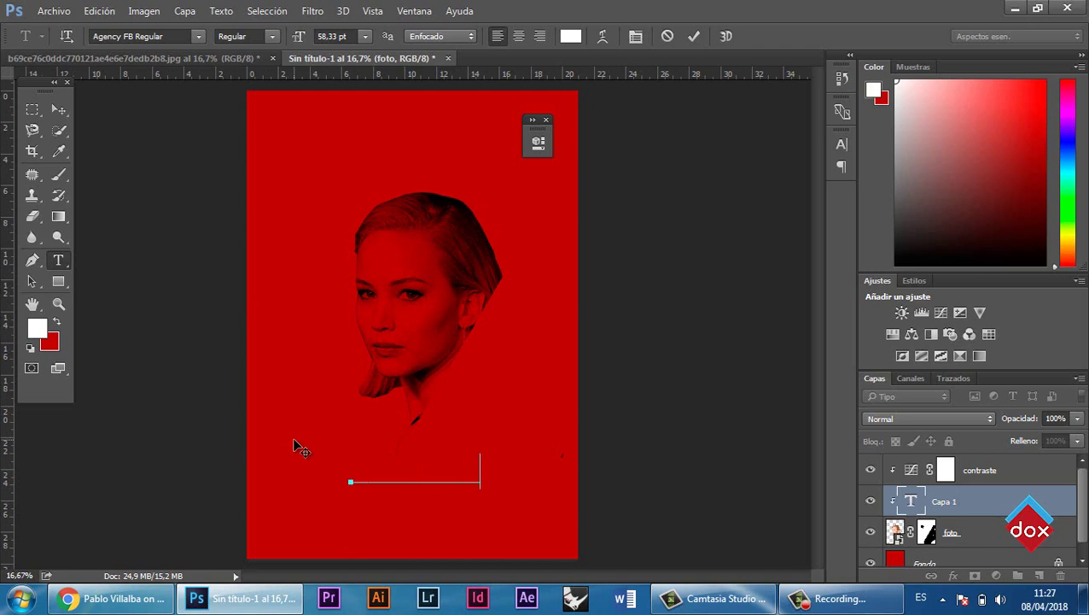
- Discard the clipped text line and name the face cutout layer foto again
left_click(58, 109)
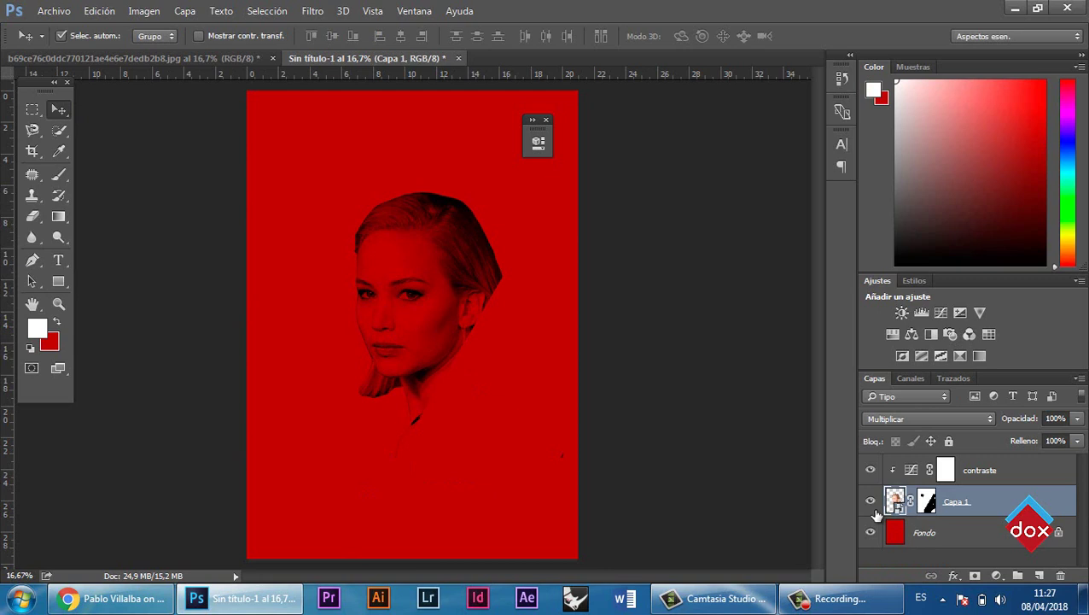
double_click(973, 501)
type("foto")
- Add the white text "gorrión rojo" below the face on a new text layer above the contraste layer
left_click(982, 472)
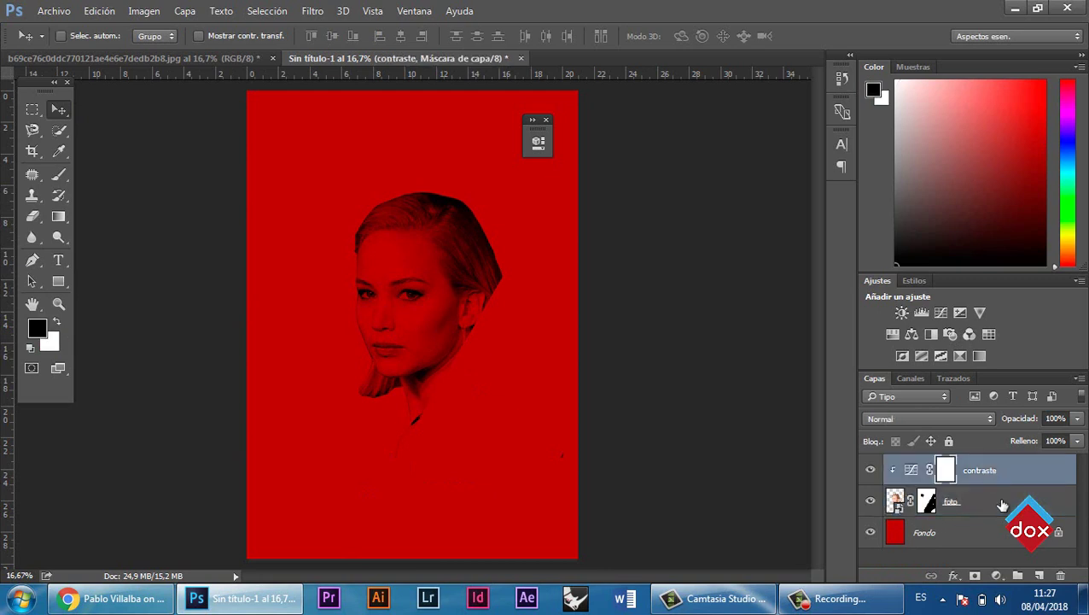
left_click(58, 260)
left_click(351, 489)
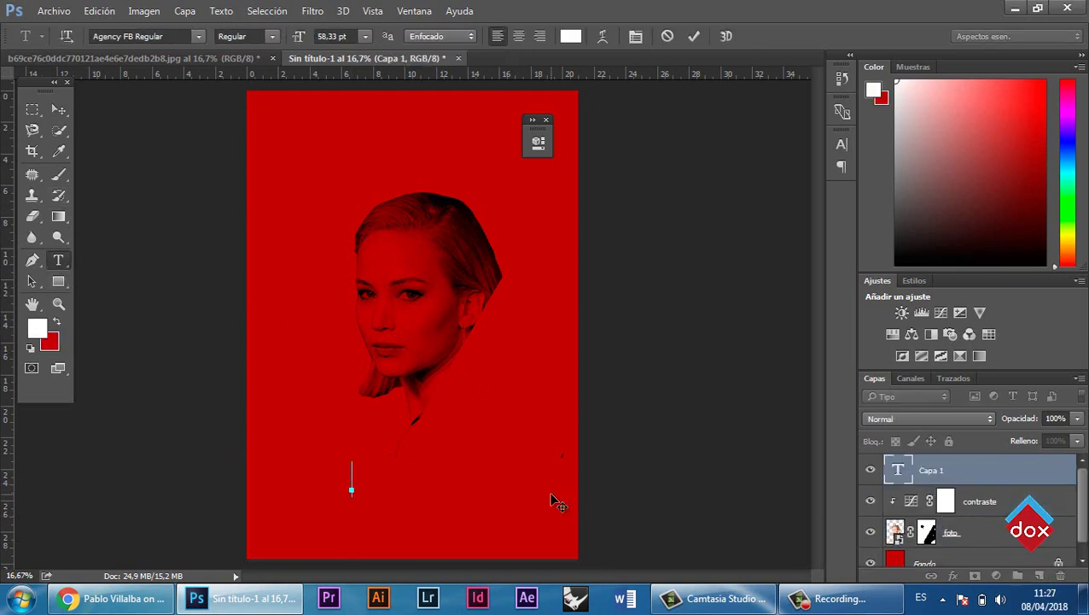
type("gorroo     ")
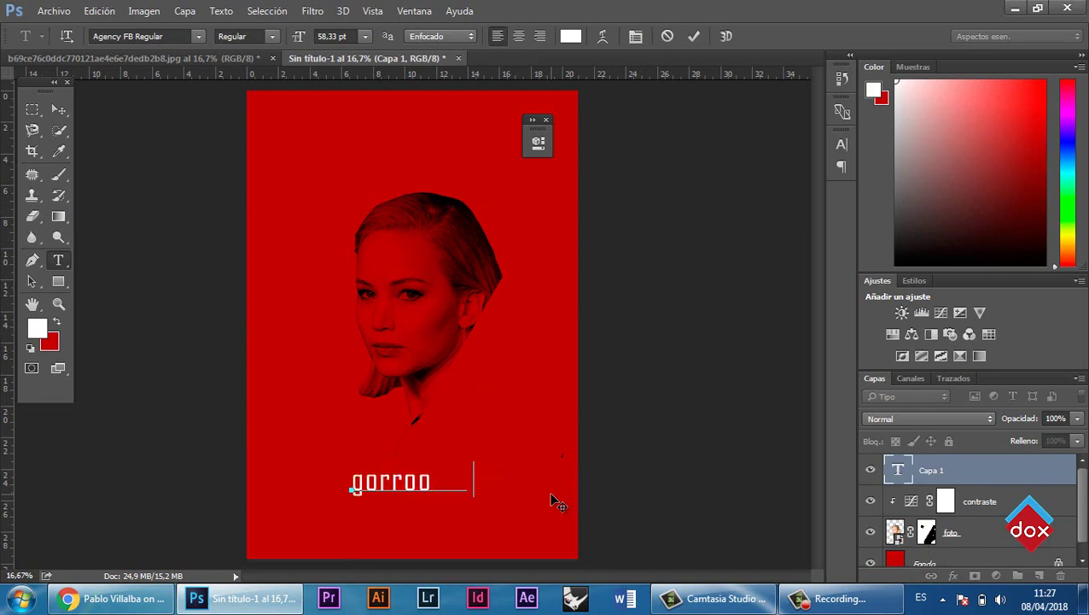
type("rojo")
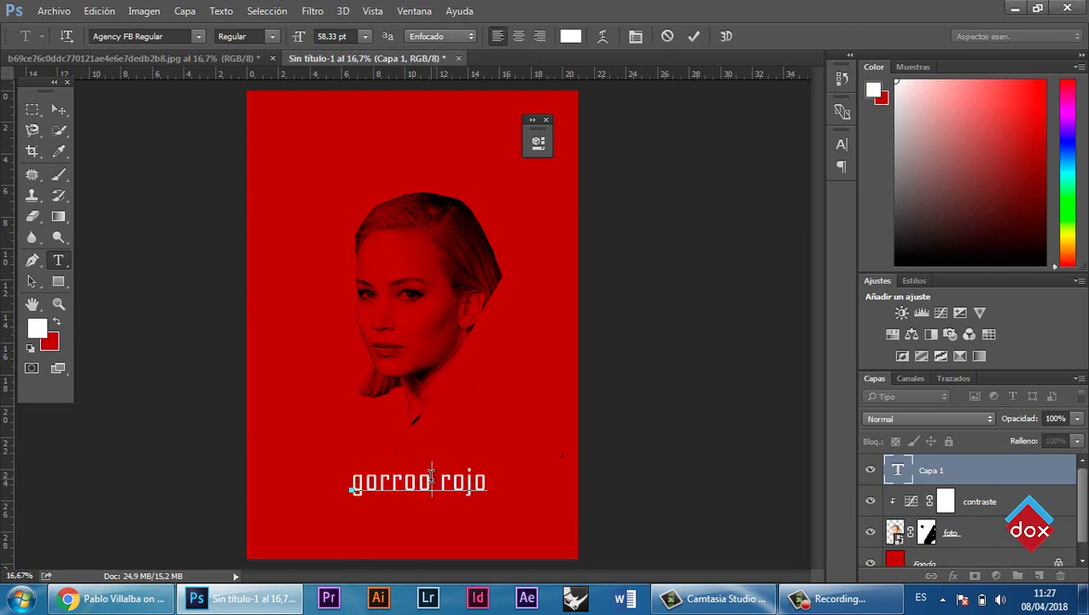
key("BackSpace")
key("BackSpace")
type("a")
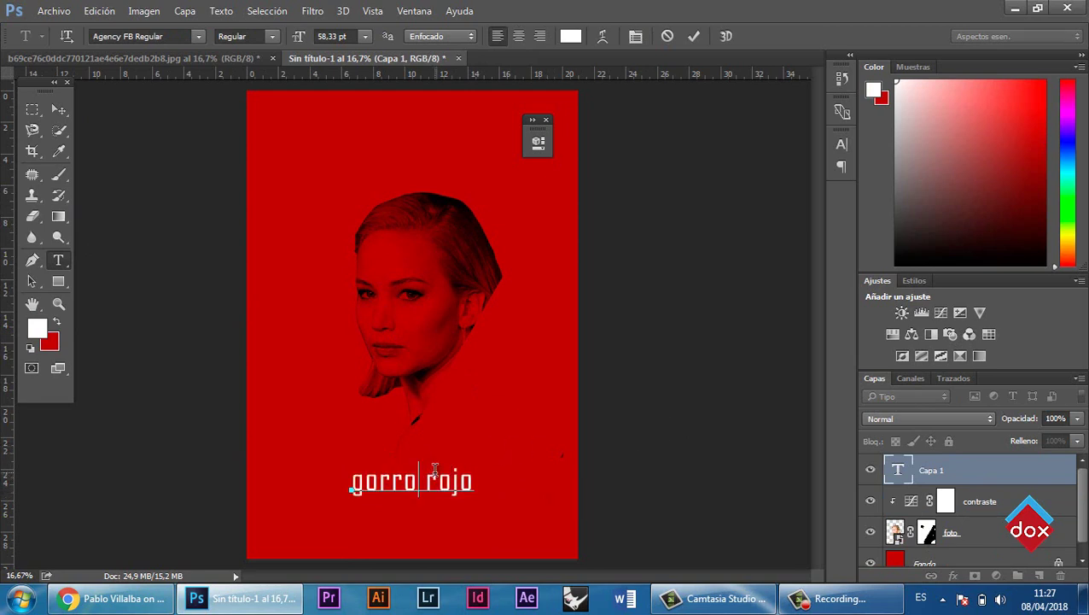
key("BackSpace")
type("io")
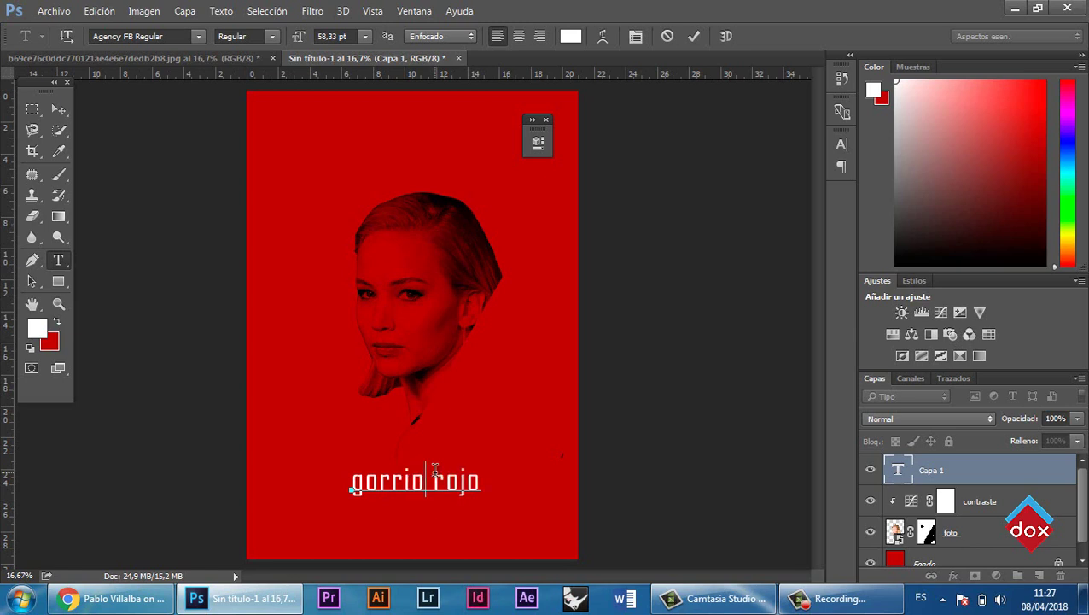
key("BackSpace")
type("ón")
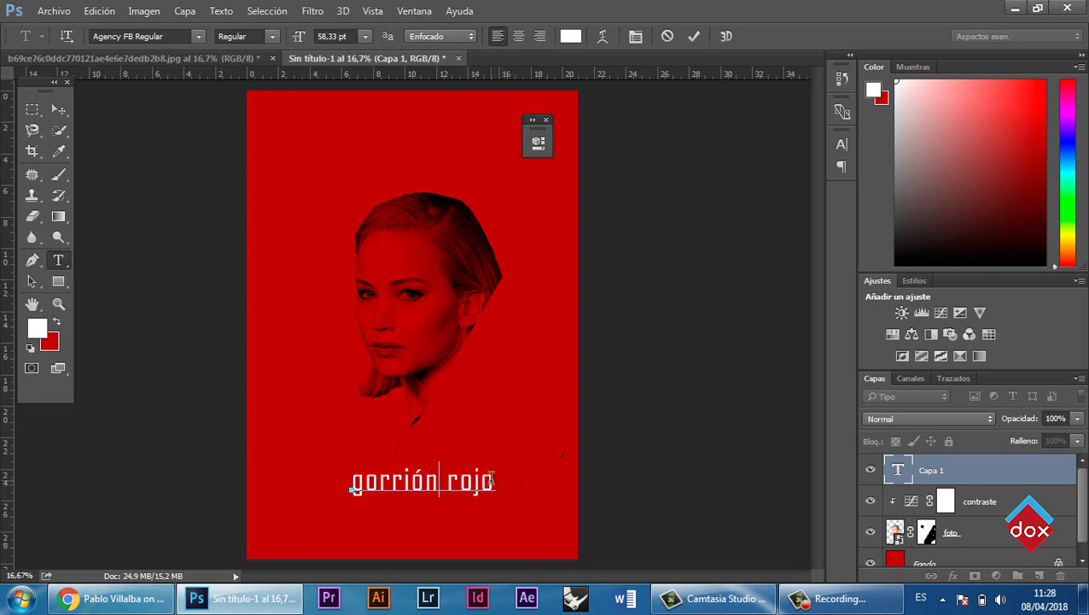
- Replace the lowercase title with "GORRIÓN ROJO" in capitals and commit the text
left_click_drag(502, 483, 265, 476)
type("GORRI")
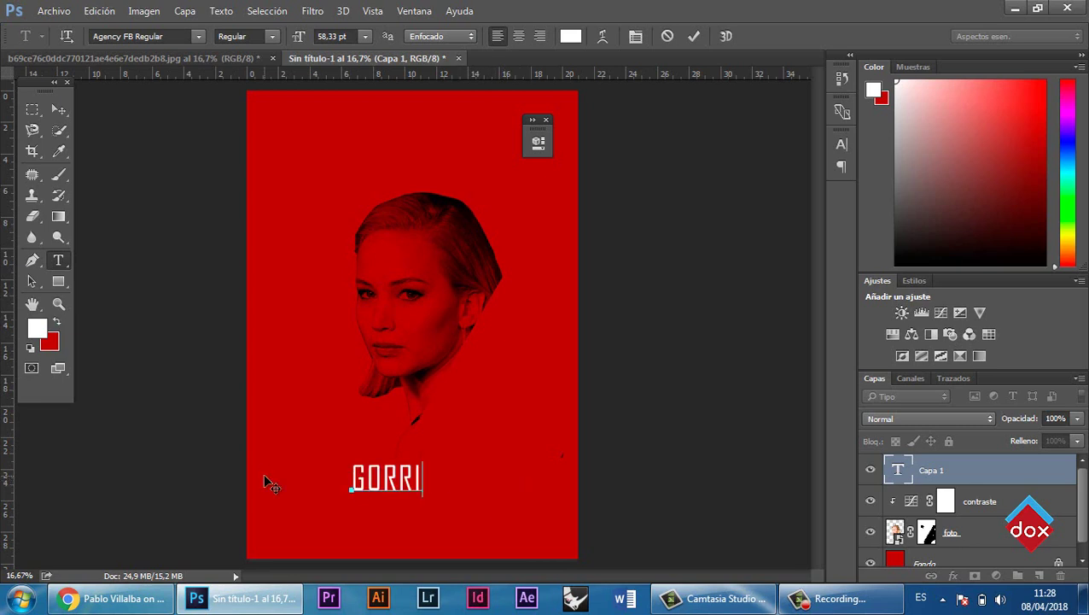
type("ÓN")
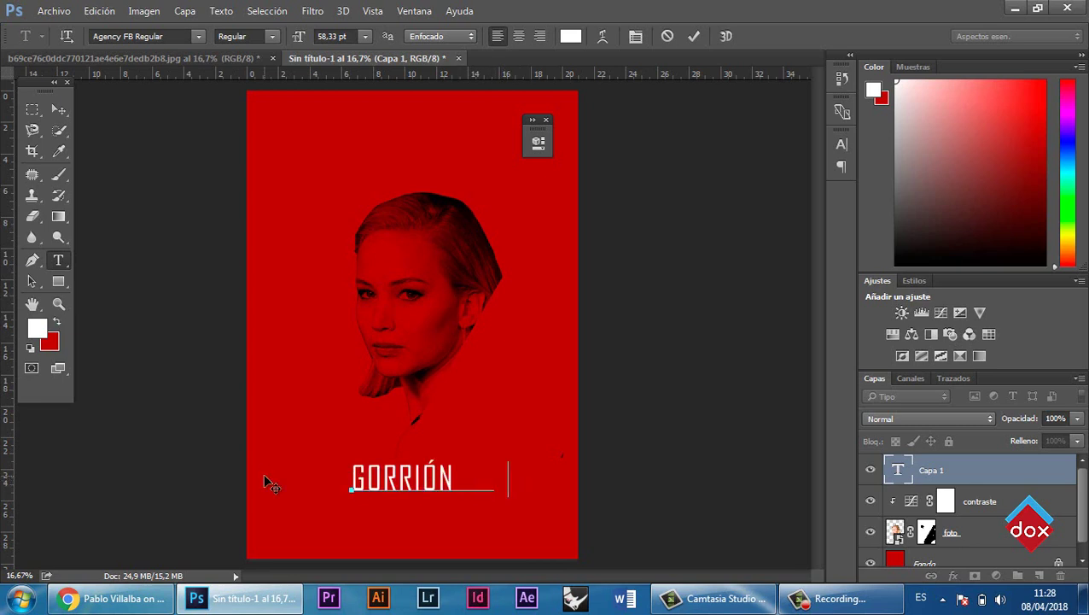
type(" ROJO")
left_click(58, 110)
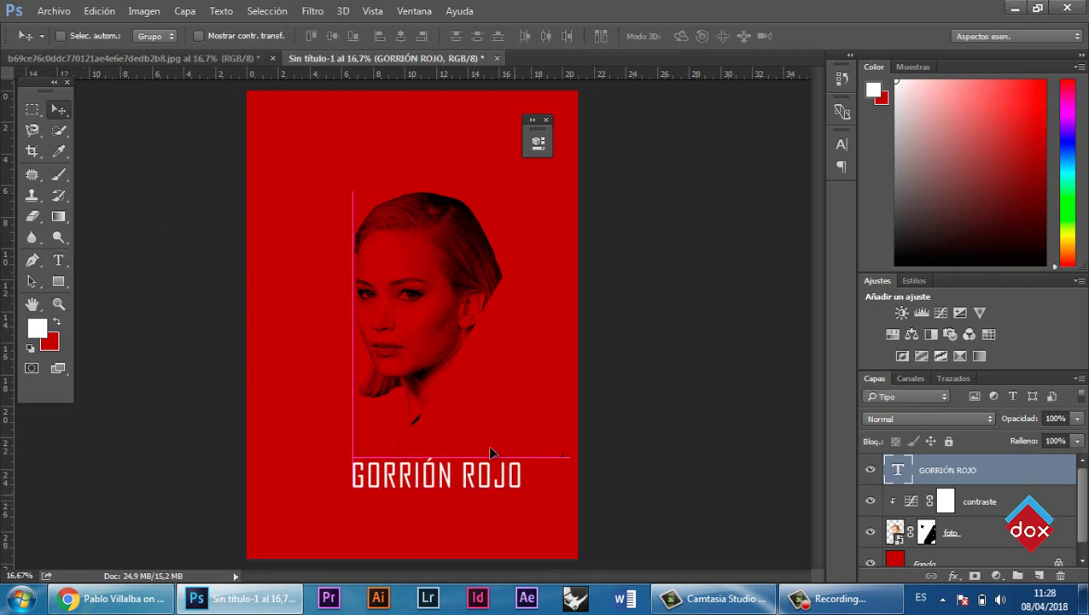
- Move the GORRIÓN ROJO title onto the face, scale it down to 40 pt and place it just below the eyes
left_click_drag(491, 453, 470, 389)
left_click(149, 60)
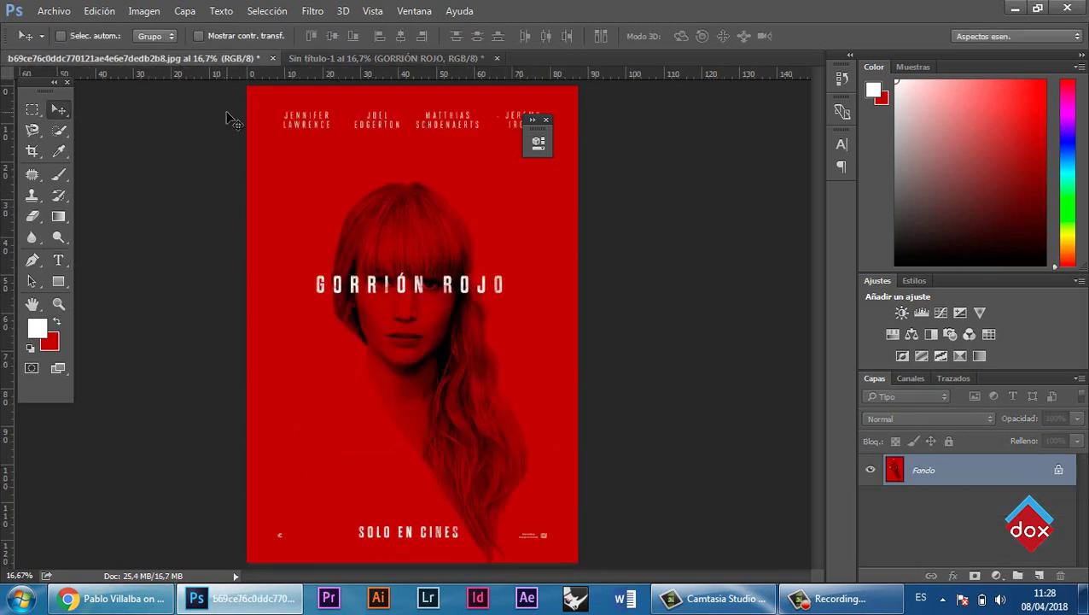
left_click(414, 59)
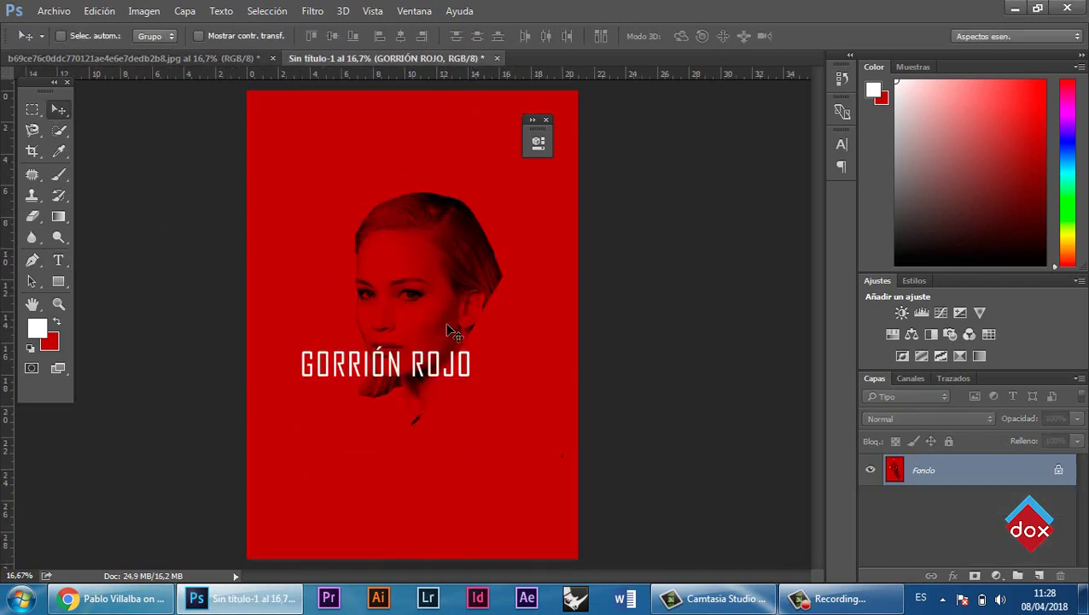
left_click_drag(453, 331, 449, 302)
key("ctrl+t")
left_click(58, 110)
left_click(435, 236)
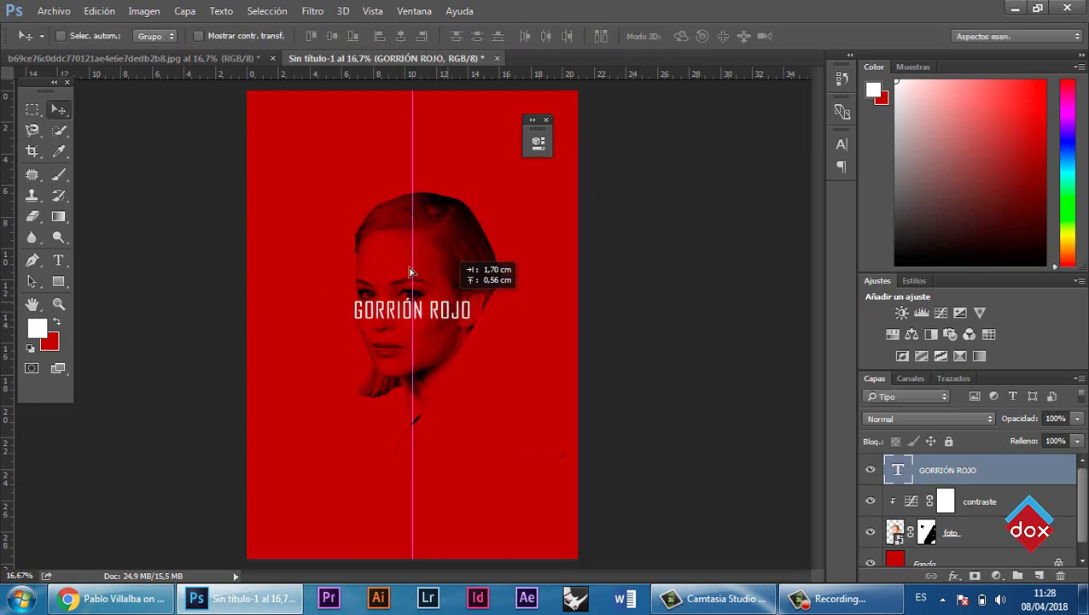
- Compare the title's position and lettering with the reference poster's title
left_click(251, 60)
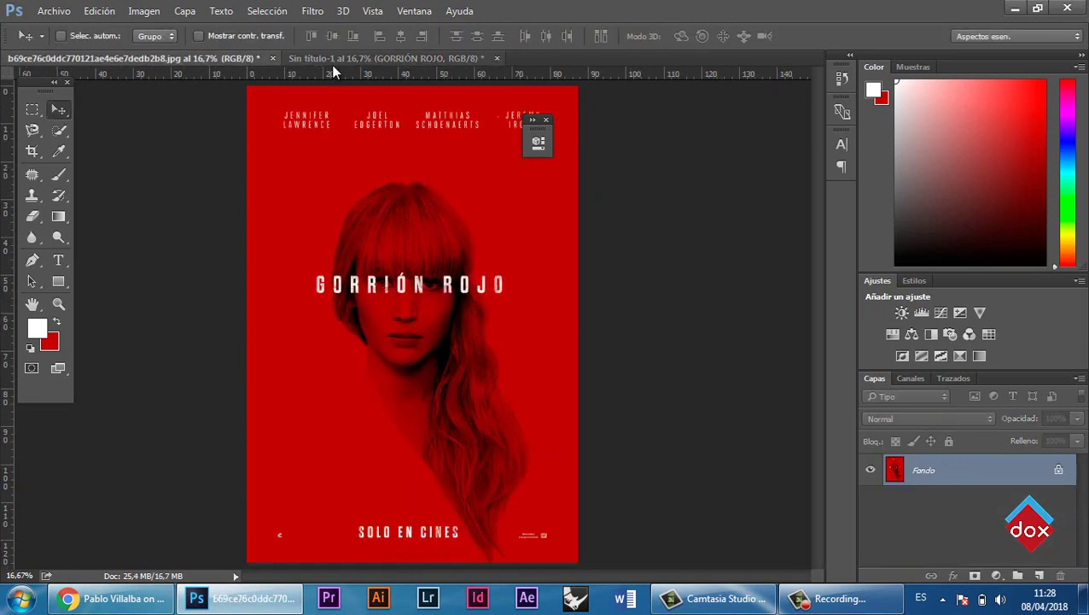
left_click(332, 59)
left_click(252, 64)
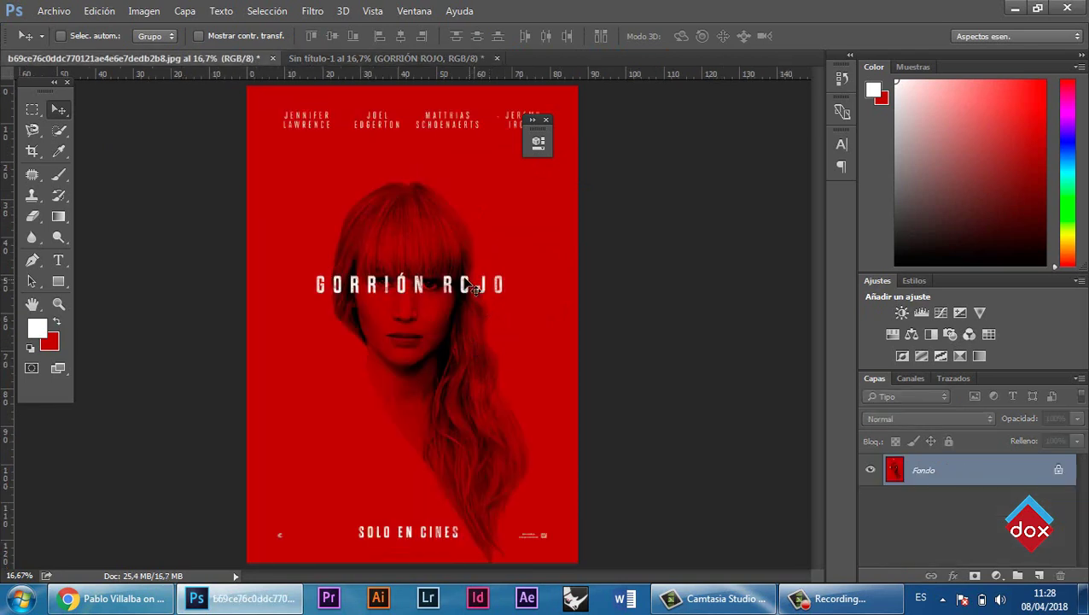
left_click(352, 58)
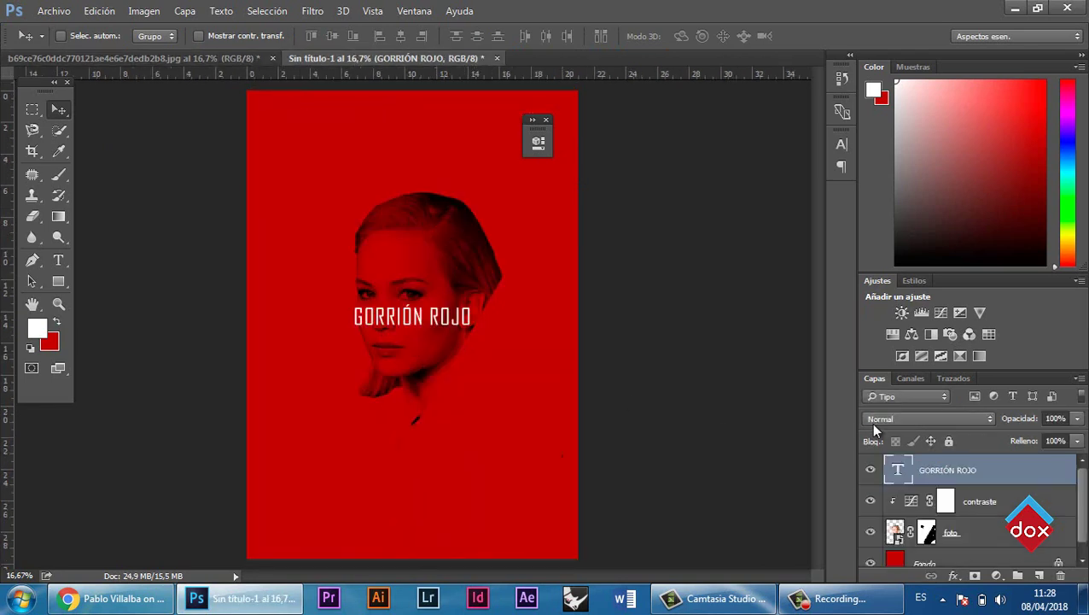
- Change the GORRIÓN ROJO title's Agency FB font style to Bold and commit the text
double_click(899, 472)
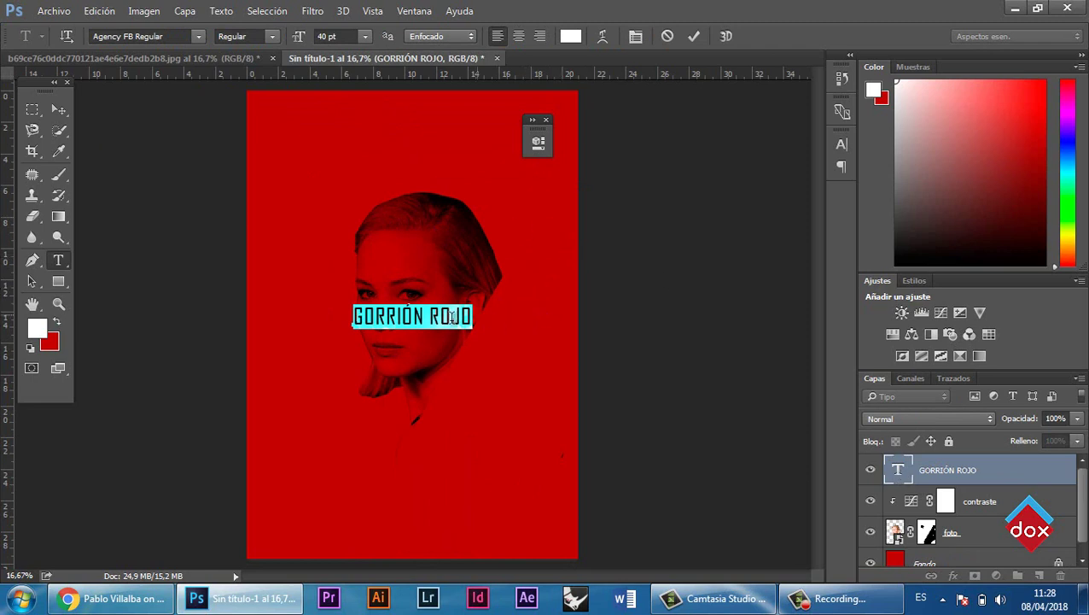
left_click(440, 316)
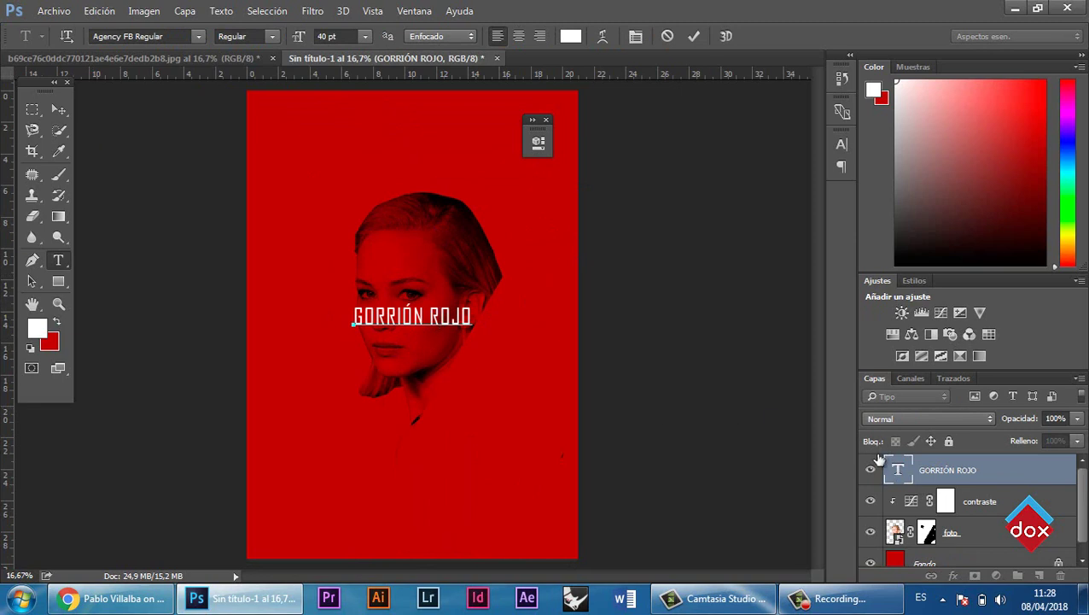
left_click(902, 474)
double_click(901, 474)
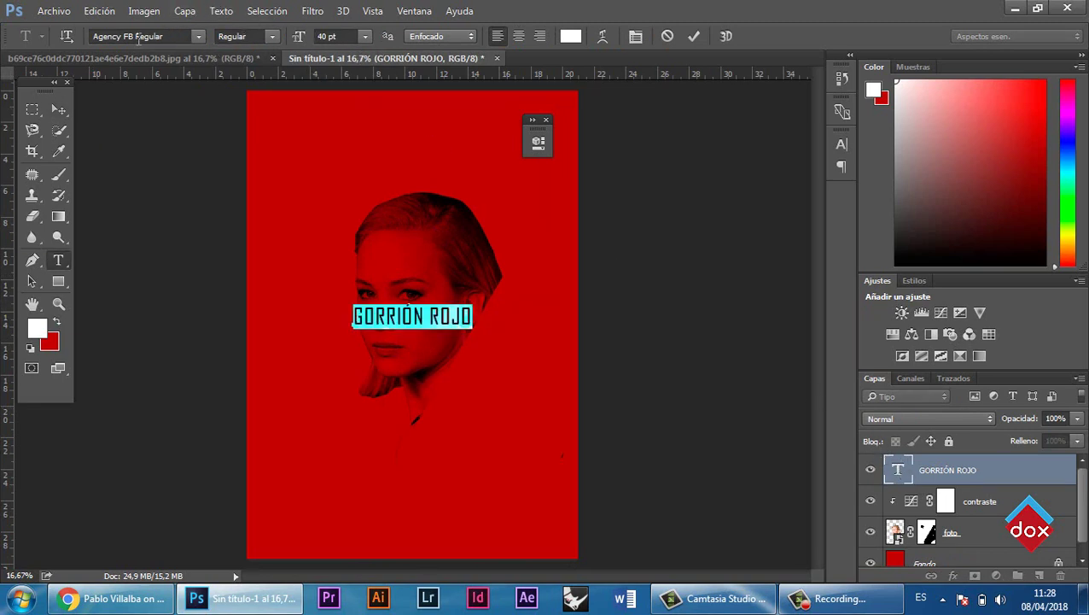
left_click(195, 40)
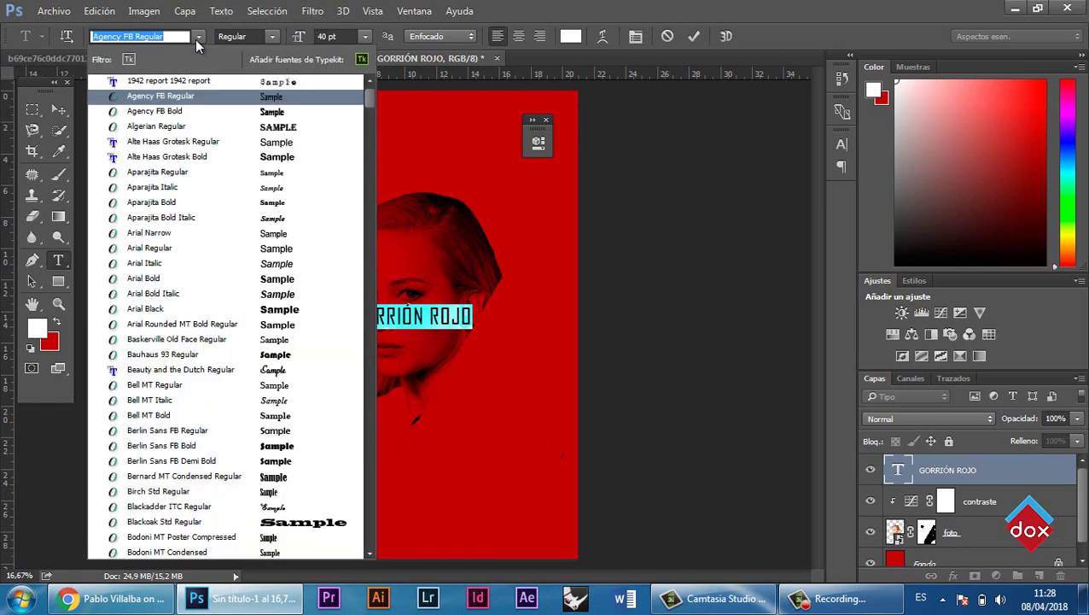
left_click(196, 40)
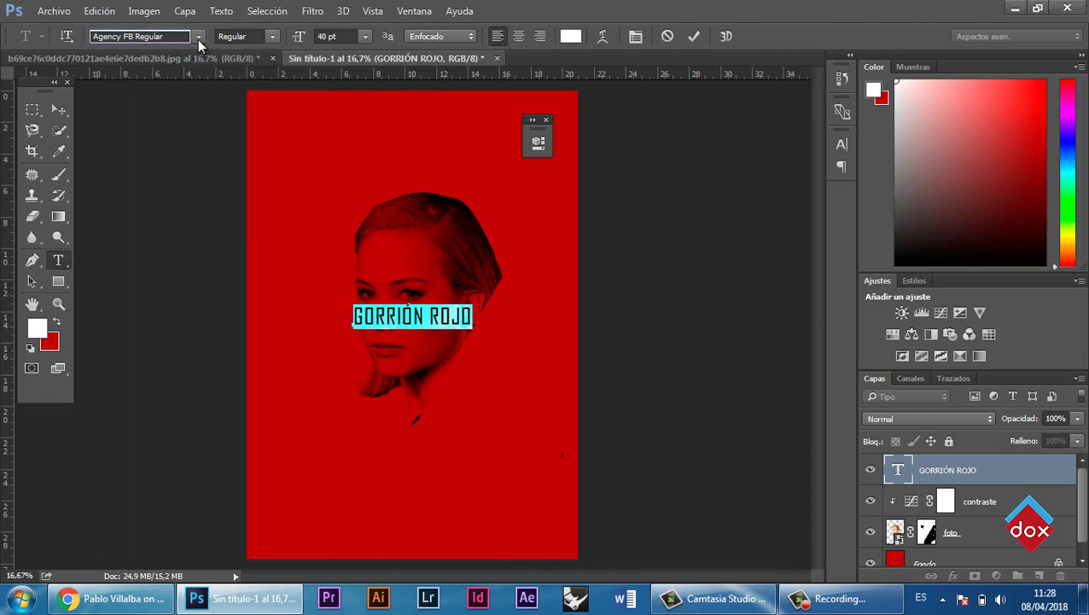
left_click(274, 38)
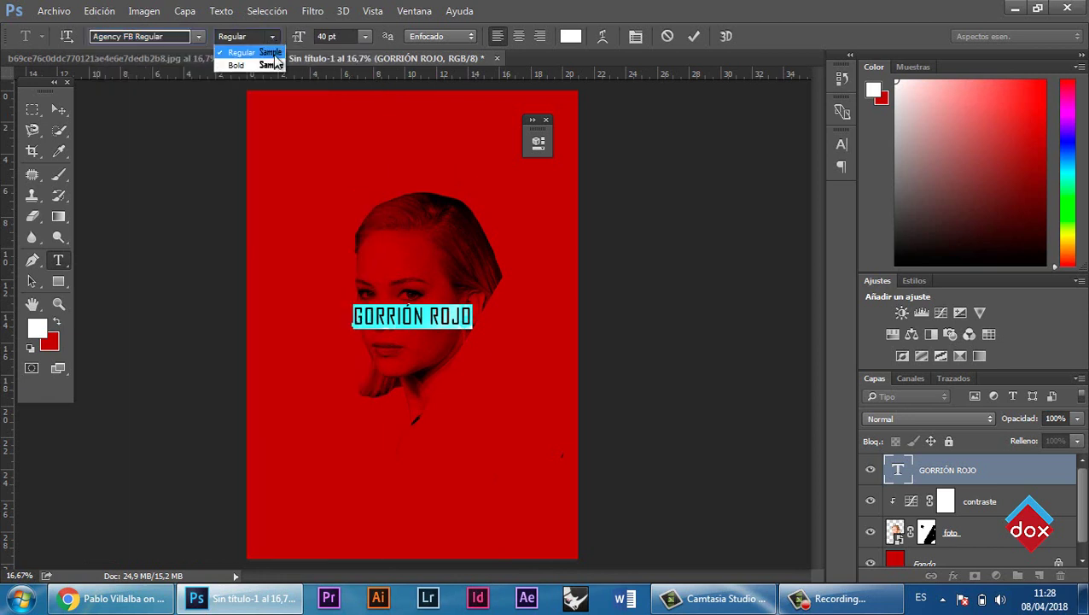
left_click(270, 66)
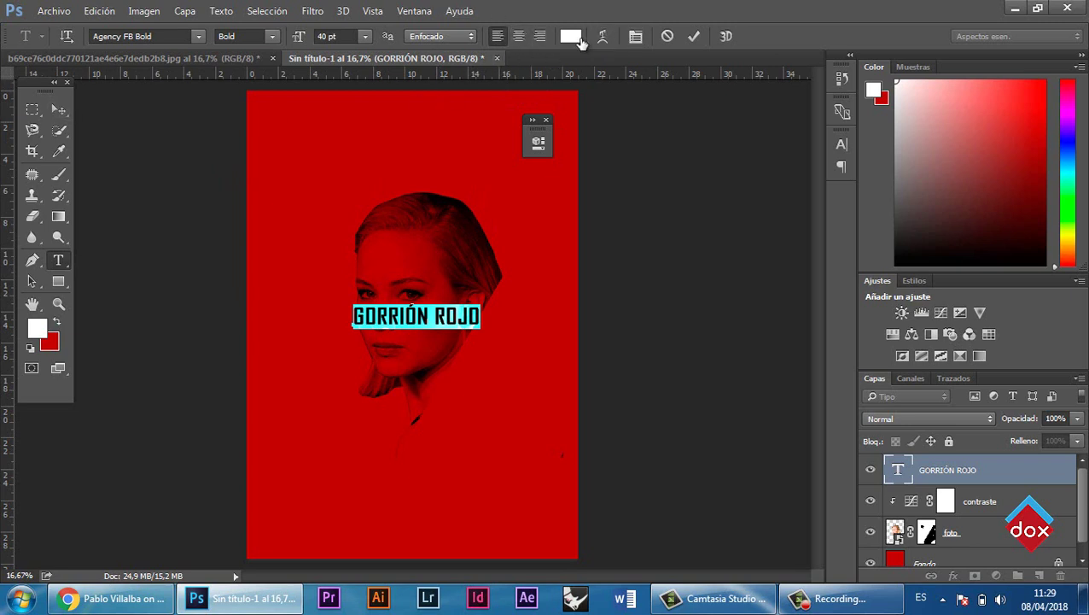
left_click(426, 314)
left_click(476, 317)
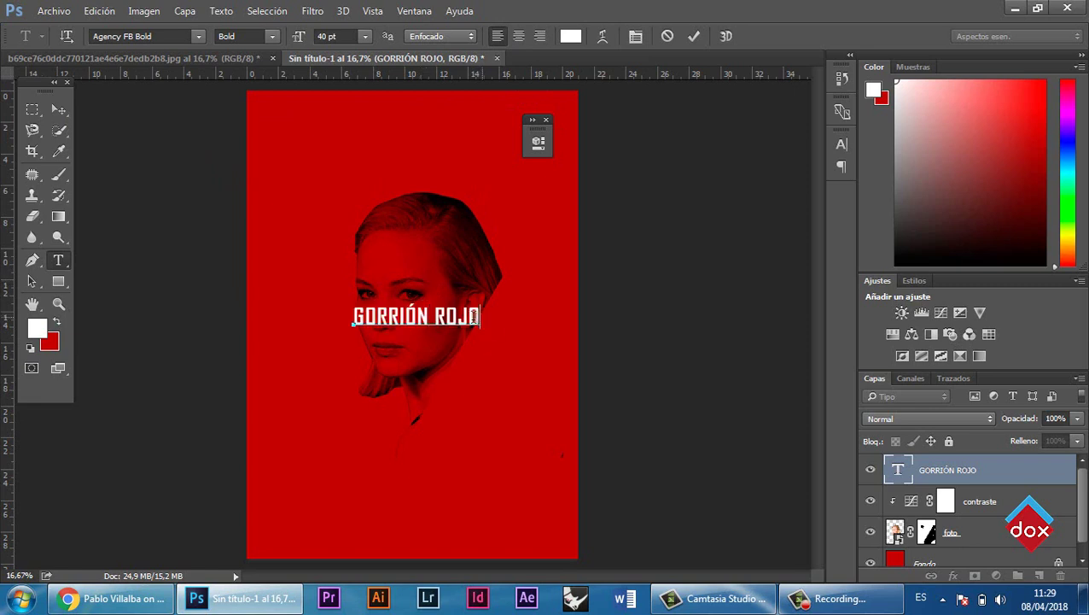
left_click(58, 109)
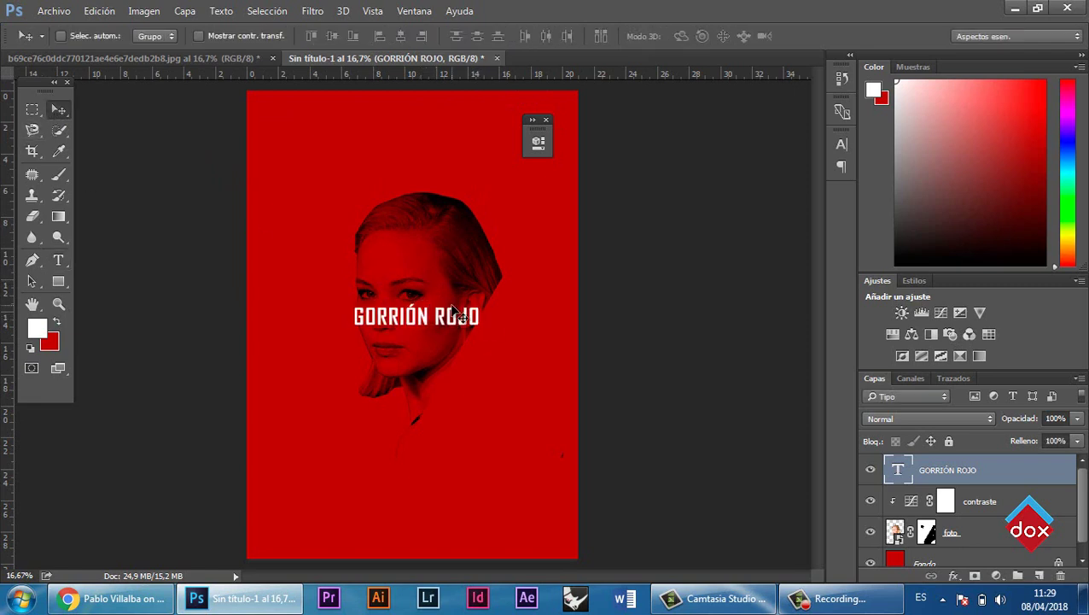
- Move the title slightly higher on the face and scale it down to 39.61 pt
left_click_drag(447, 318, 409, 316)
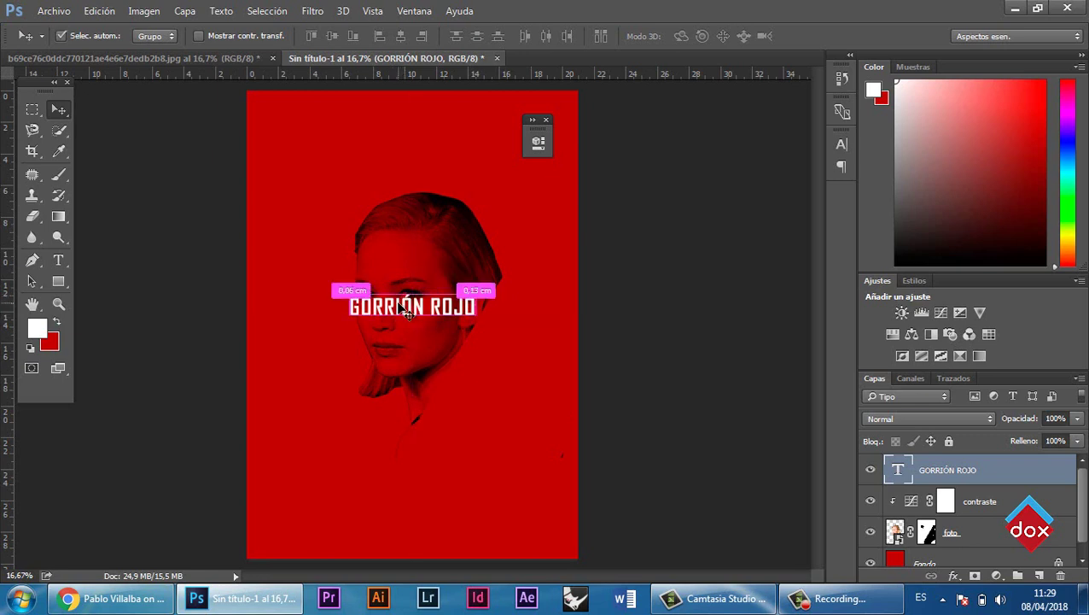
key("ctrl+t")
mouse_move(480, 294)
left_mouse_down()
mouse_move(505, 292)
mouse_move(465, 302)
left_mouse_up()
left_click(58, 109)
left_click(462, 240)
- Examine the letter spacing and lettering of the reference poster's title up close
left_click(243, 61)
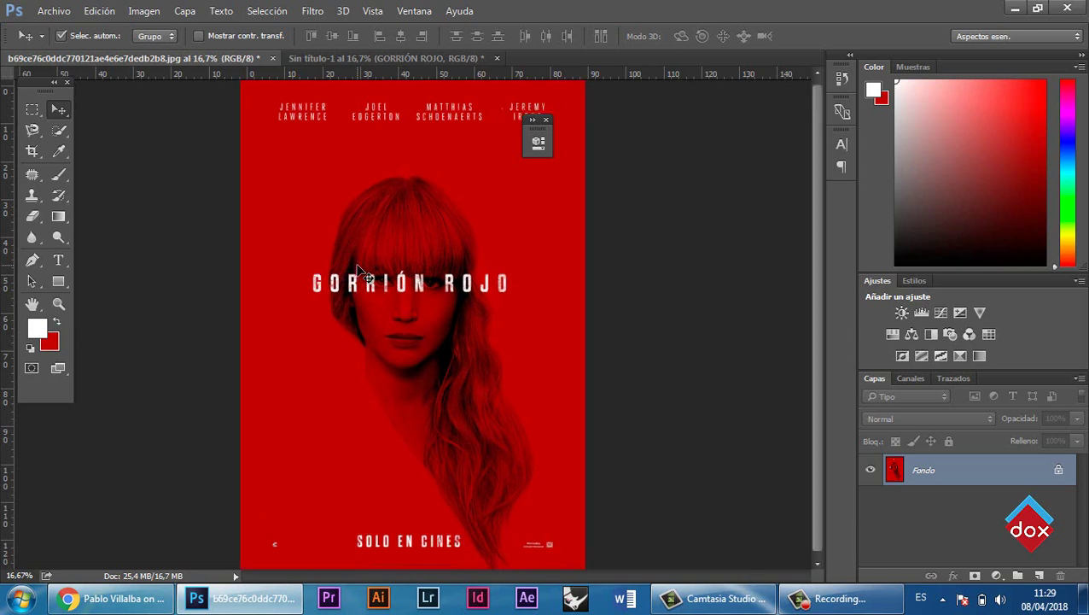
key("ctrl+plus")
key("ctrl+plus")
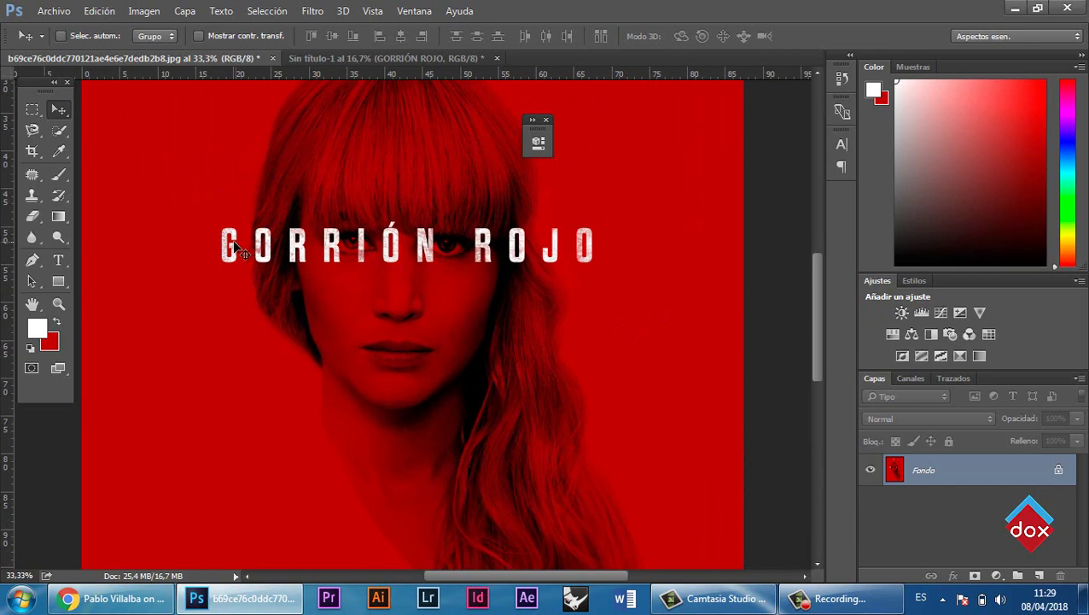
left_click(311, 57)
- Open the Character settings for the GORRIÓN ROJO title and try a tracking of 290 on all its letters
double_click(899, 465)
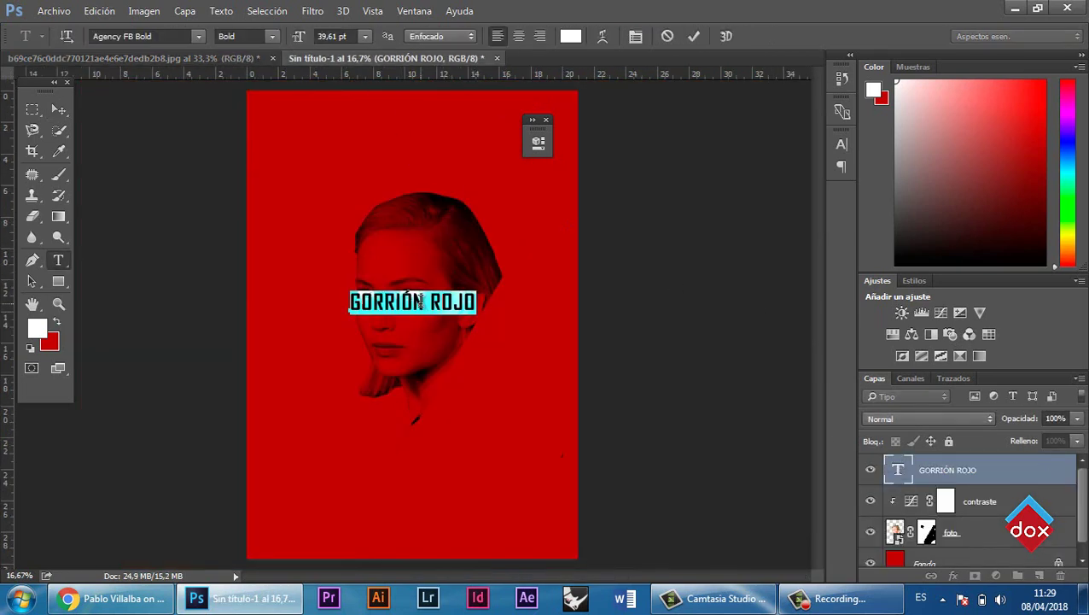
key("ctrl+plus")
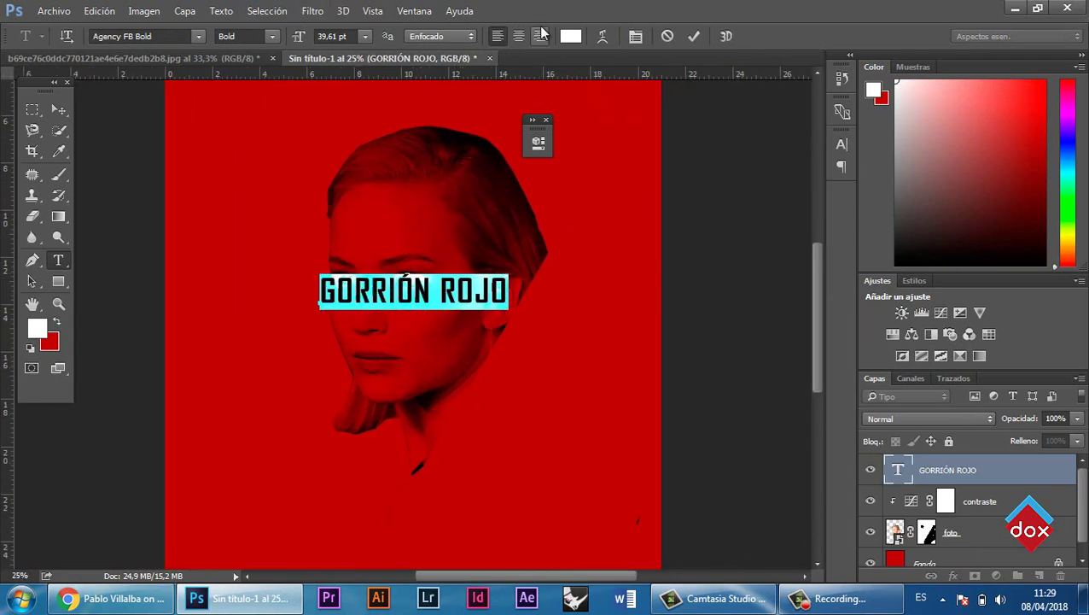
left_click(414, 10)
left_click(471, 176)
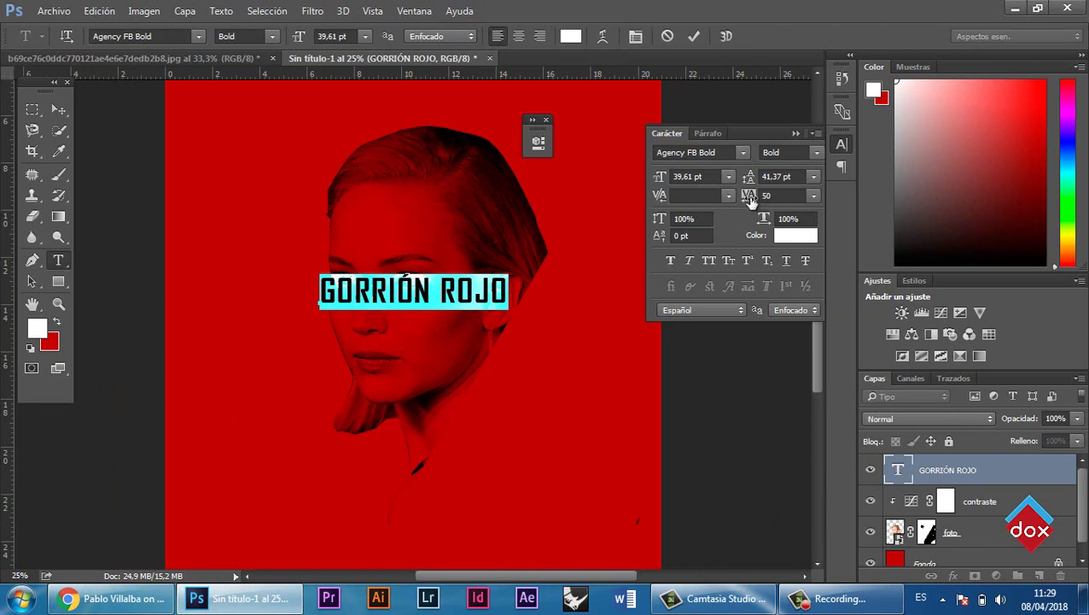
left_click_drag(748, 197, 760, 196)
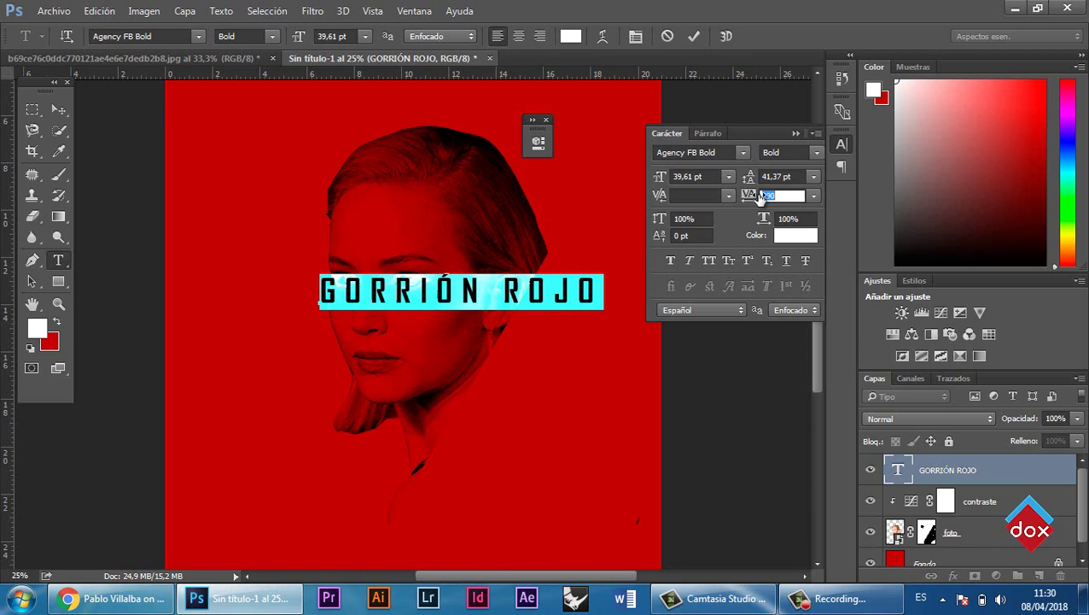
left_click(446, 293)
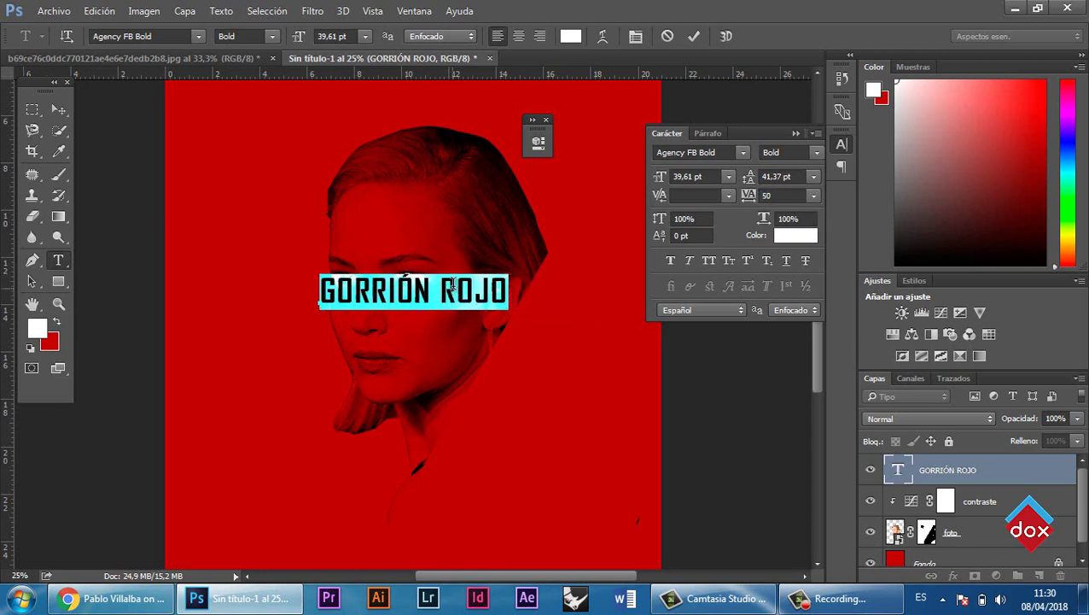
- Try wider tracking on only the letters RO of ROJO, undo it and leave text editing
left_click(445, 290)
left_click(457, 290)
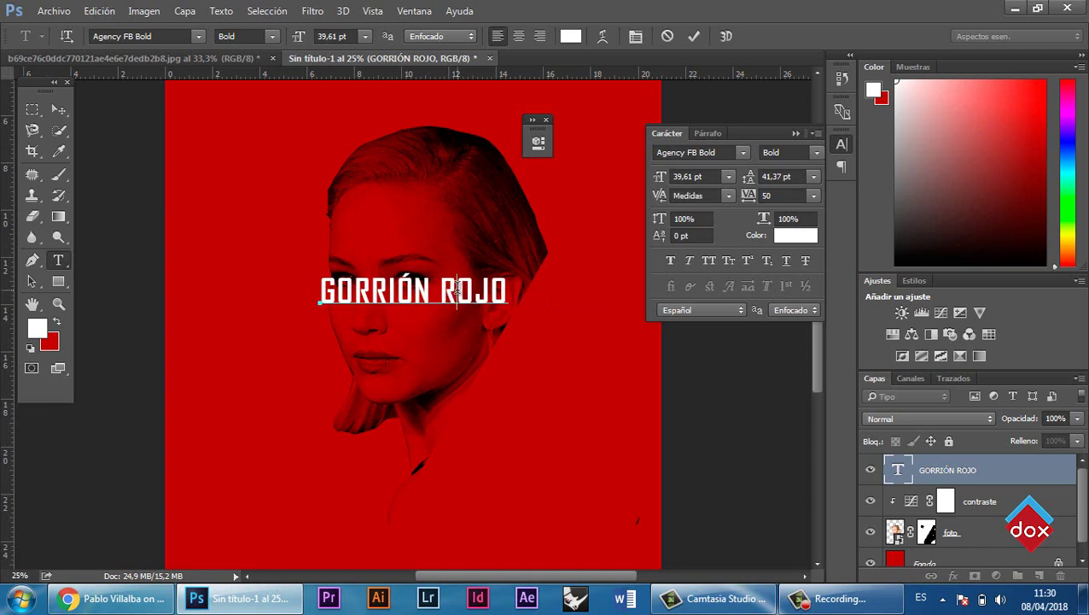
left_click(768, 196)
type("330")
left_click(454, 290)
left_click_drag(475, 290, 439, 290)
left_click_drag(749, 195, 768, 196)
key("ctrl+z")
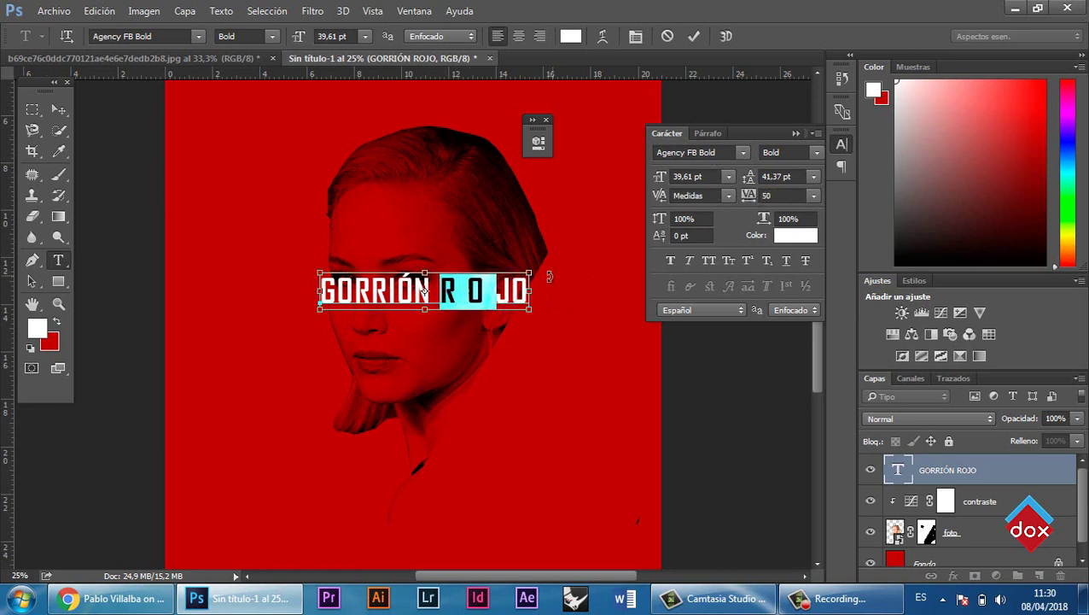
left_click(478, 291)
left_click(58, 110)
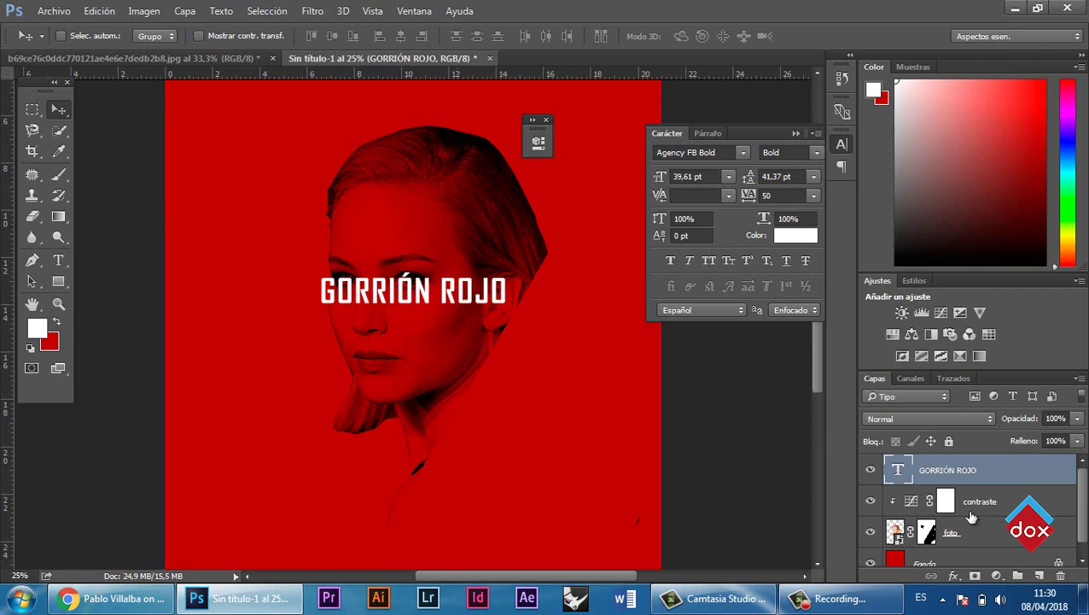
- Set the whole title's tracking to 370 and reposition it centred across the face just below the eyes
double_click(901, 472)
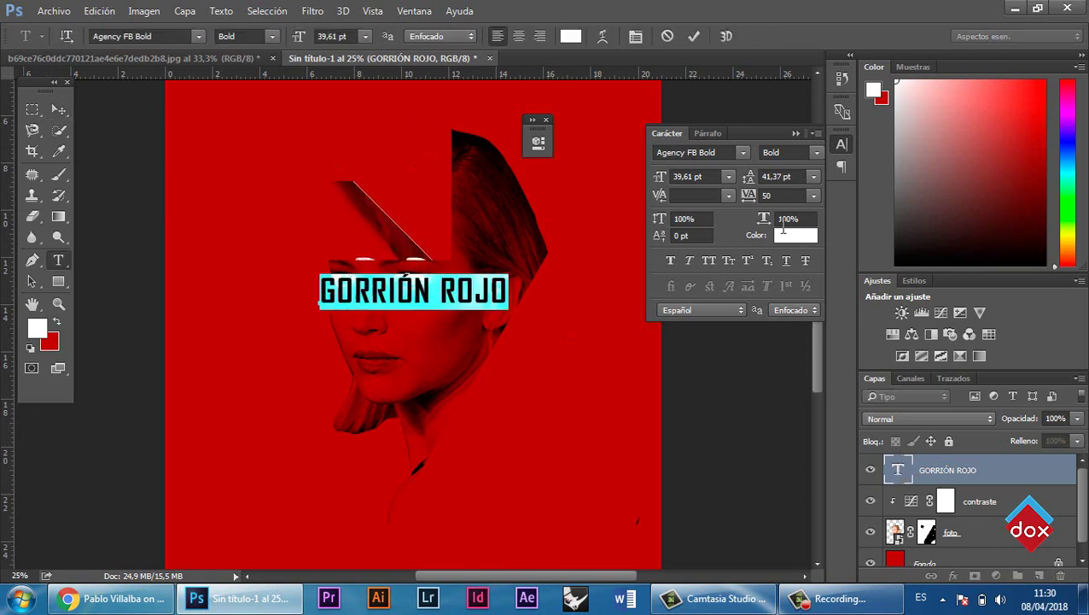
left_click(58, 109)
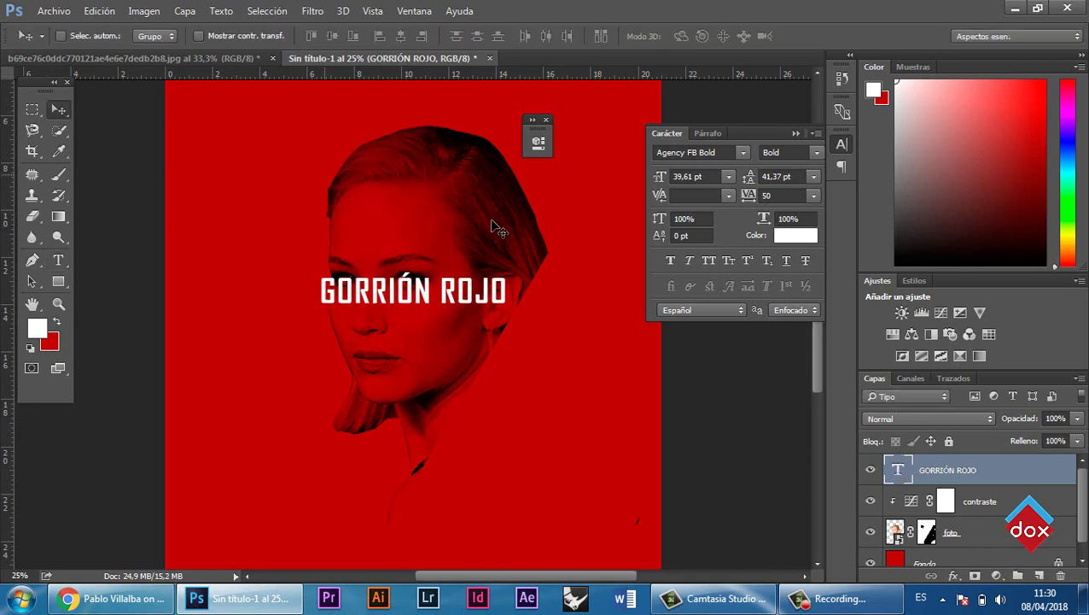
double_click(901, 472)
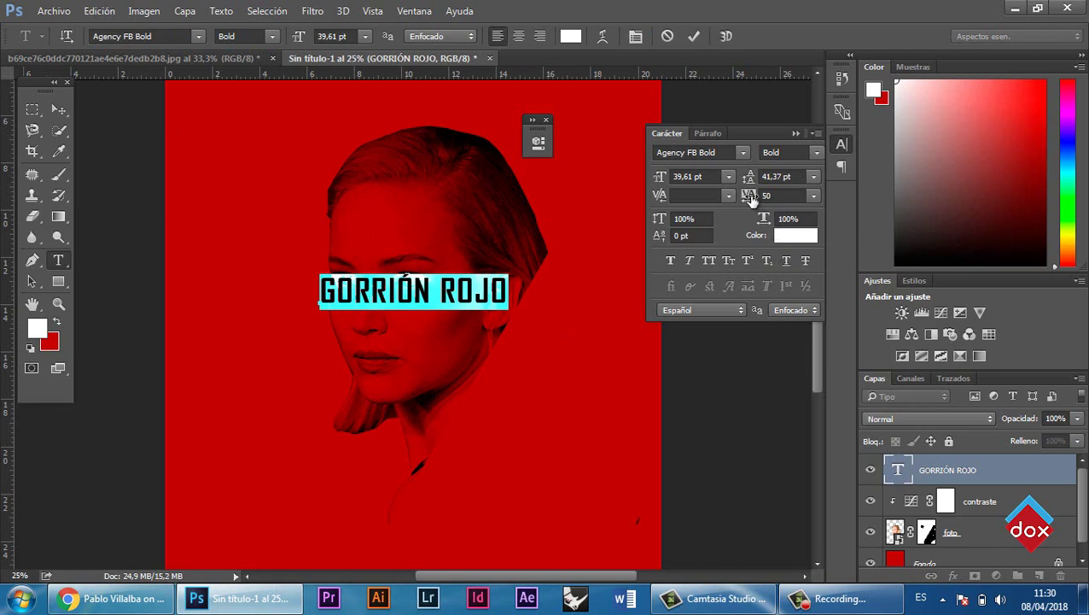
left_click_drag(752, 196, 766, 198)
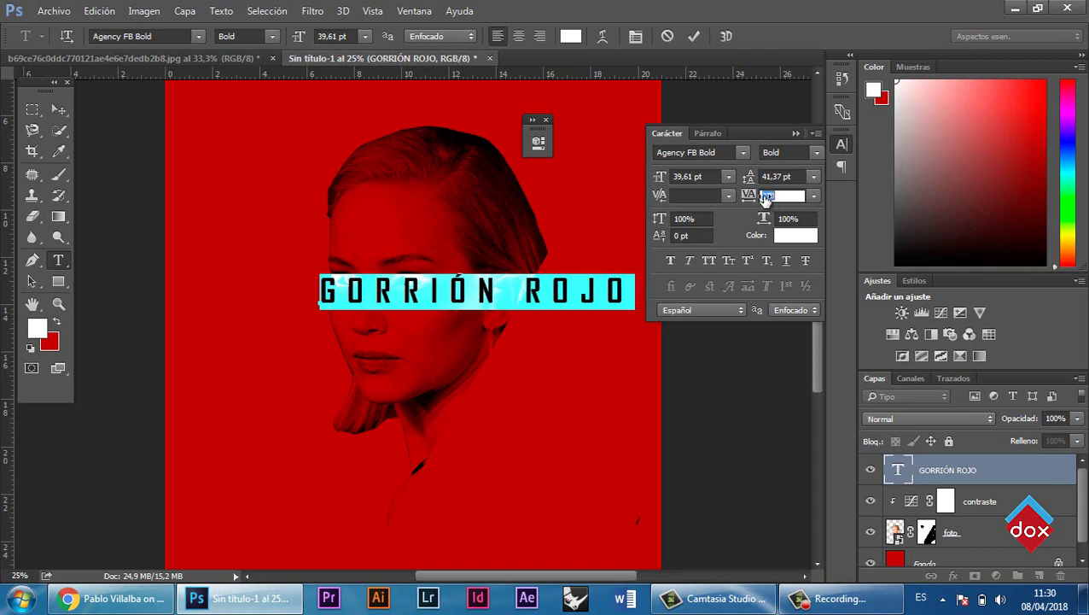
left_click(58, 109)
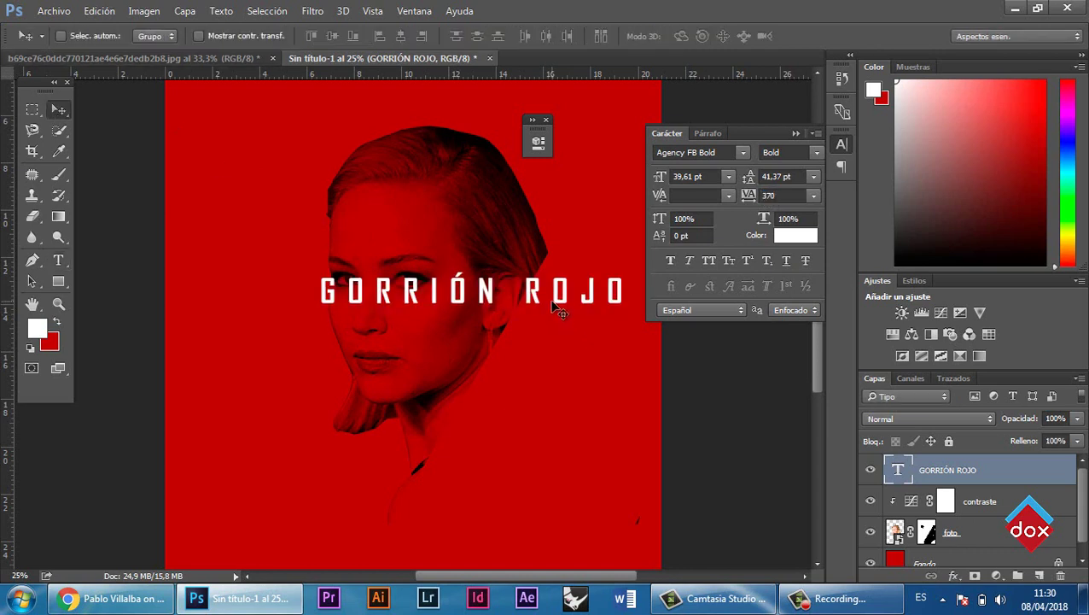
left_click_drag(547, 305, 499, 320)
left_click(795, 133)
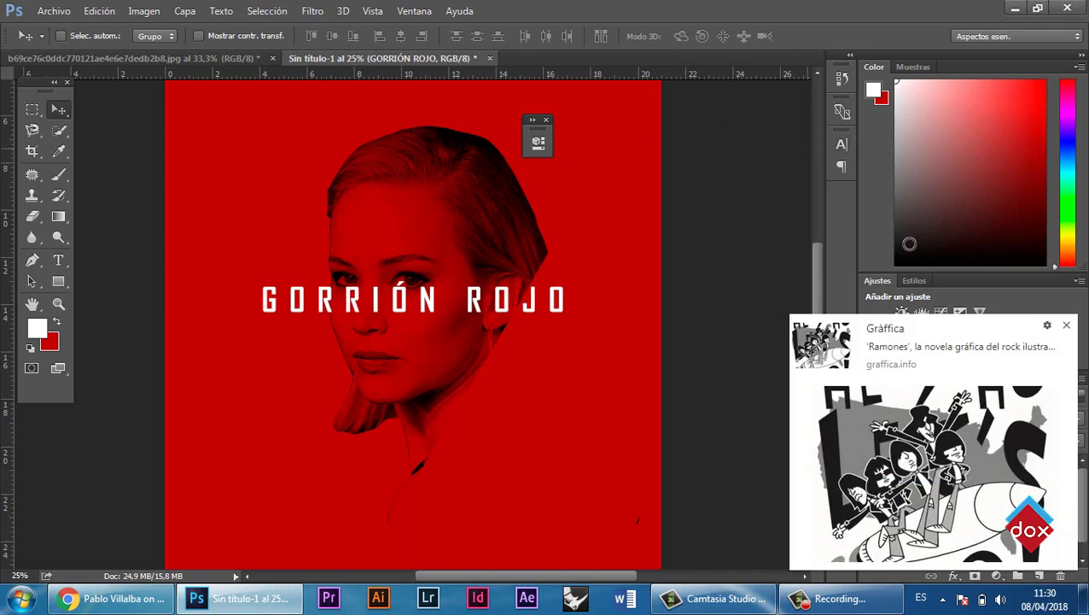
left_click(1068, 327)
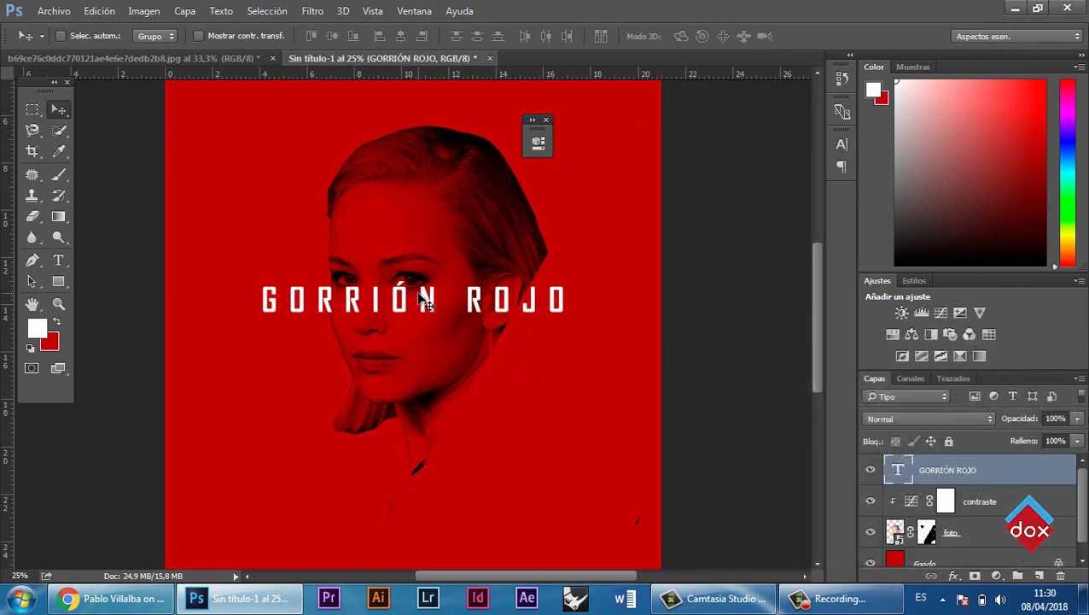
key("ctrl")
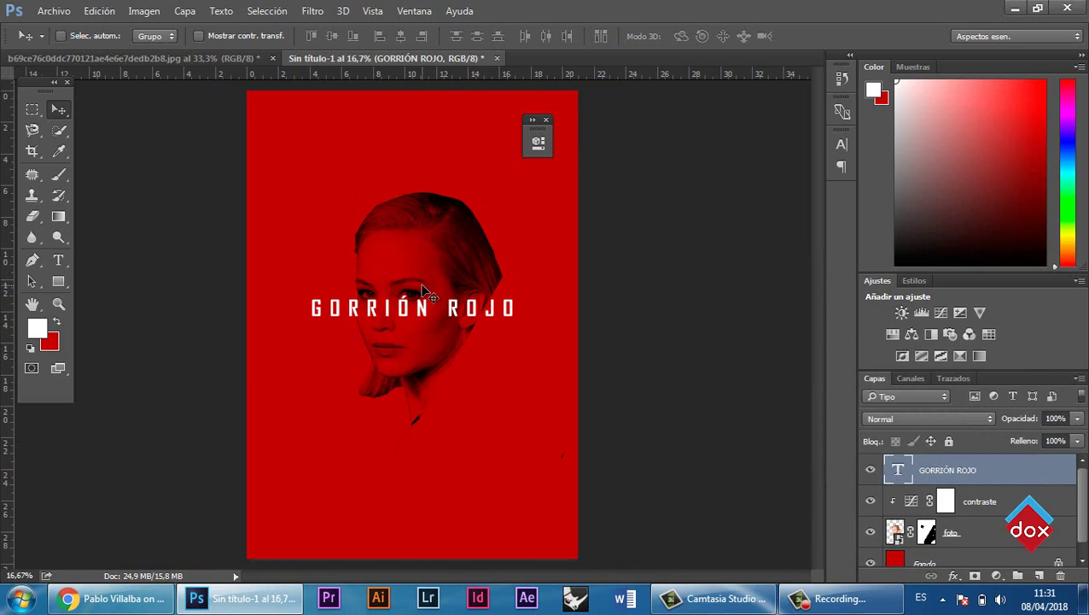
key("ctrl+plus")
key("ctrl+t")
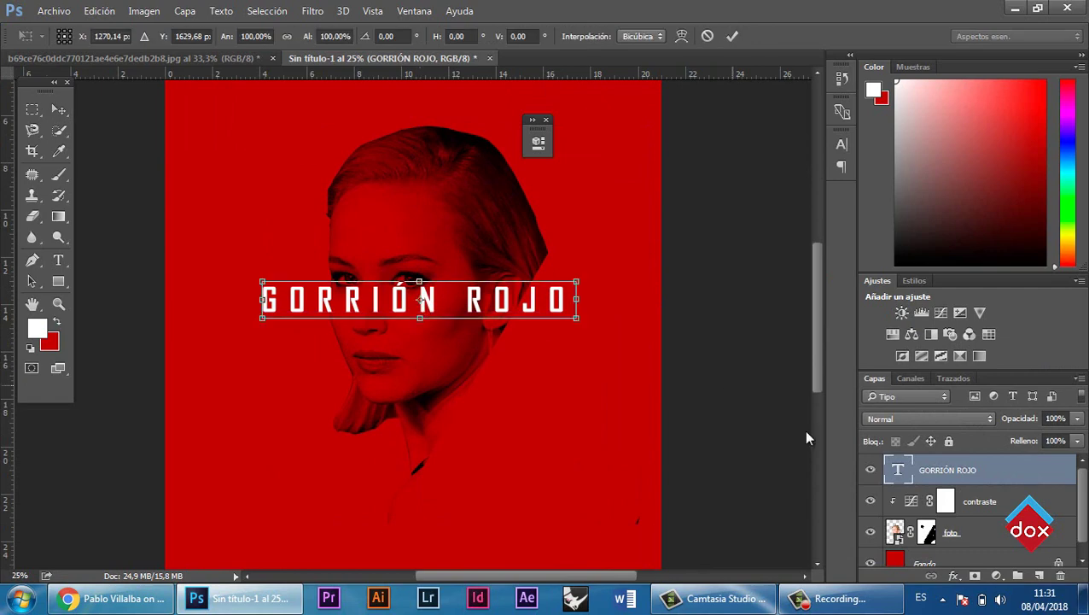
key("Return")
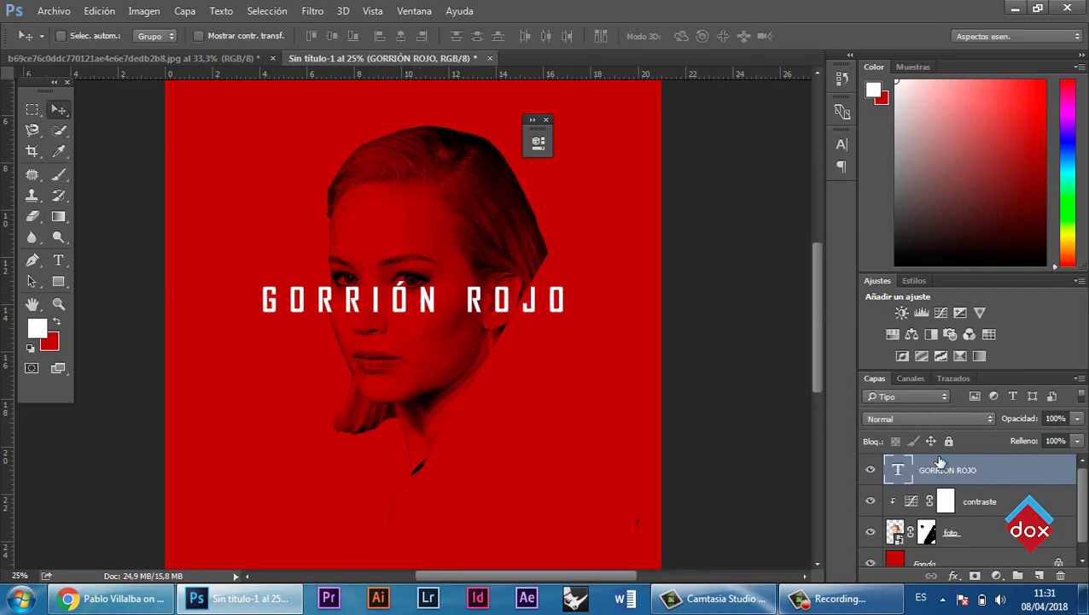
- Set the title's tracking to 310, commit the text and nudge the title's position below the eyes
double_click(898, 470)
left_click(414, 11)
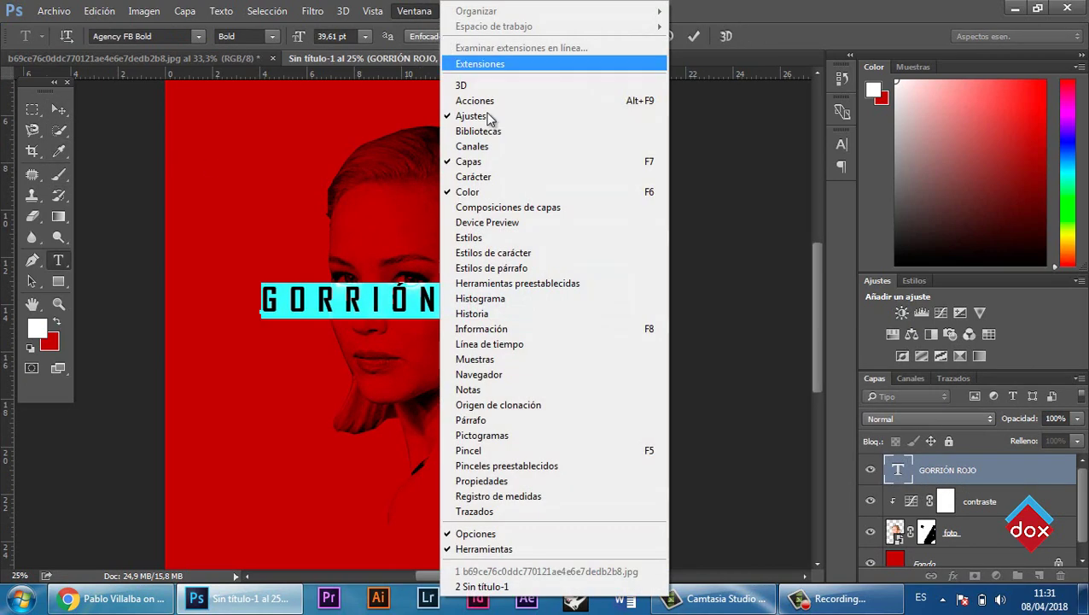
left_click(521, 177)
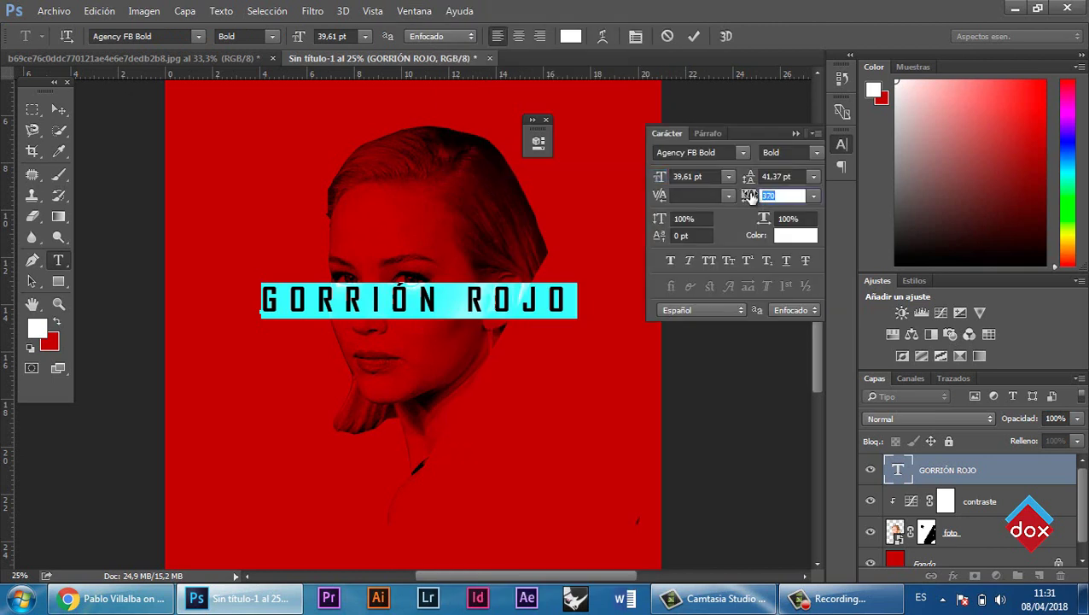
mouse_move(749, 195)
left_mouse_down()
mouse_move(731, 196)
mouse_move(753, 192)
left_mouse_up()
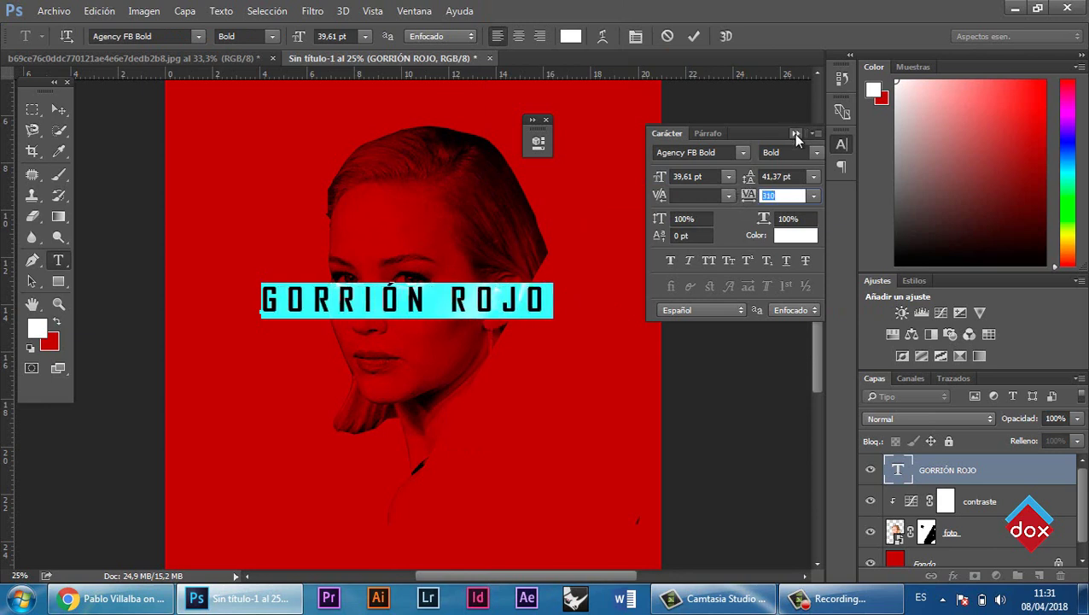
left_click(796, 137)
left_click(58, 109)
left_click_drag(487, 267, 503, 296)
key("ctrl+minus")
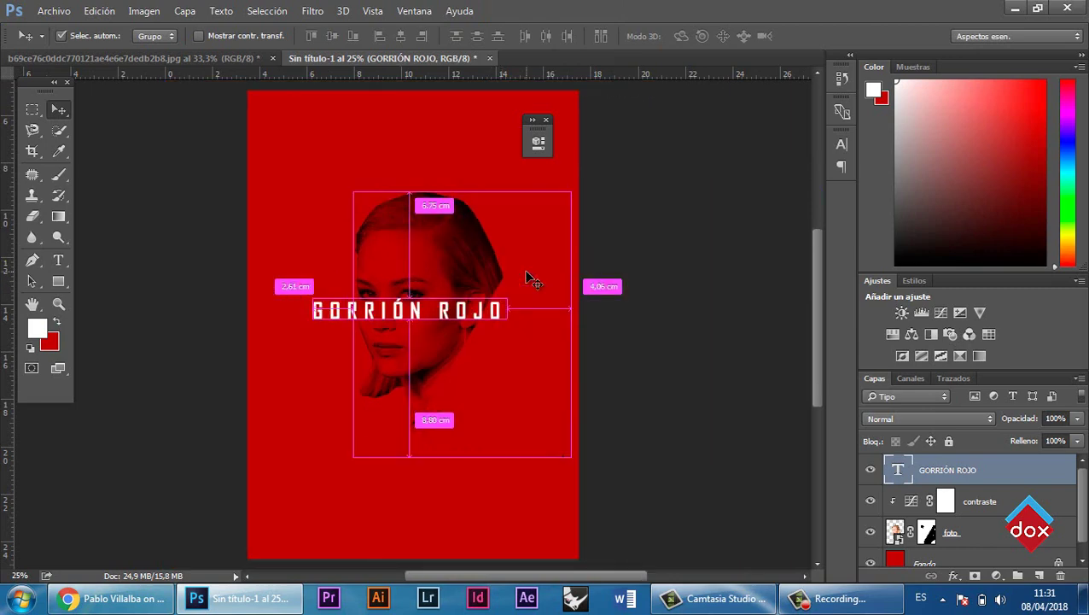
- Check the title placement in the reference poster and move the GORRIÓN ROJO title up across the eyes
left_click(205, 59)
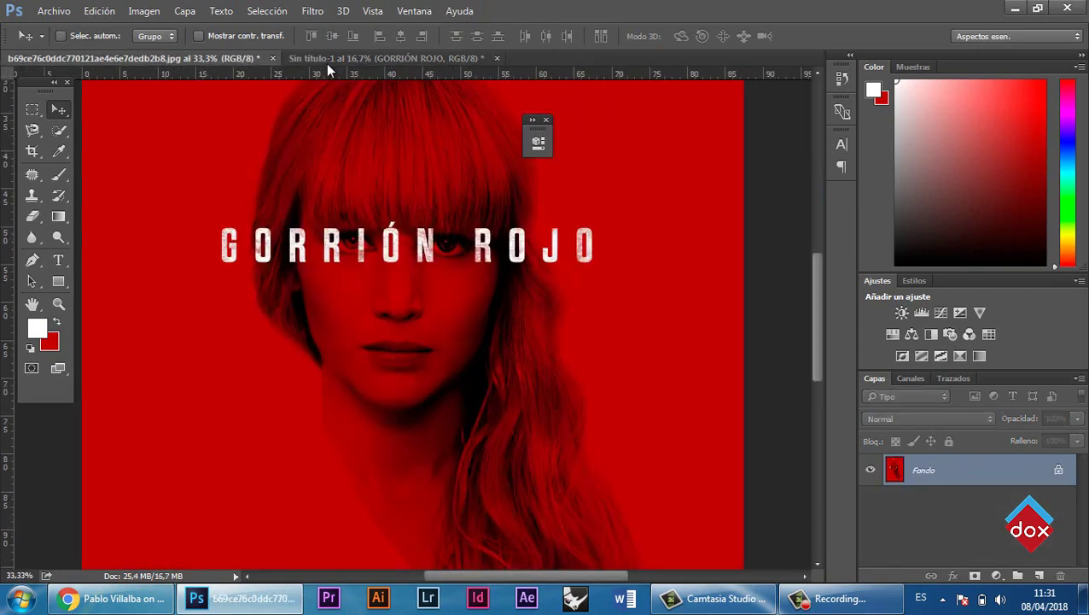
left_click(326, 63)
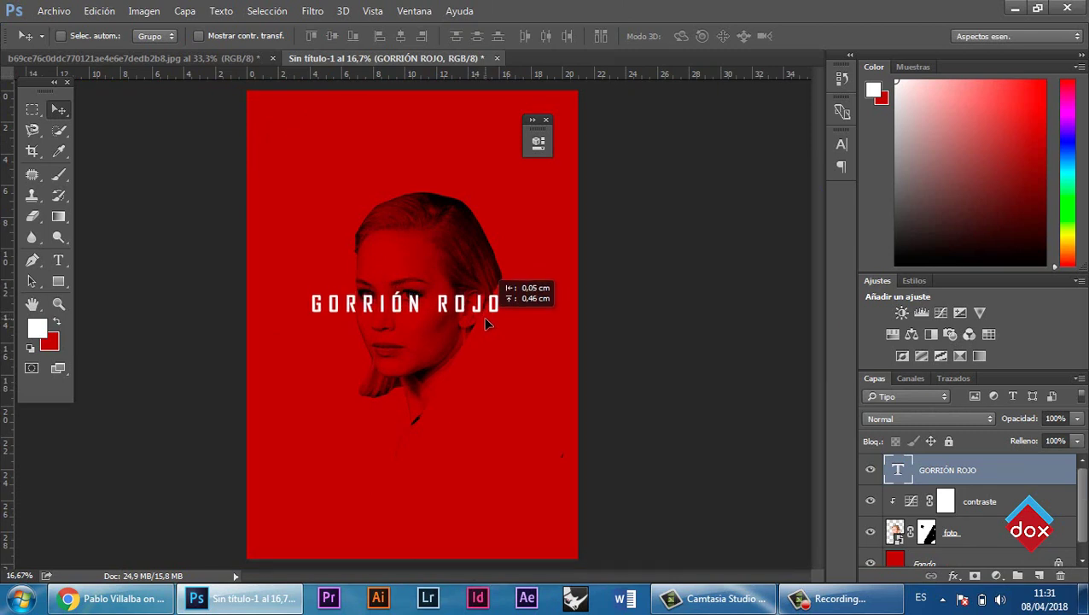
left_click_drag(483, 317, 486, 312)
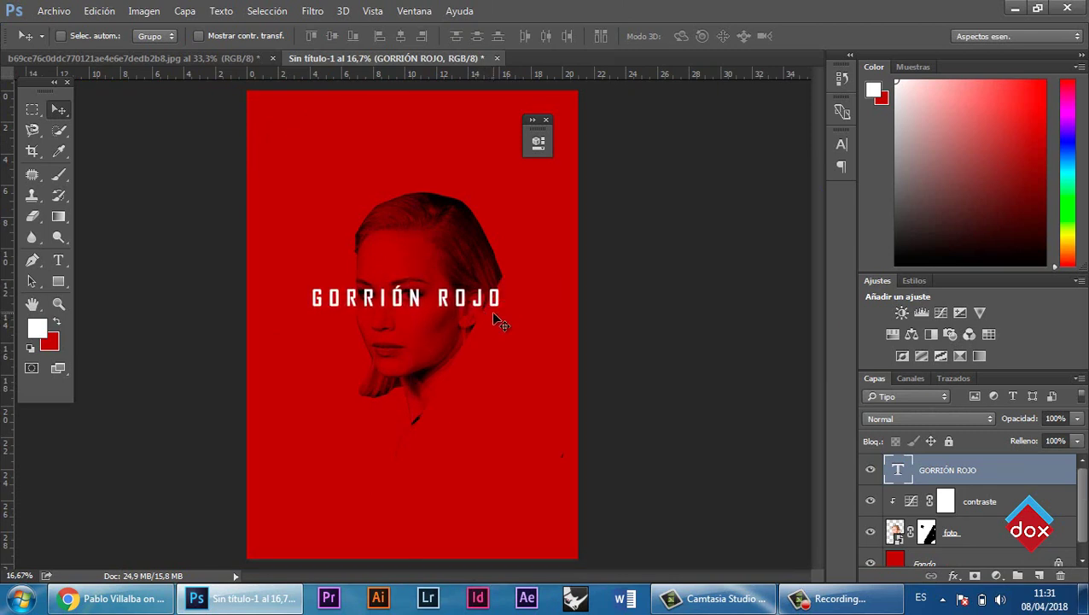
key("ctrl+plus")
- Examine the worn texture of the title letters in the reference poster and compare it with the plain white title
left_click(203, 58)
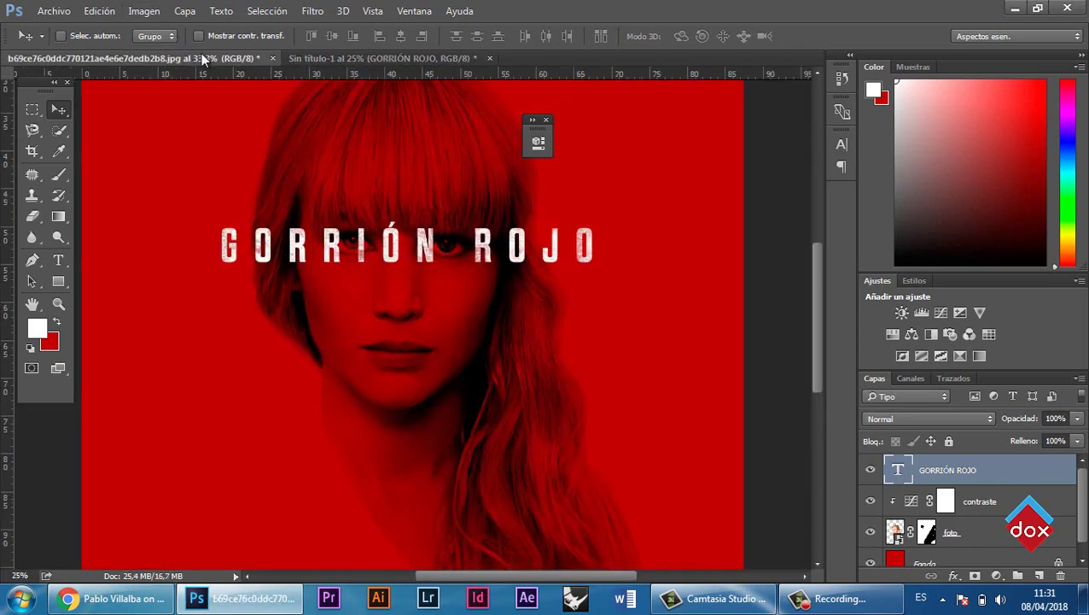
key("ctrl+plus")
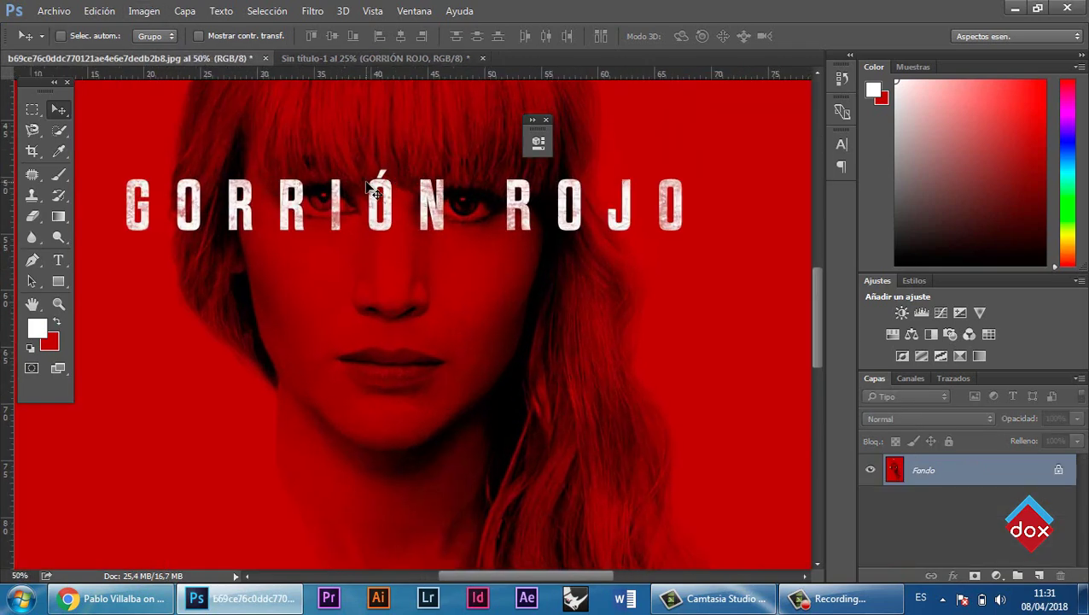
left_click(377, 57)
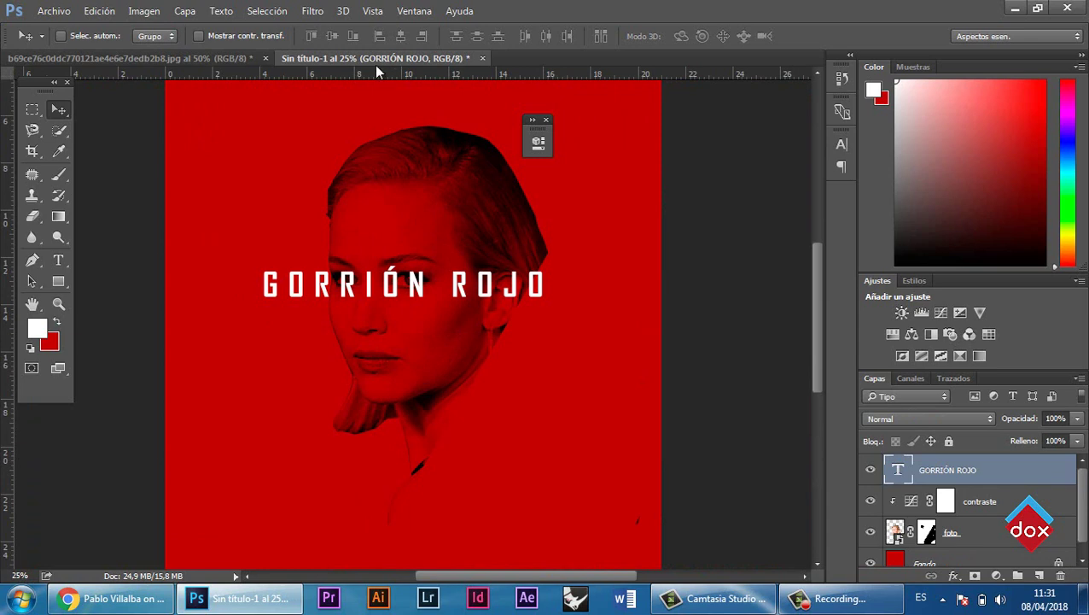
left_click(58, 175)
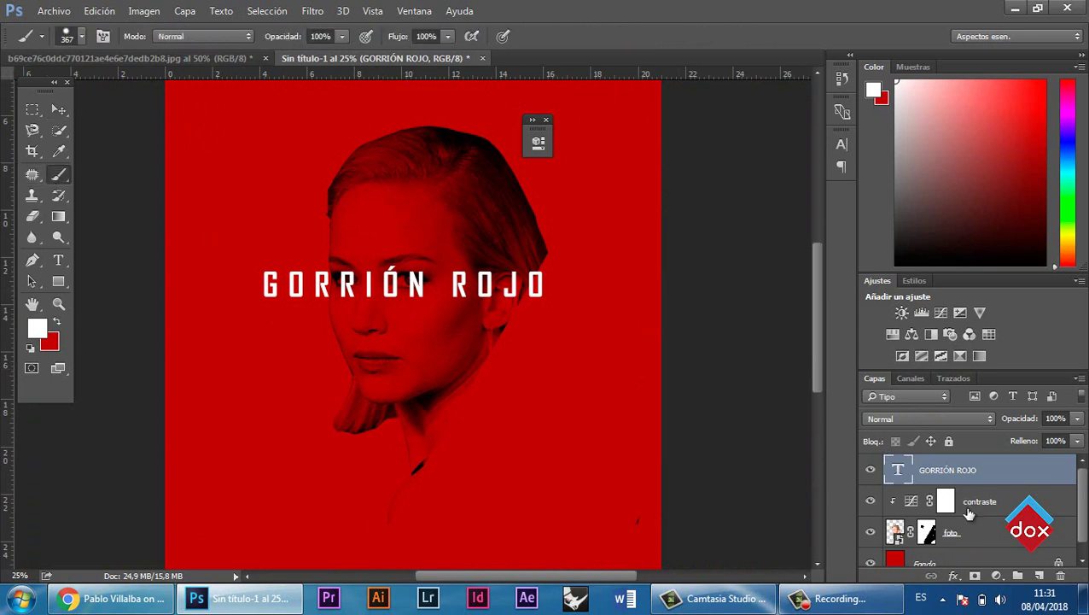
left_click(231, 60)
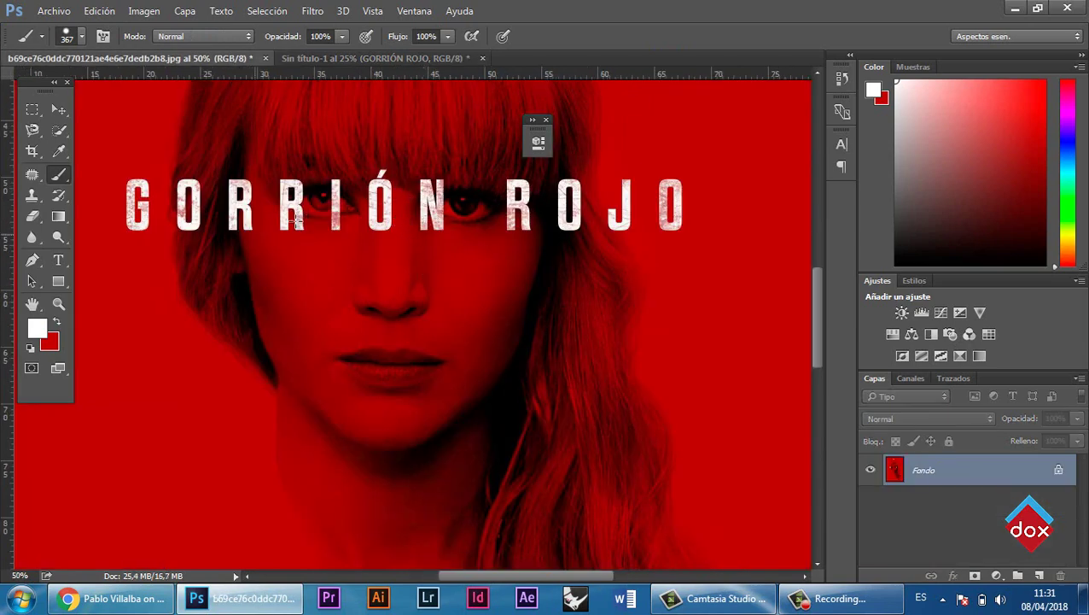
left_click(357, 60)
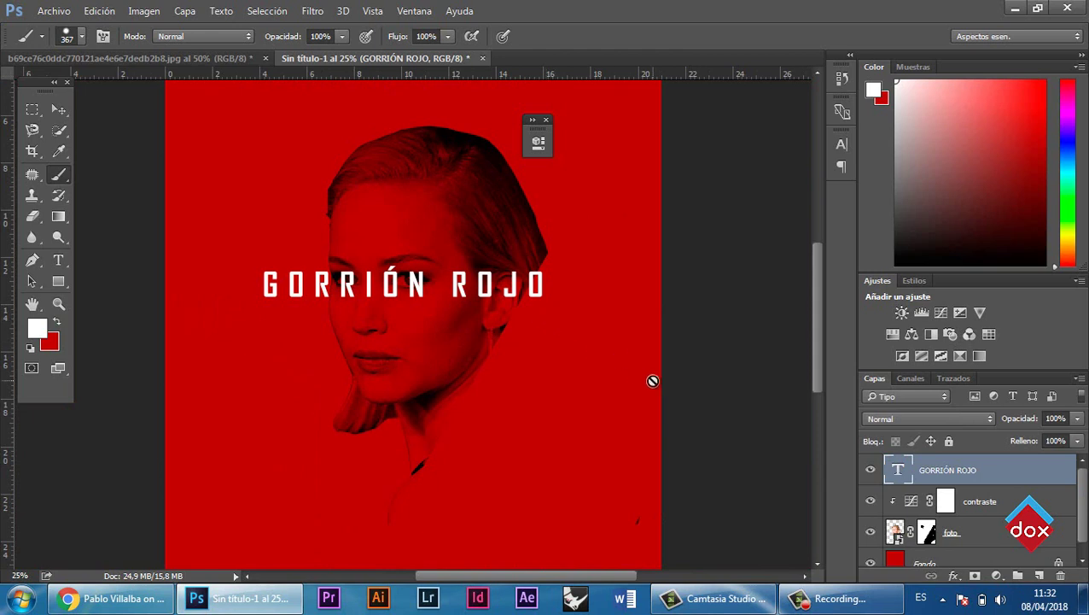
- Rasterize the GORRIÓN ROJO text layer and check it by toggling its visibility
right_click(974, 472)
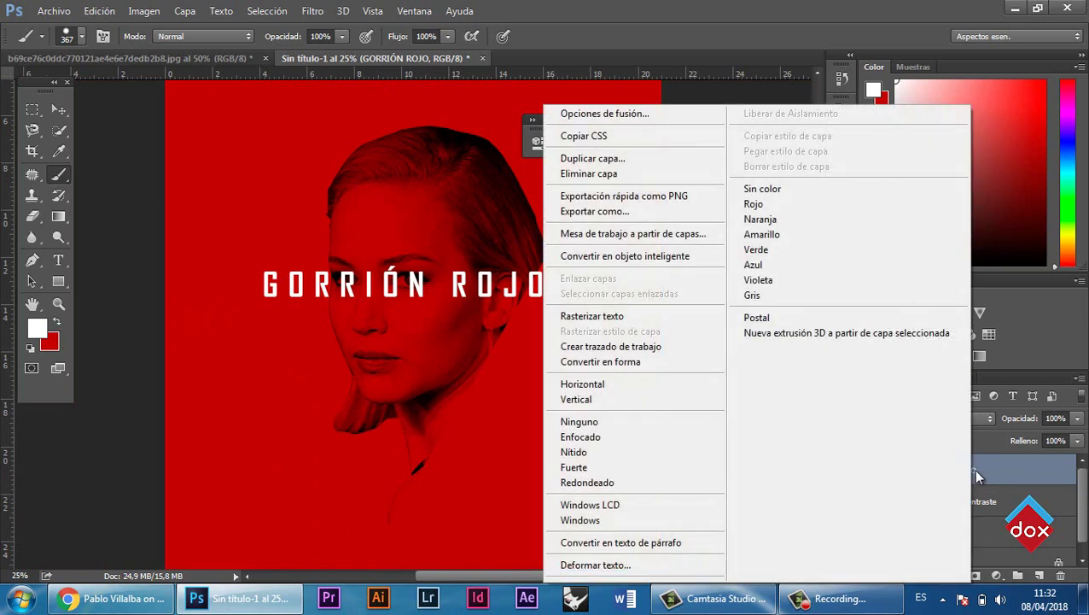
left_click(615, 316)
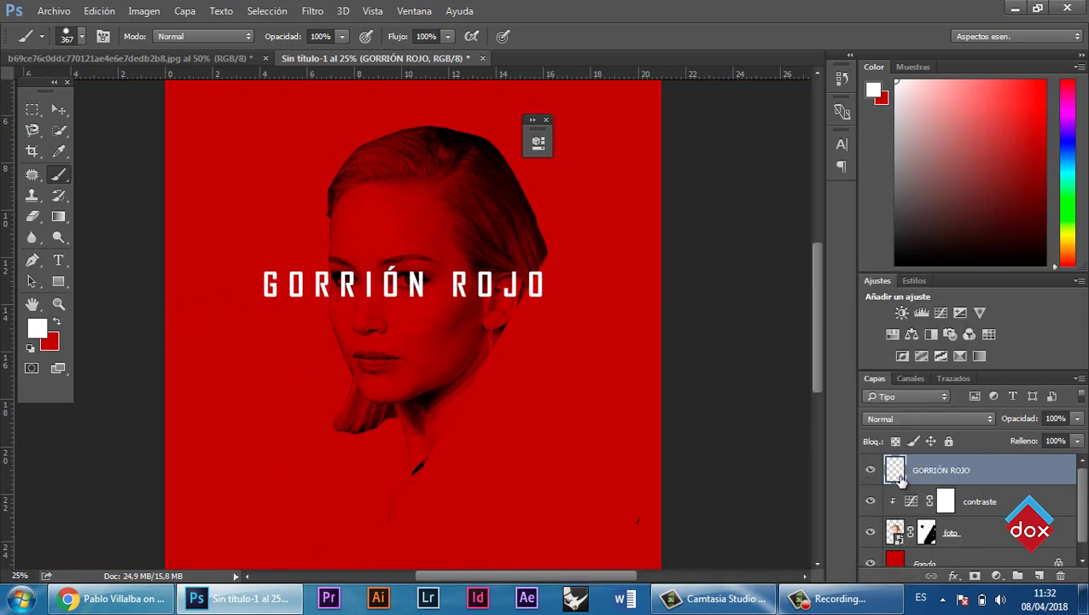
left_click(870, 468)
left_click(870, 467)
- Add a layer mask to the rasterized title layer and activate the Brush tool
left_click(60, 109)
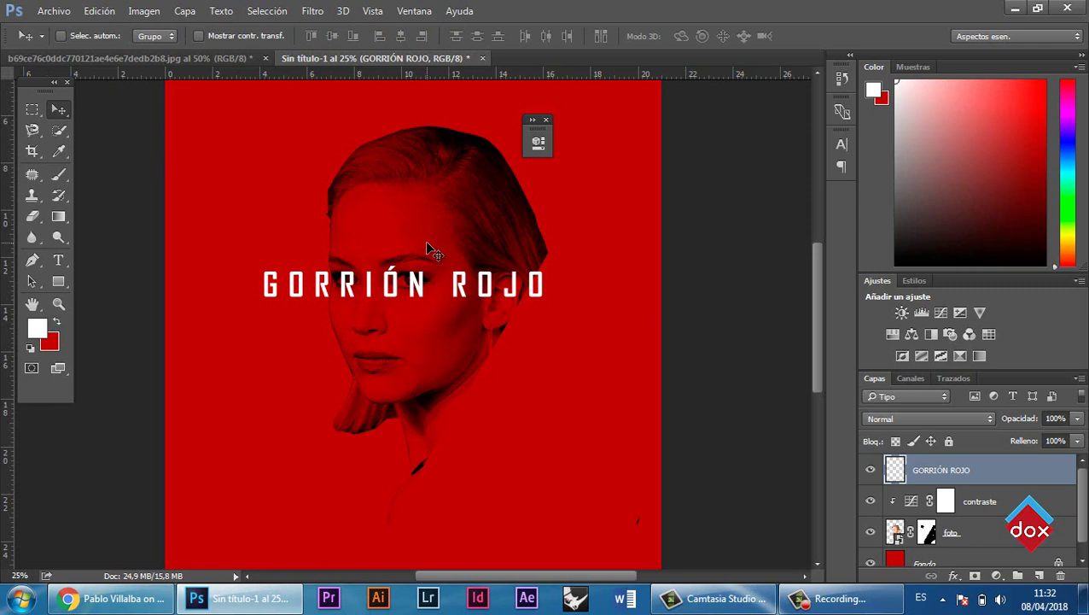
left_click(974, 577)
key("b")
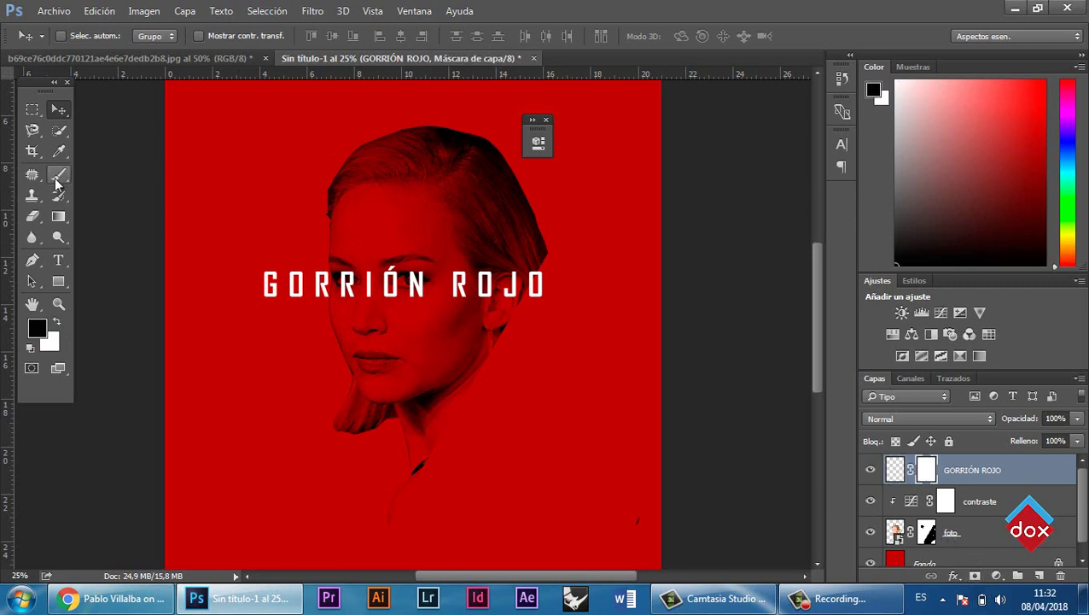
- Choose the 59 px splatter brush preset and enlarge it to 124 px, keeping 100% opacity
right_click(366, 237)
right_click(505, 204)
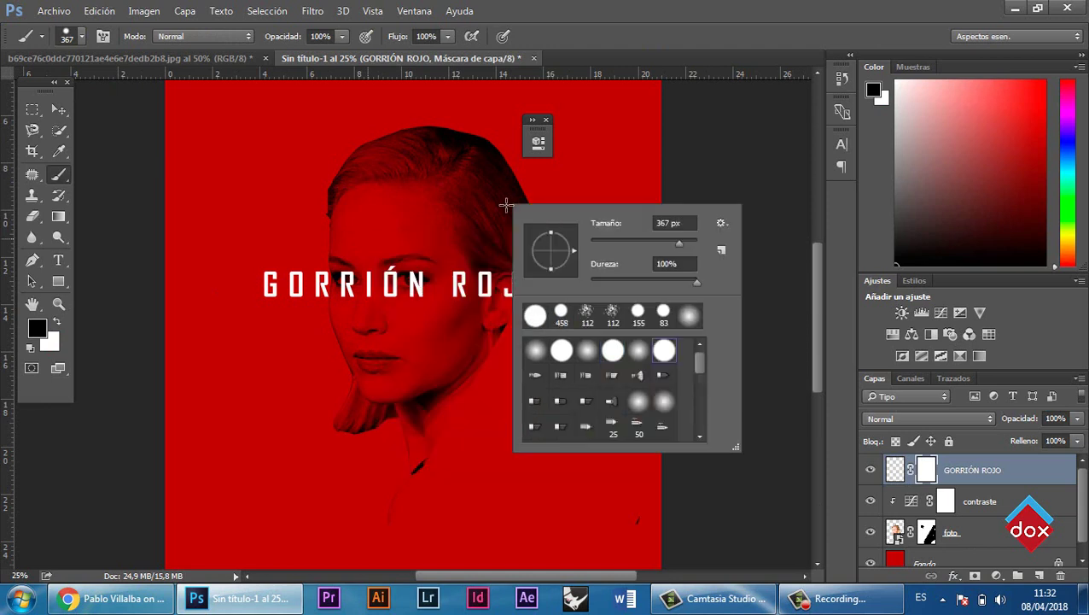
left_click_drag(699, 363, 701, 398)
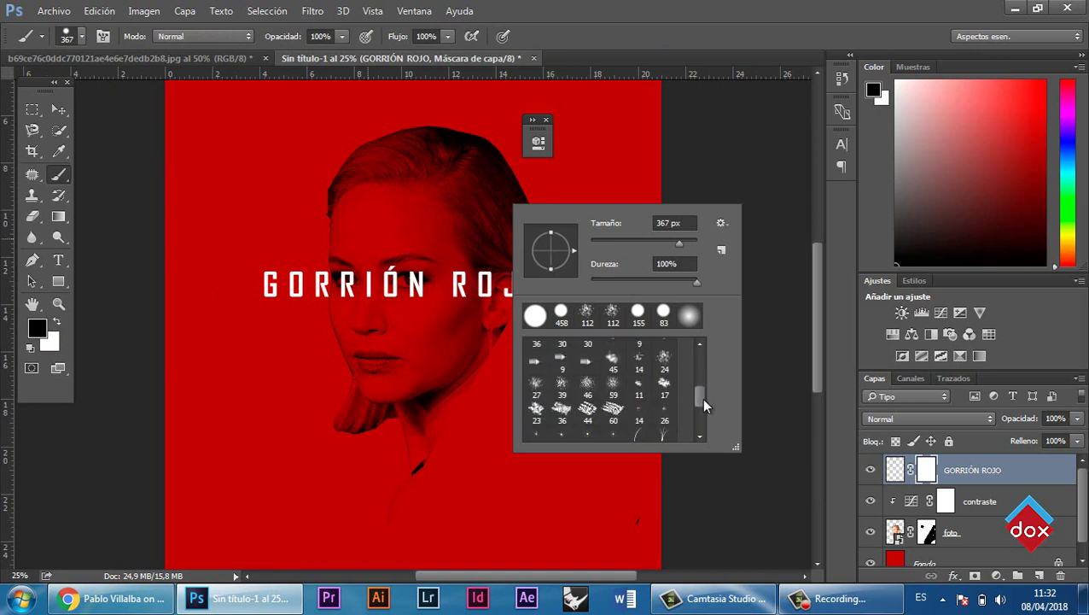
left_click(611, 387)
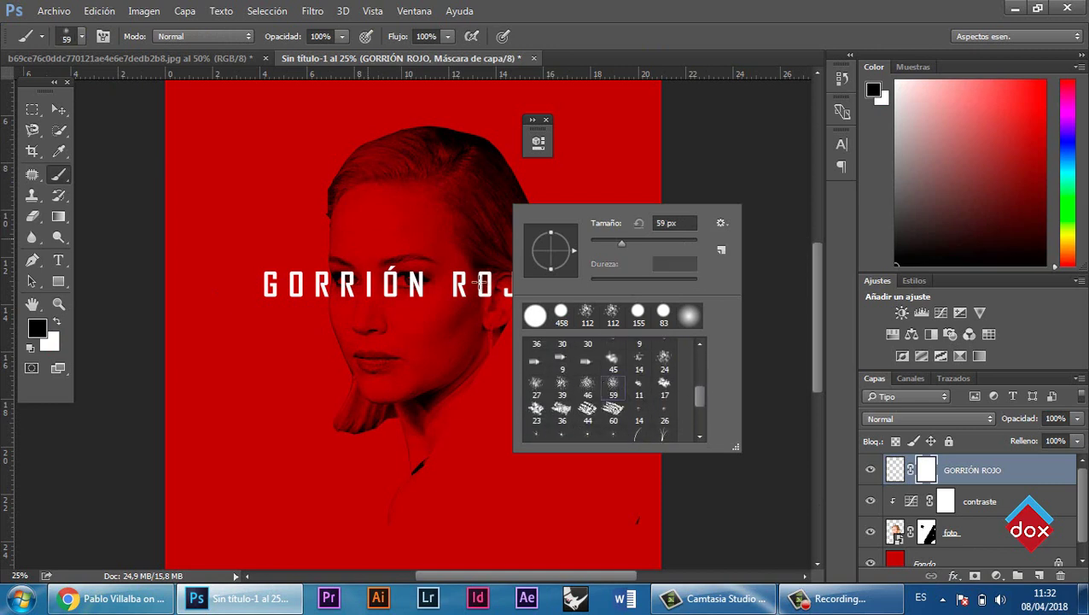
left_click(482, 285)
key("ctrl+plus")
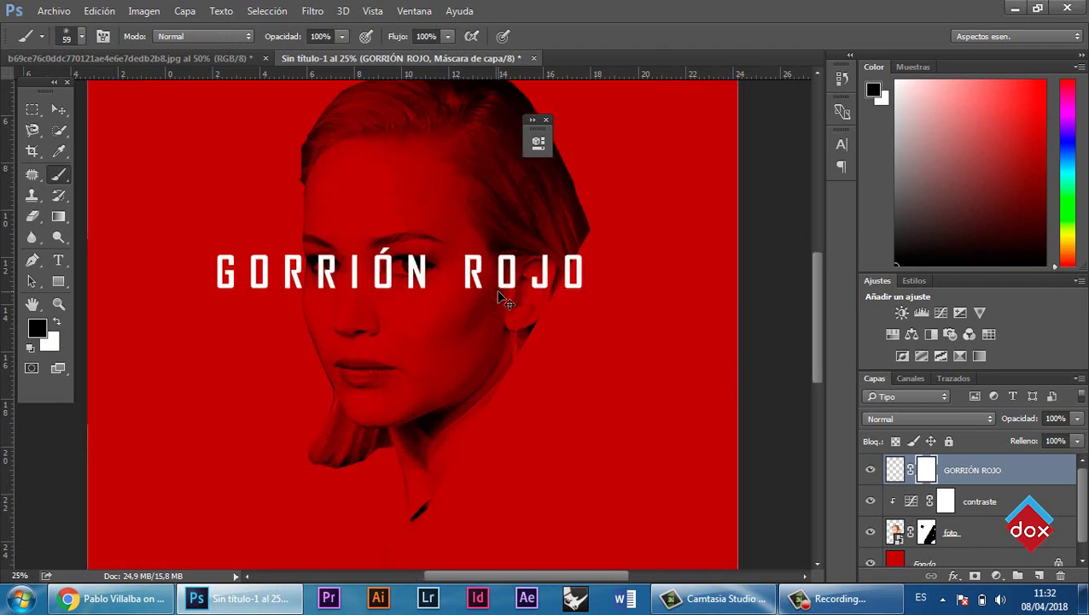
right_click(564, 277)
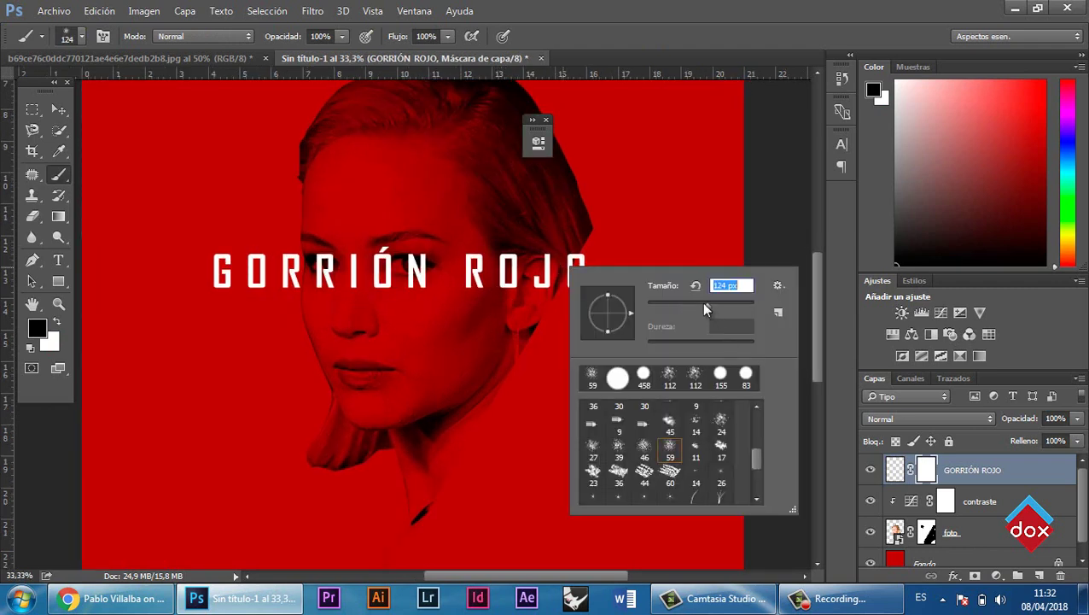
left_click(339, 39)
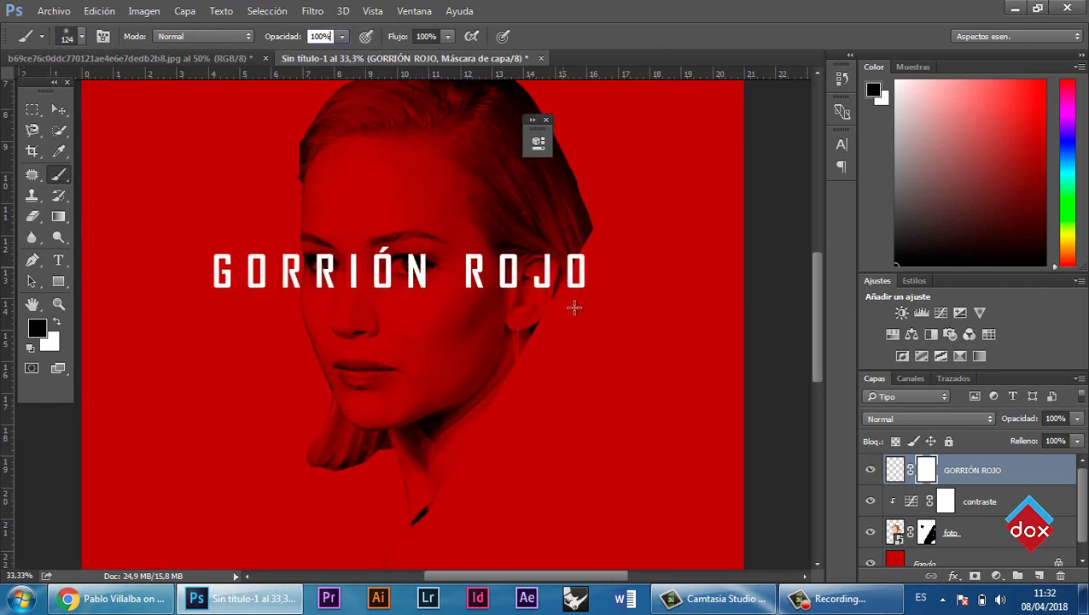
- Stamp black splatter marks on the title's mask to wear away parts of the letters in ROJO
left_click(574, 267)
left_click(578, 285)
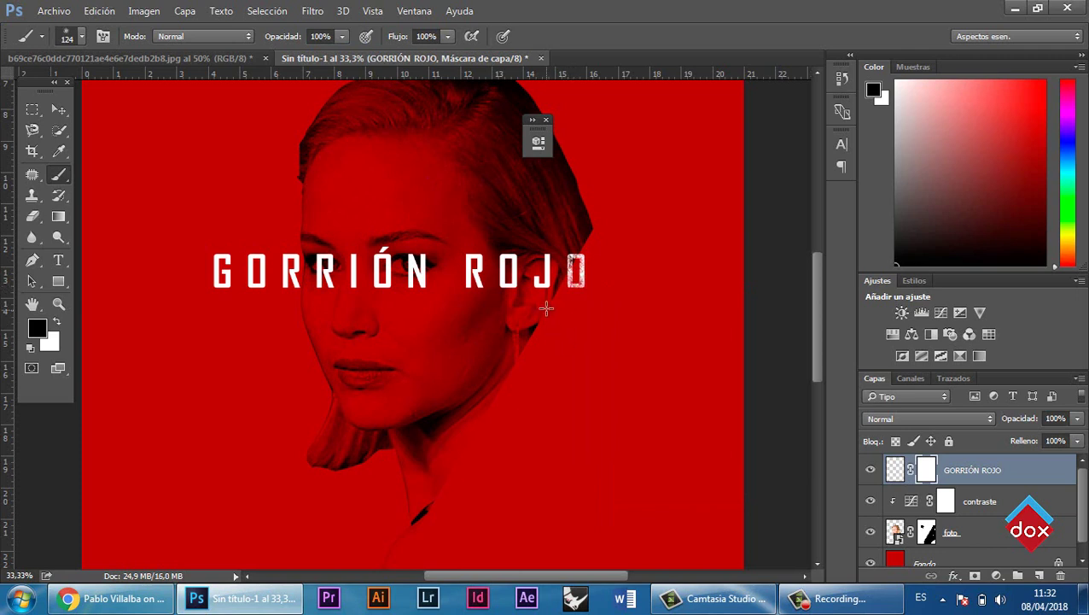
left_click(530, 275)
left_click(502, 280)
left_click(467, 283)
left_click(462, 265)
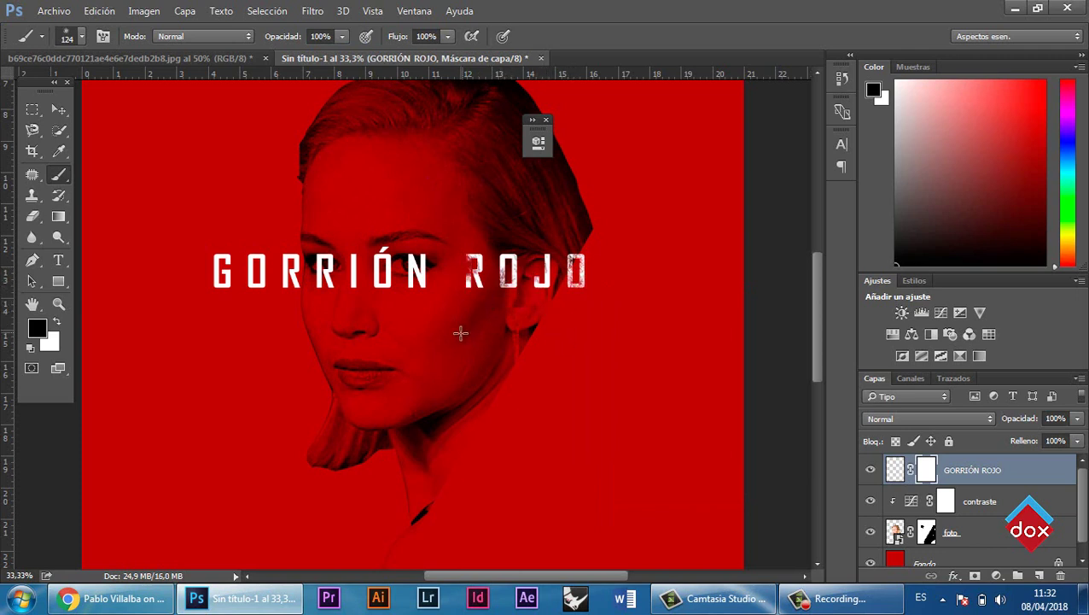
- Stamp splatter wear on the N and the second R of GORRIÓN where they cover the eyes
left_click(416, 265)
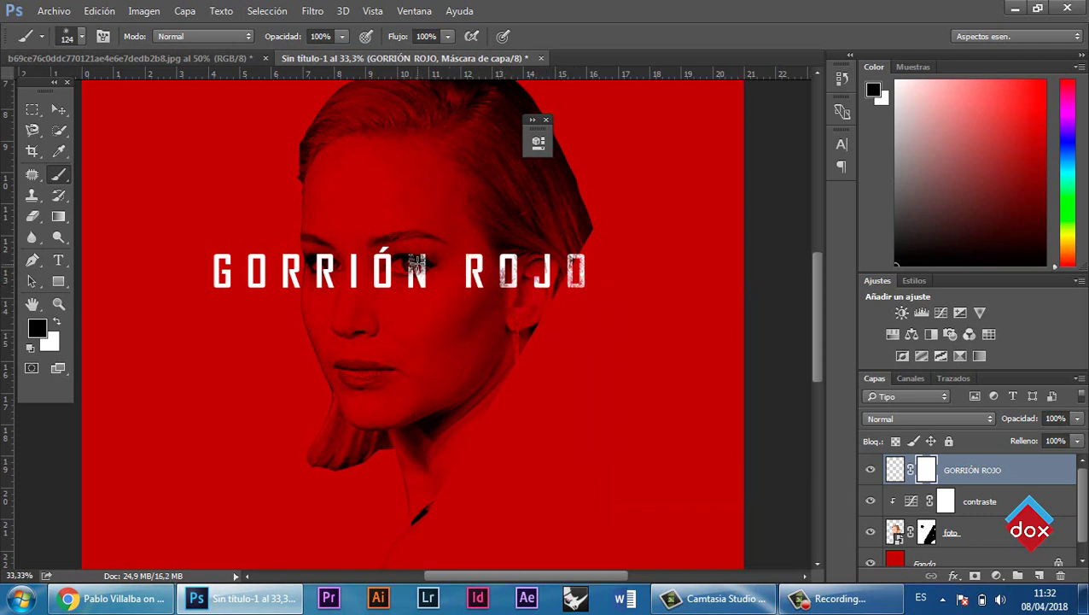
left_click(415, 263)
left_click(329, 263)
left_click(332, 263)
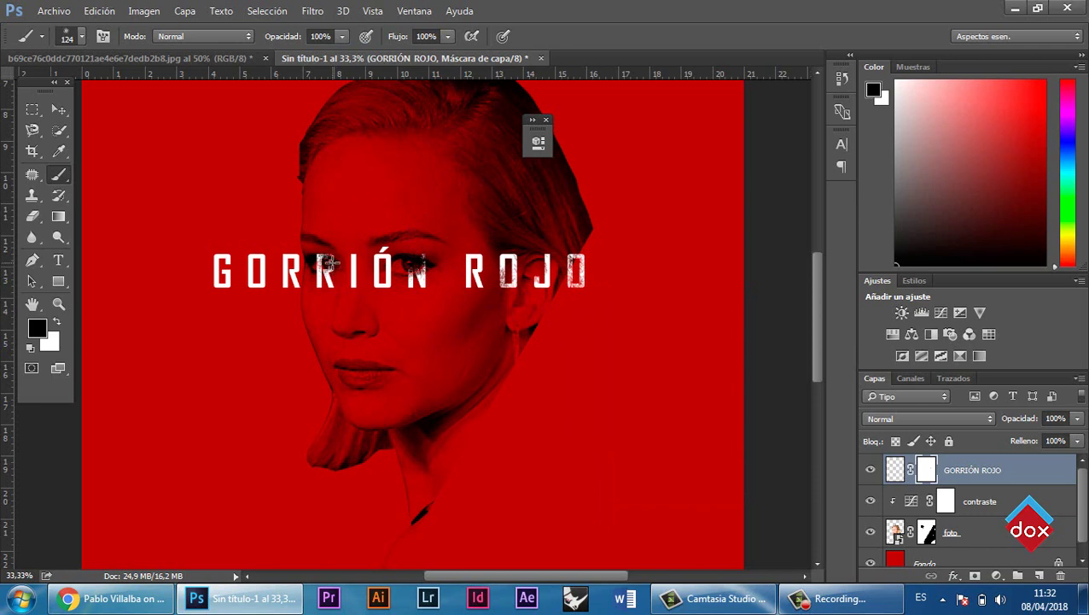
- Stamp splatter wear on the G, first R and I of GORRIÓN and inspect the worn letters up close
left_click(290, 277)
left_click(226, 278)
left_click(227, 272)
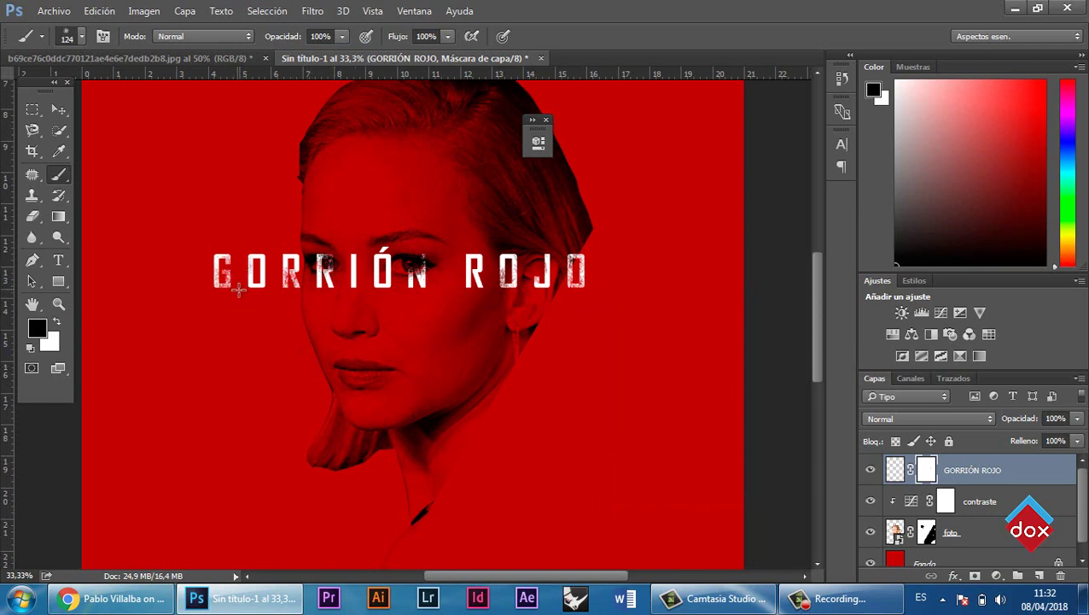
left_click(360, 273)
left_click(372, 266)
key("ctrl+plus")
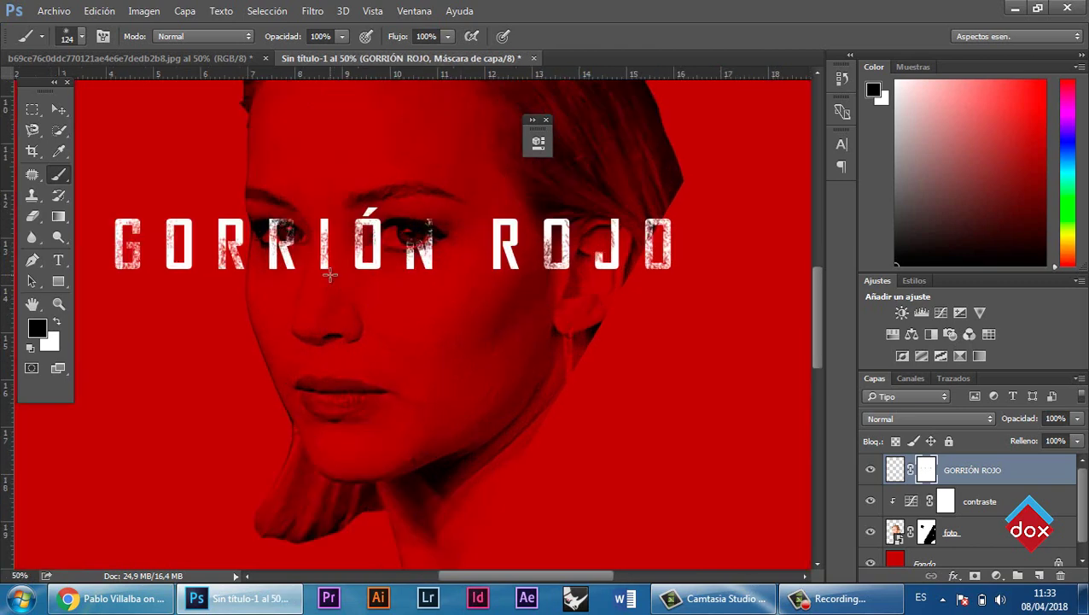
key("ctrl+minus")
key("ctrl+plus")
key("ctrl+minus")
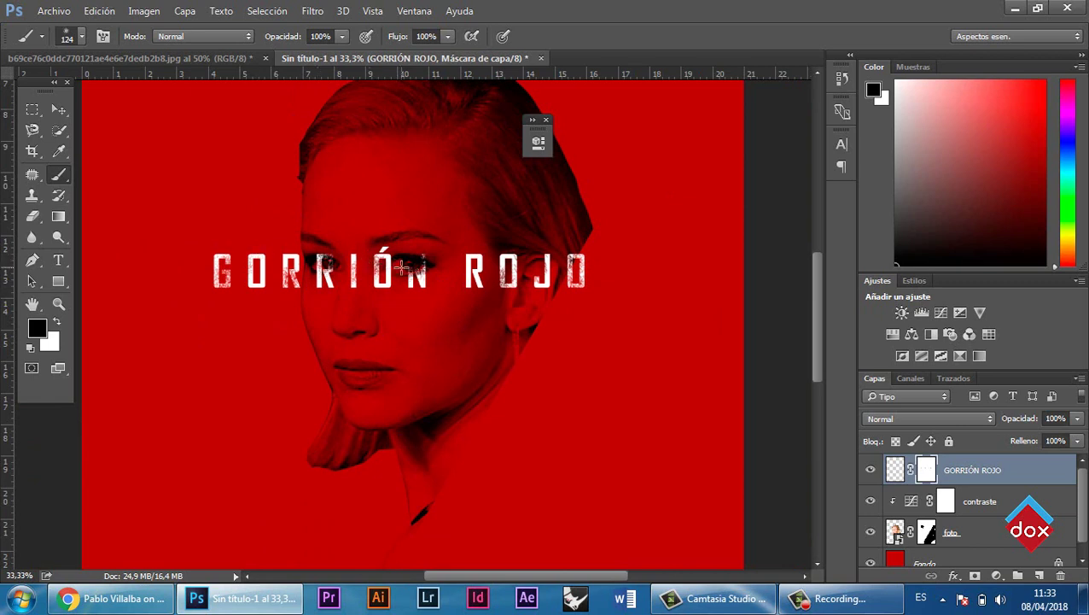
mouse_move(422, 270)
left_mouse_down()
mouse_move(421, 300)
mouse_move(399, 308)
mouse_move(375, 291)
mouse_move(426, 300)
left_mouse_up()
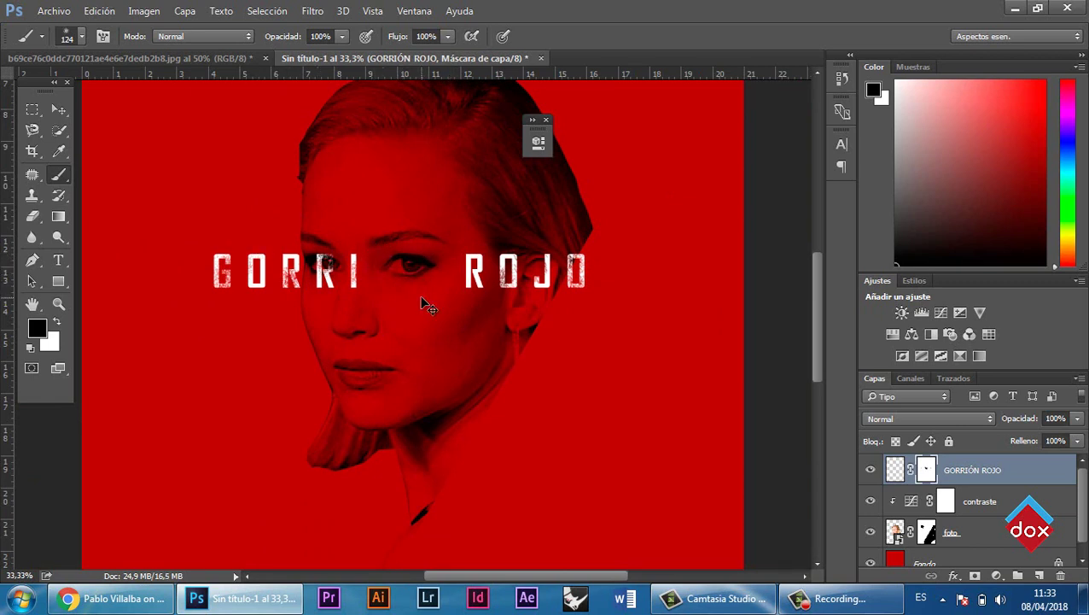
key("ctrl+z")
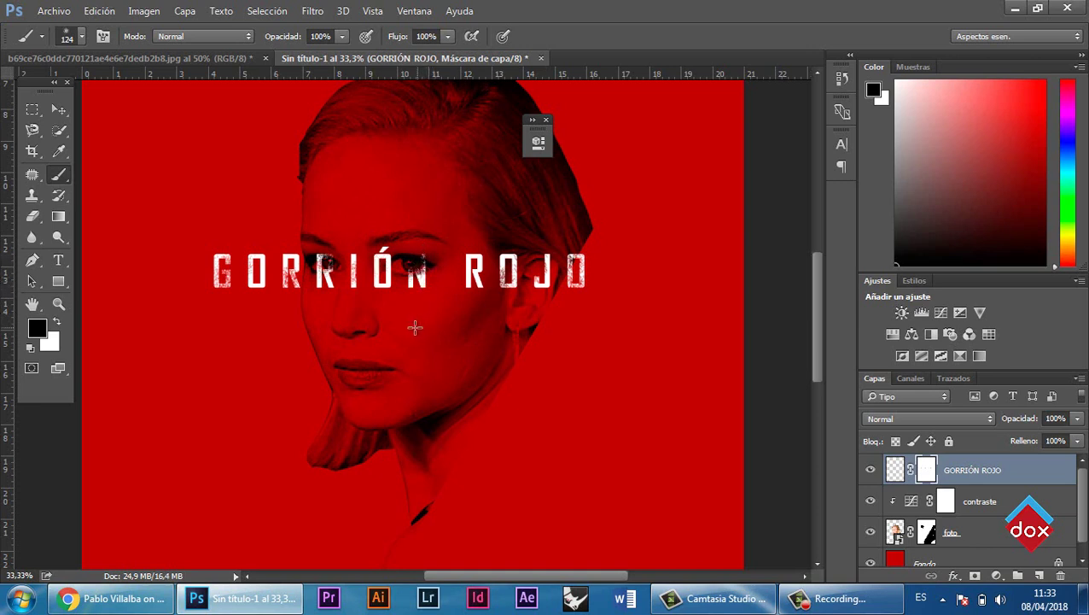
left_click_drag(412, 305, 417, 285)
key("ctrl+z")
- Compare the worn title with the reference poster's title, viewing the whole poster page
left_click(67, 115)
left_click(202, 59)
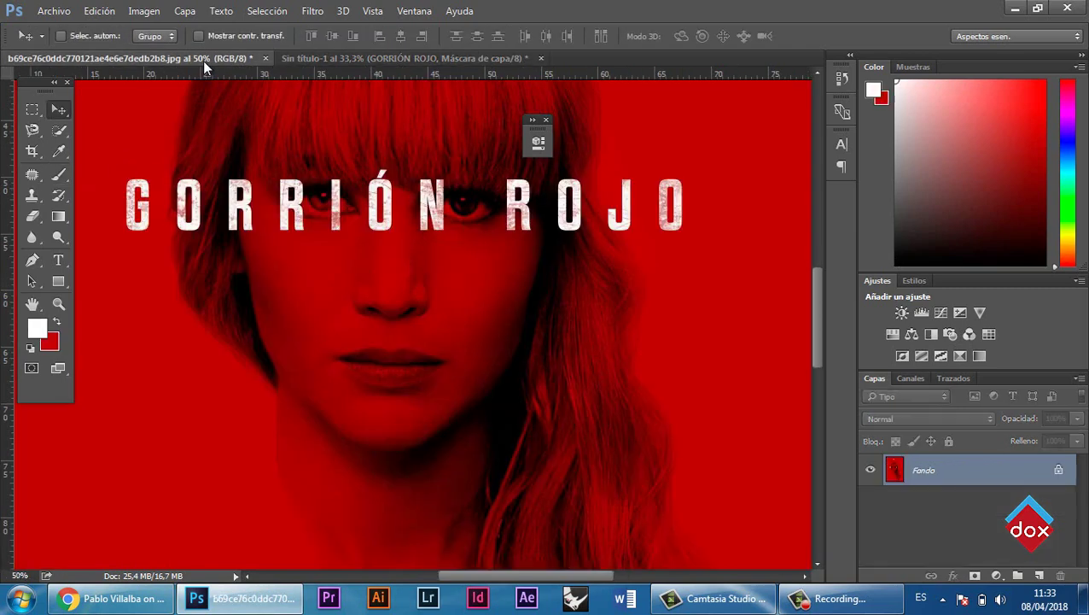
left_click(312, 60)
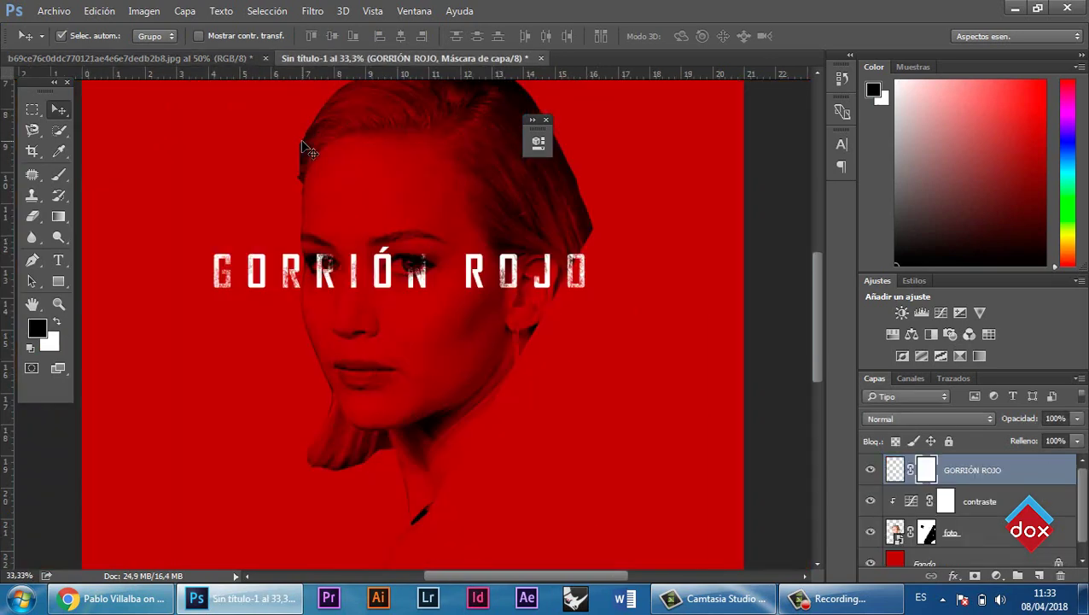
key("ctrl+minus")
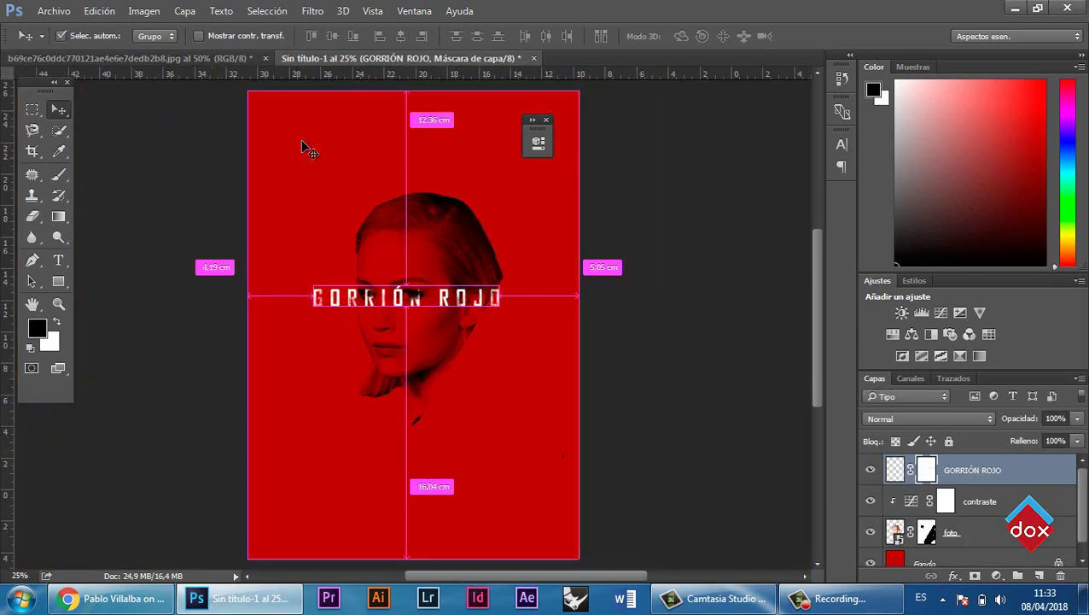
key("ctrl+minus")
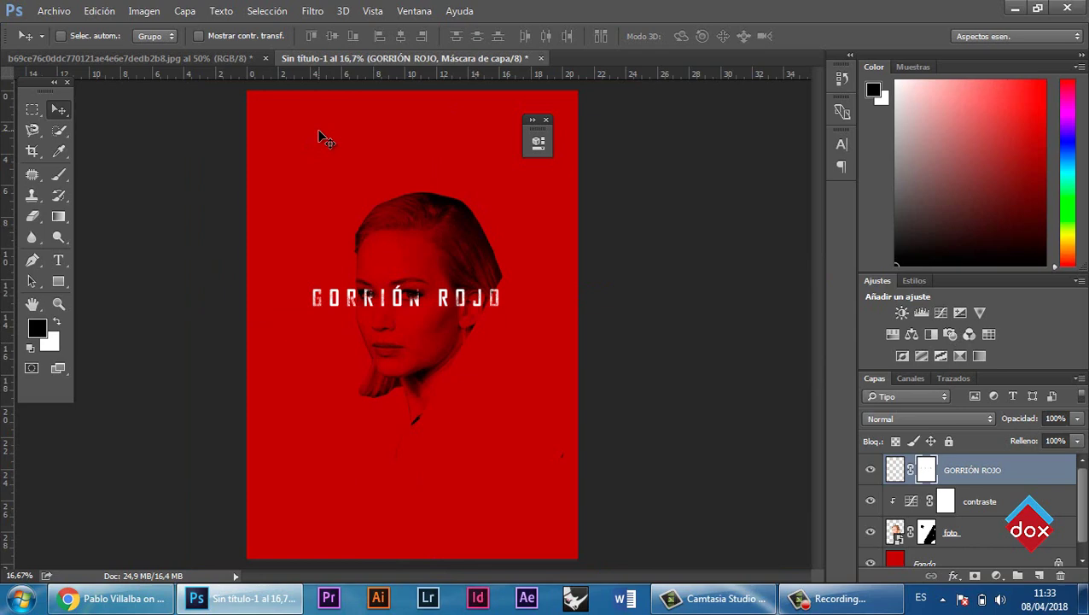
left_click(209, 58)
left_click(313, 58)
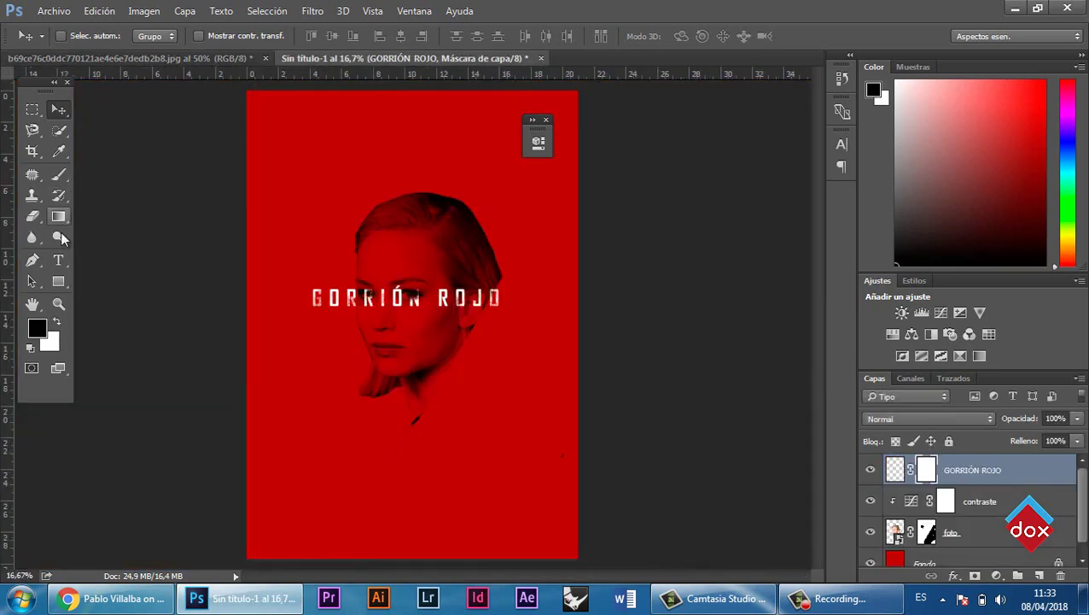
- Add the text PRÓXIMAMENTE in white Agency FB Bold and place it below the face near the poster's lower edge
left_click(58, 261)
left_click(362, 465)
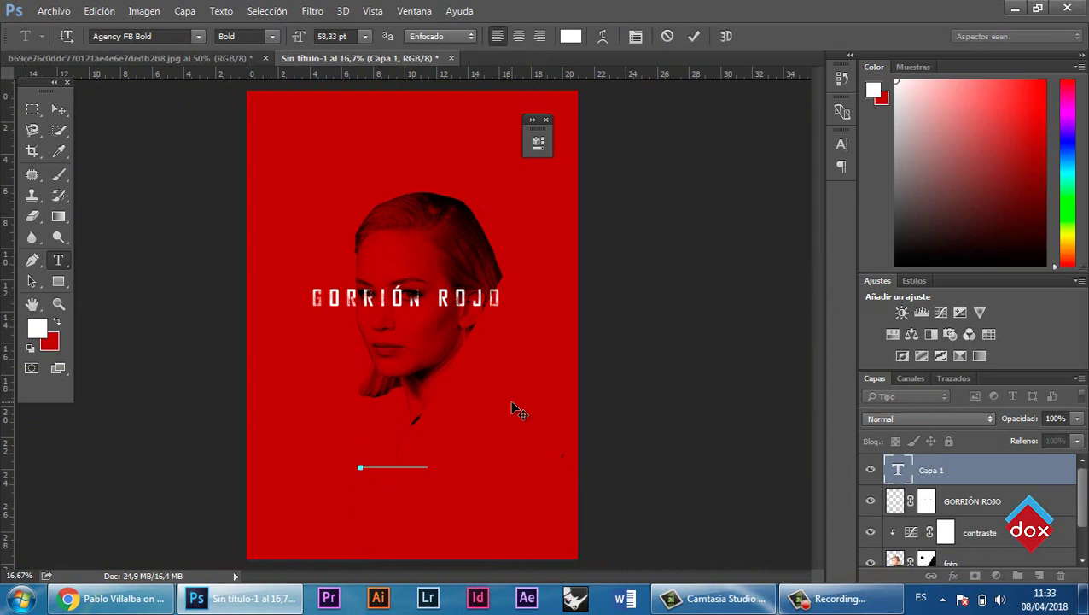
type("PR")
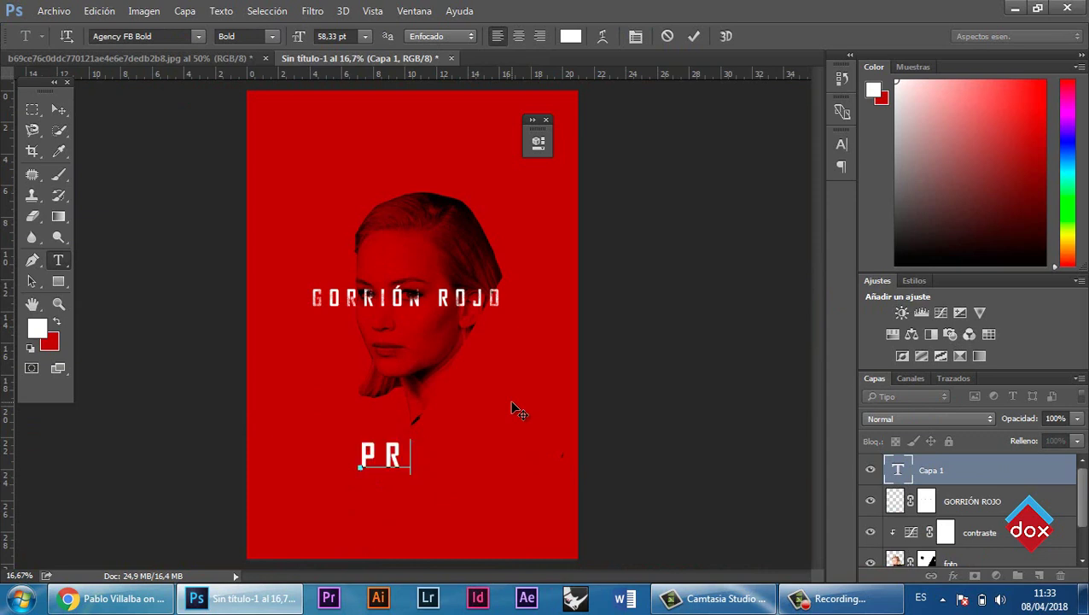
type("ÓXIMAME")
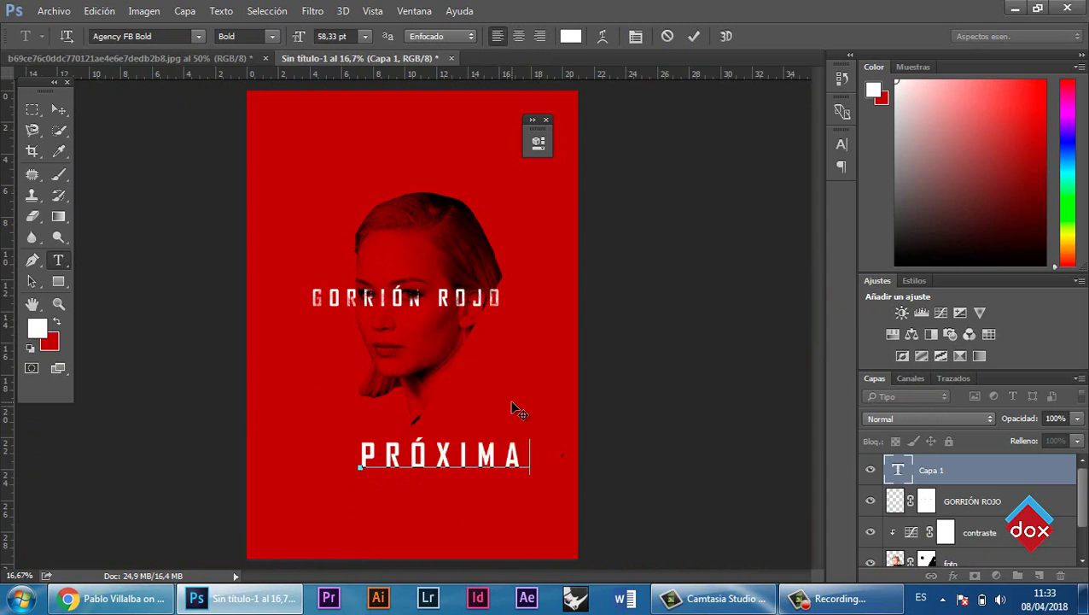
left_click(58, 110)
left_click_drag(453, 452, 367, 502)
left_click_drag(486, 524, 493, 519)
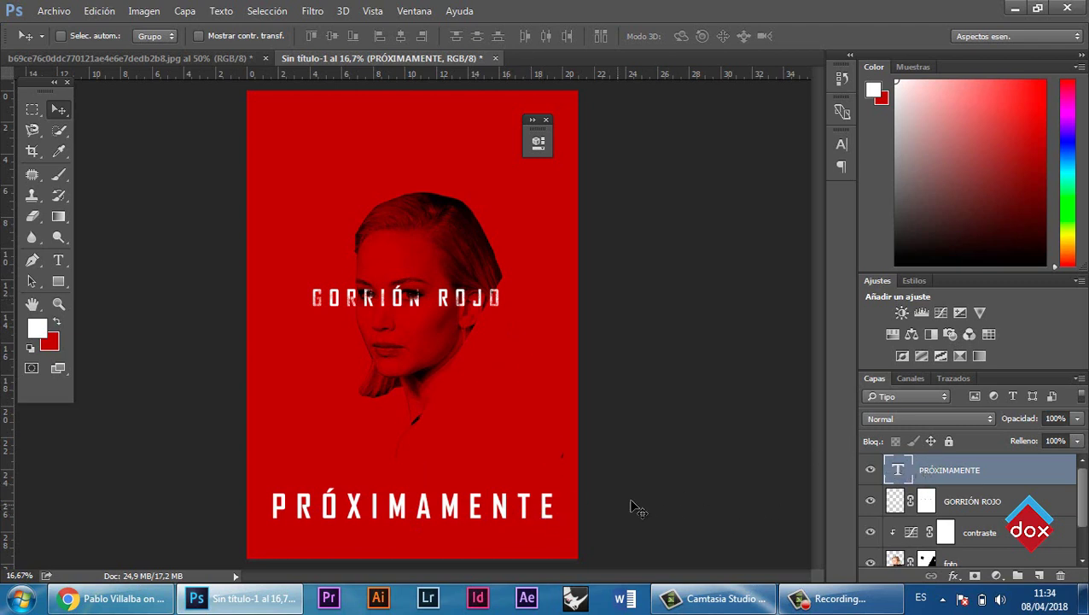
- Scale the PRÓXIMAMENTE text down to about 29.5% and center it near the poster's lower edge
key("ctrl")
key("ctrl+t")
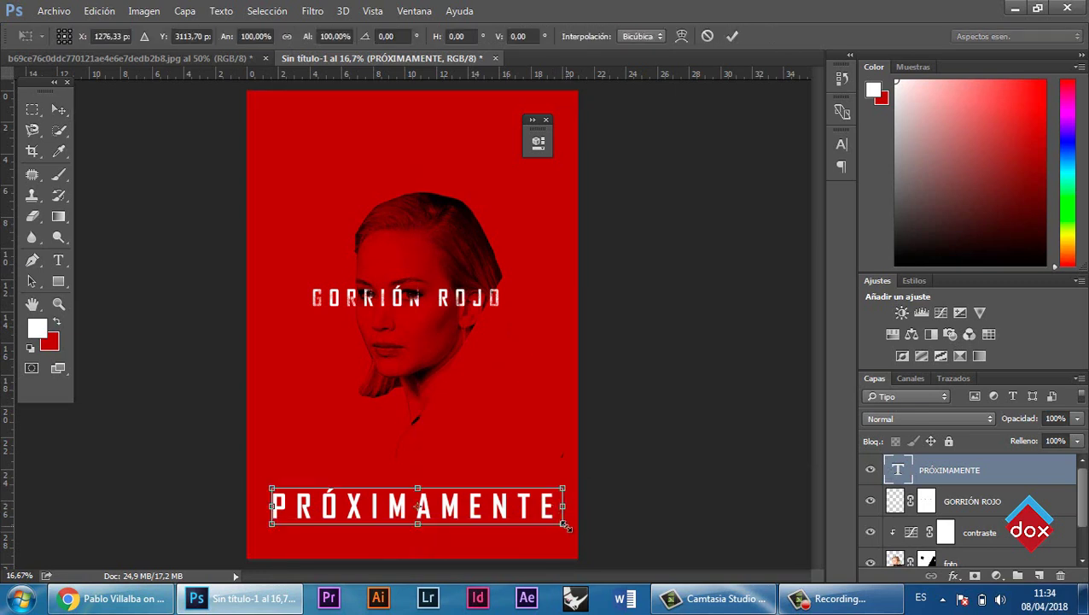
left_click_drag(565, 527, 359, 493)
left_click(60, 110)
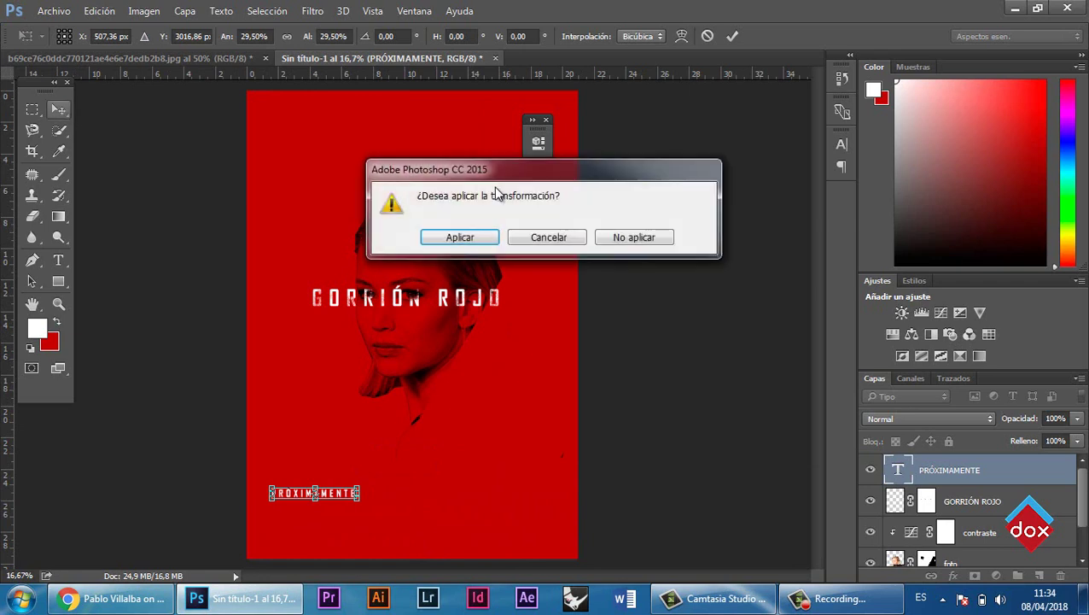
left_click(459, 236)
left_click_drag(331, 442, 432, 509)
- Set the PRÓXIMAMENTE text to the Regular font style and re-center it horizontally on the poster
double_click(897, 468)
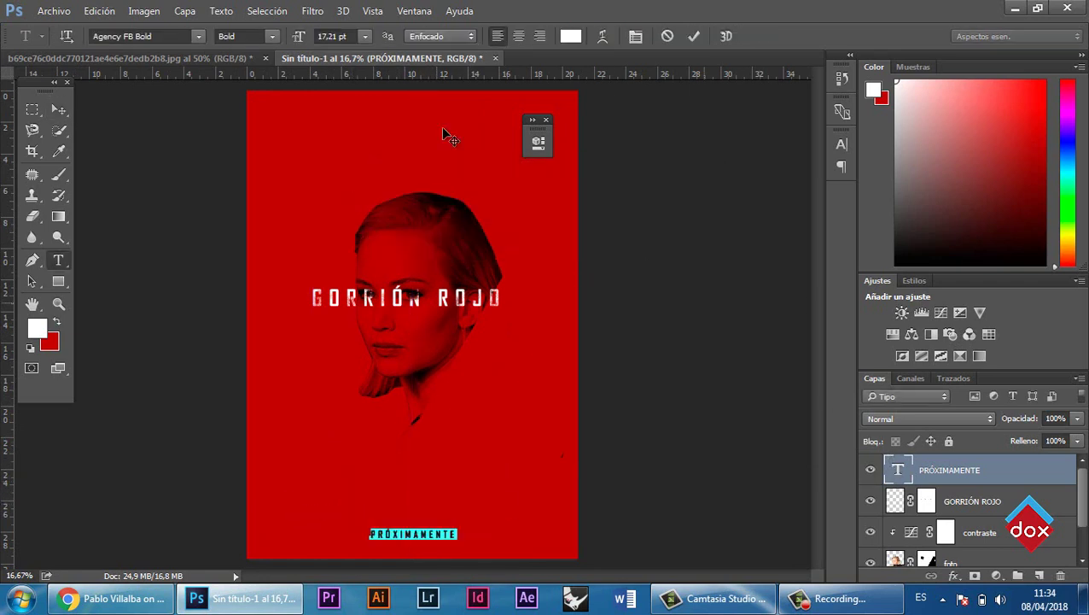
left_click(271, 36)
left_click(239, 49)
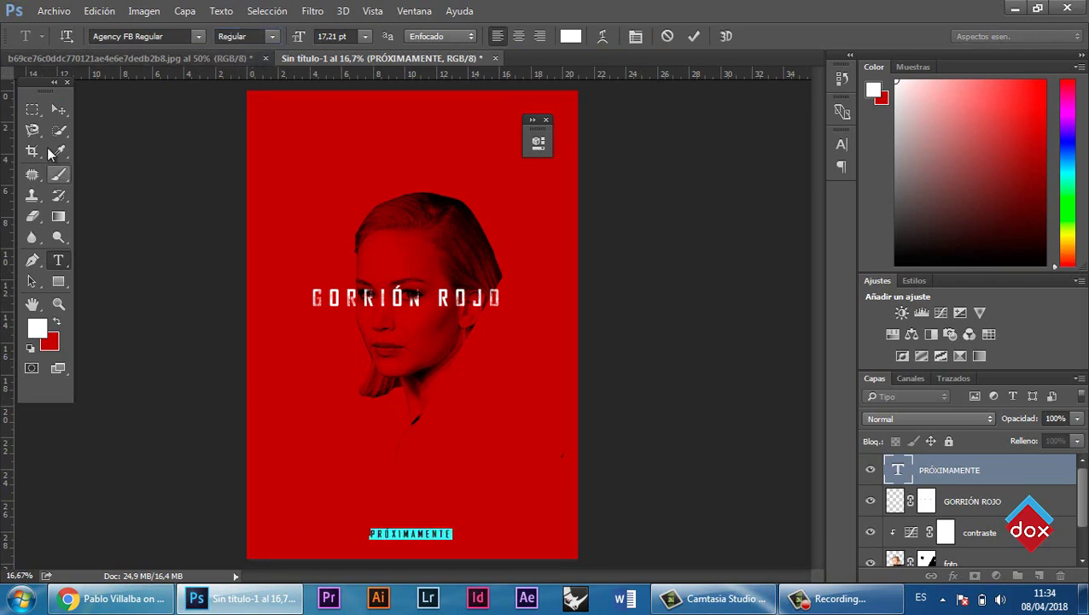
left_click(58, 109)
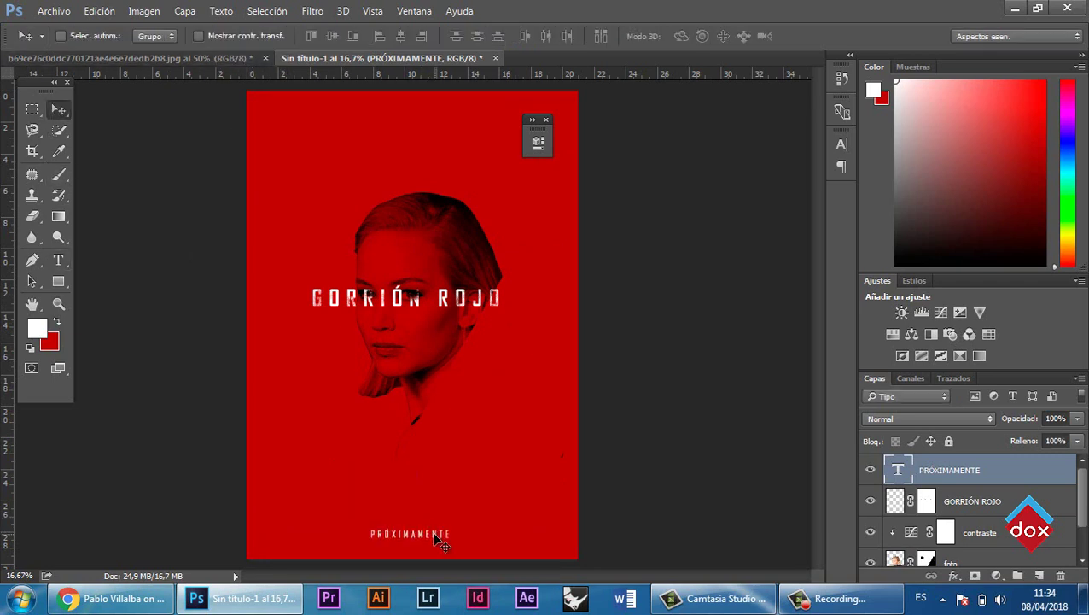
left_click_drag(434, 537, 444, 537)
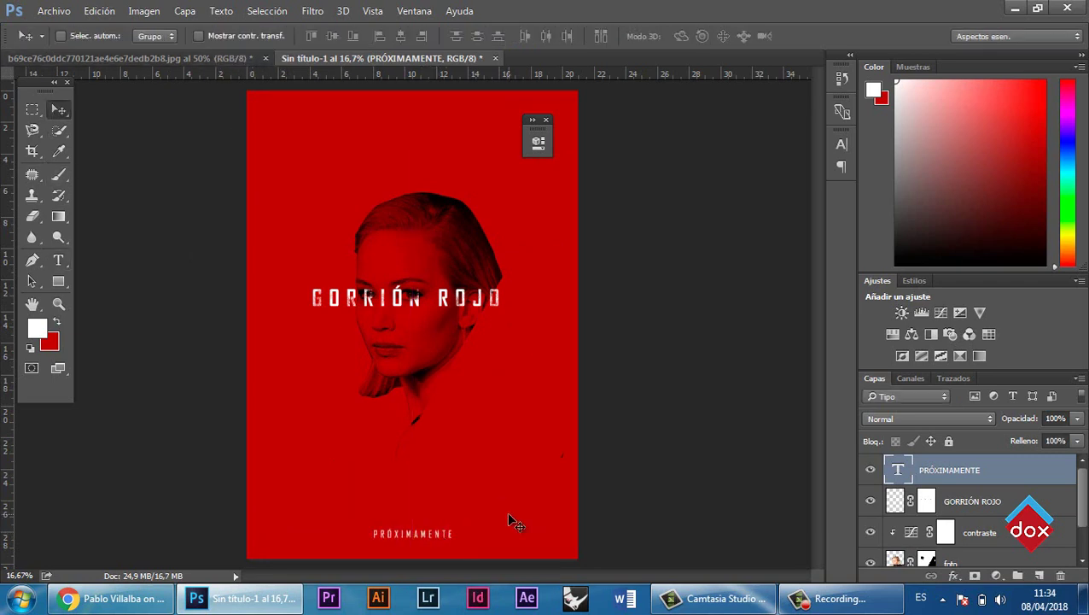
key("Down")
- Try enlarging the PRÓXIMAMENTE text to nearly the full width of the poster
key("ctrl+t")
left_click_drag(454, 545, 406, 484)
key("v")
key("Return")
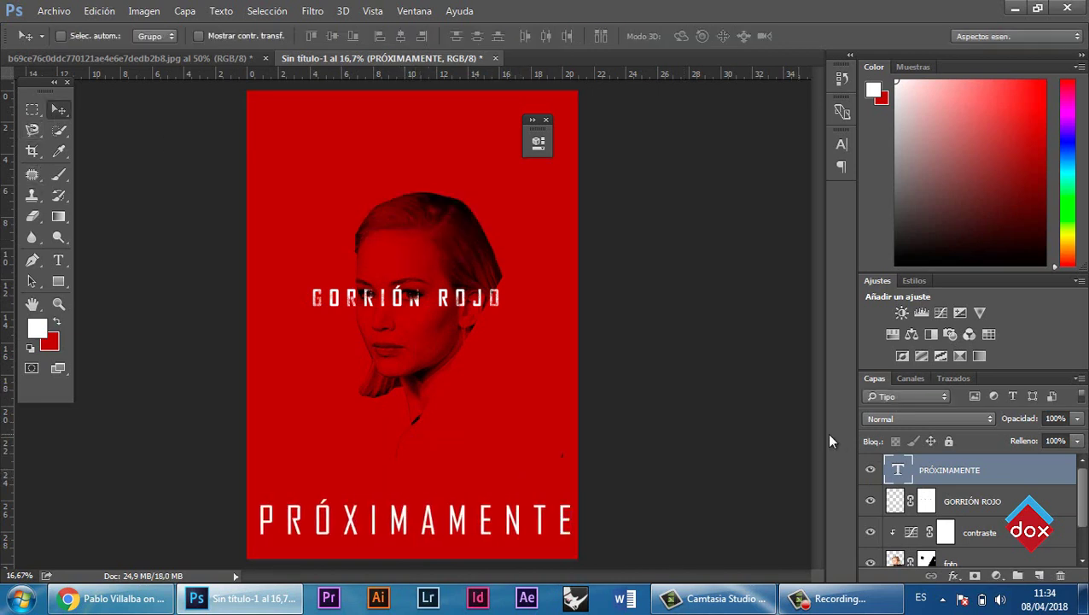
- Try the Bold font style on the enlarged PRÓXIMAMENTE text and scale it to fit inside the poster's width
double_click(899, 472)
left_click(256, 36)
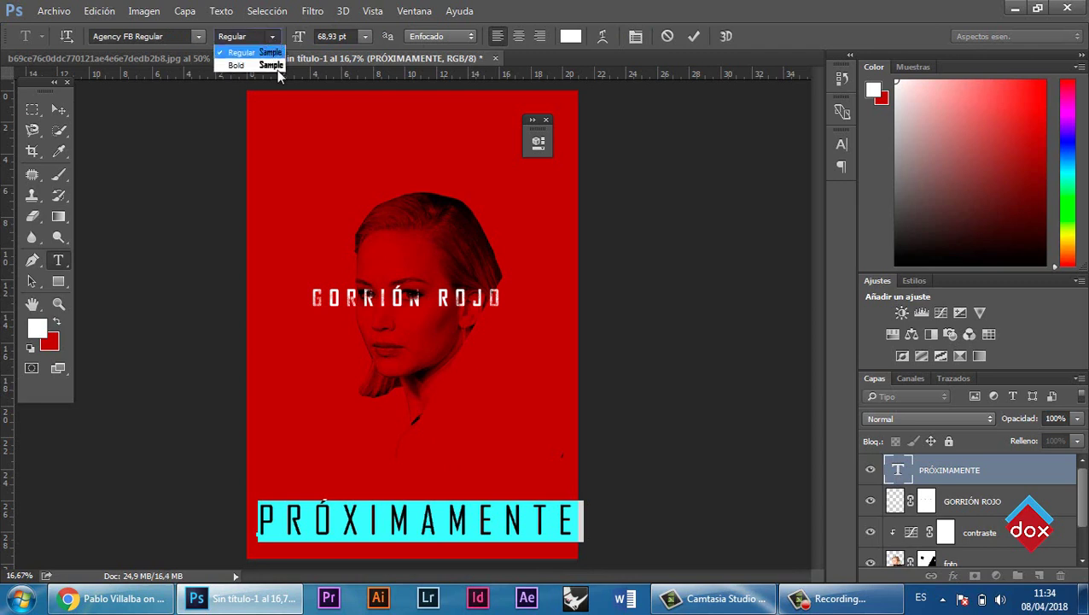
left_click(248, 65)
left_click(58, 110)
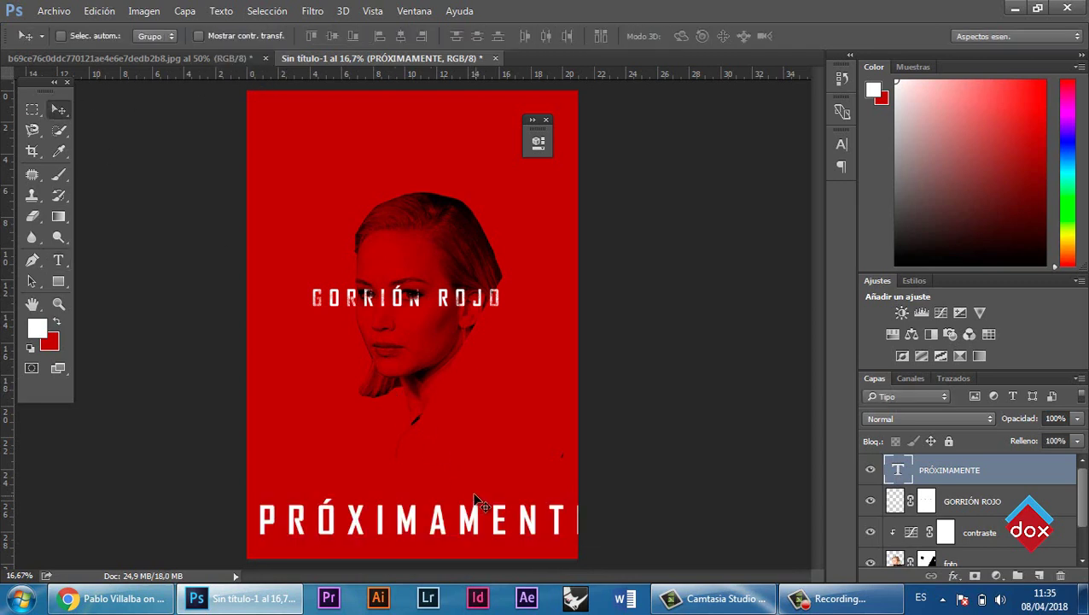
left_click_drag(475, 497, 472, 498)
key("ctrl+t")
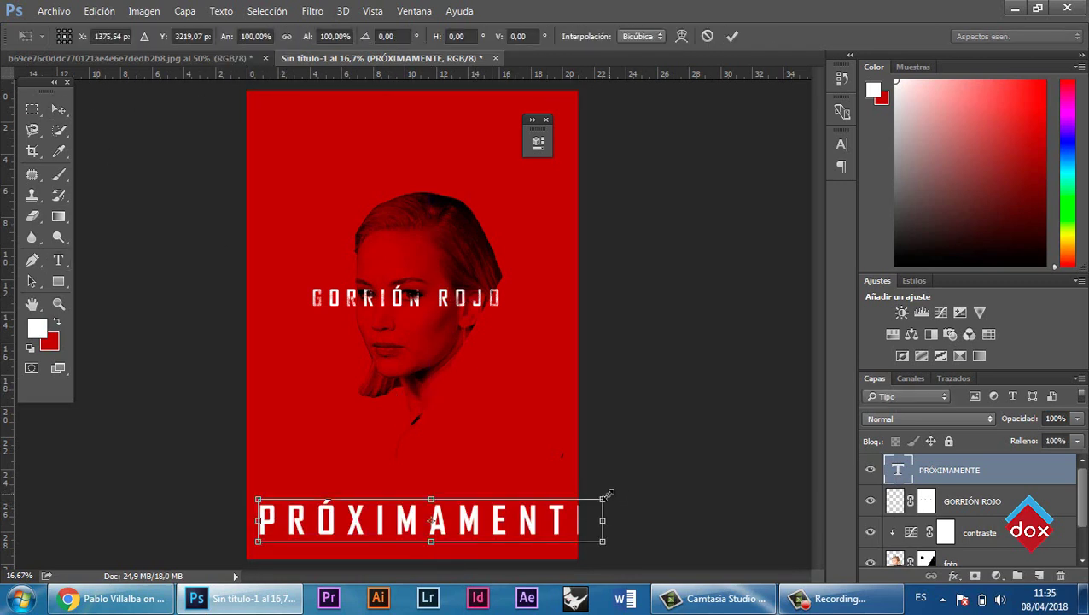
left_click_drag(595, 495, 509, 501)
left_click(58, 109)
left_click(461, 238)
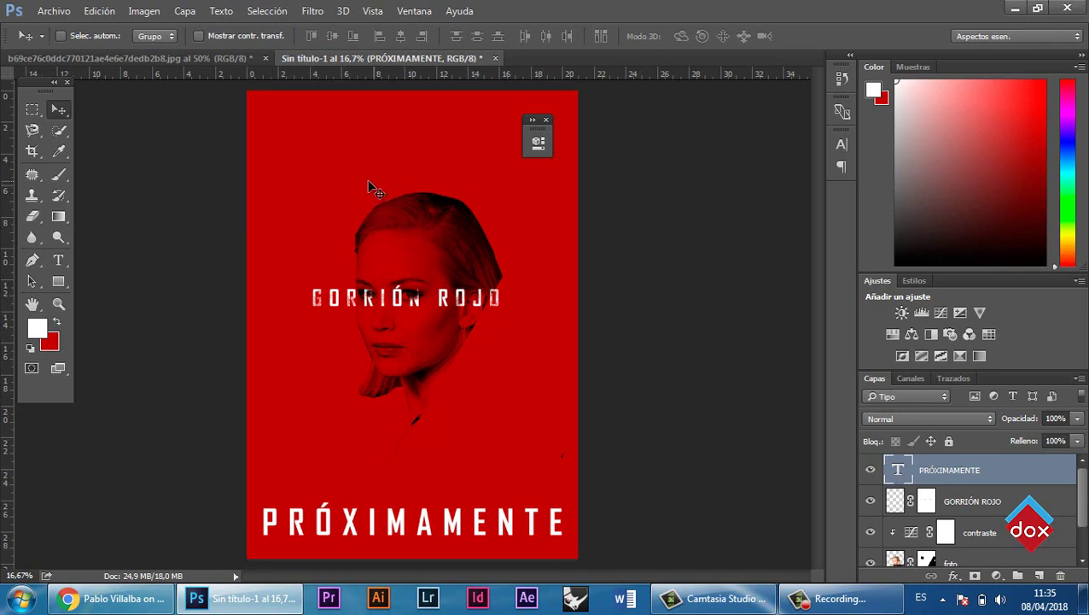
- Undo the enlargement, Bold style and rescaling of the PRÓXIMAMENTE text
key("ctrl")
key("ctrl+alt+z")
key("ctrl+alt+z")
key("ctrl+alt+z")
key("ctrl+alt+z")
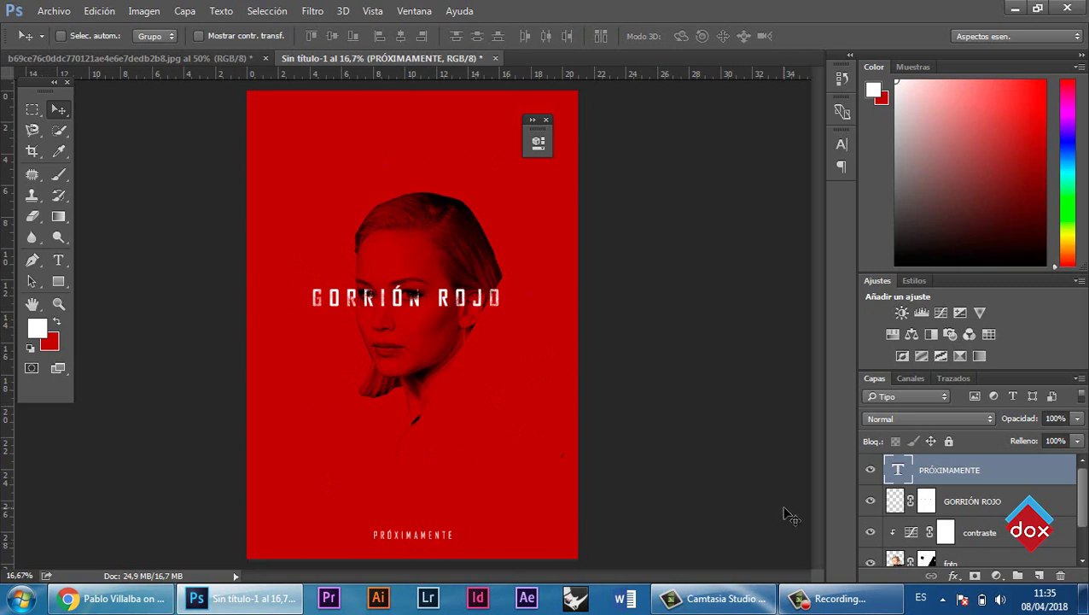
- Compare the poster with the whole reference poster, including its cast names and bottom line
left_click(843, 597)
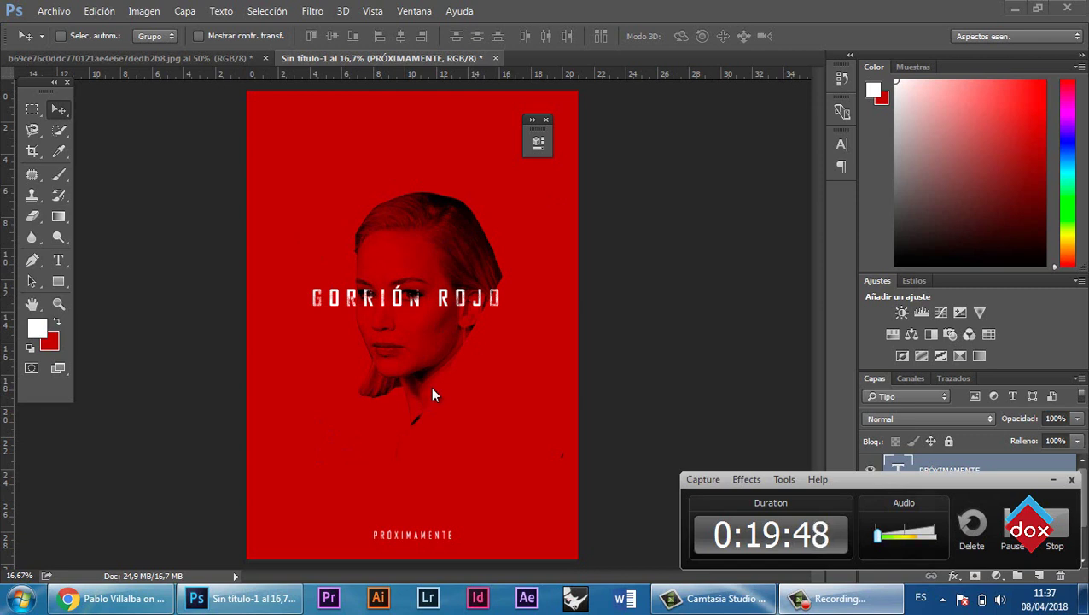
left_click(216, 57)
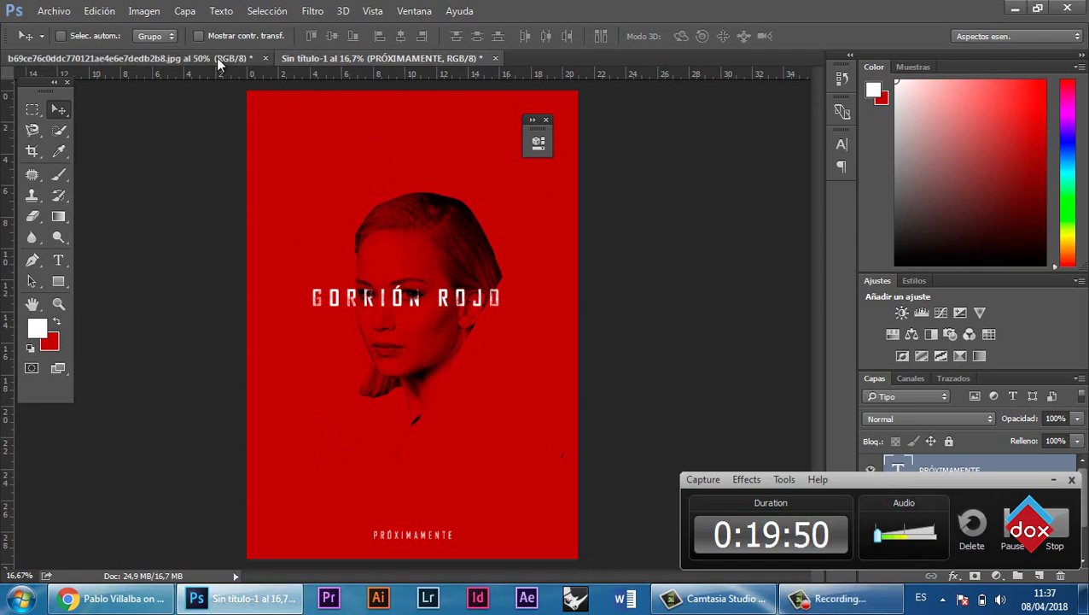
key("ctrl+minus")
key("ctrl+minus")
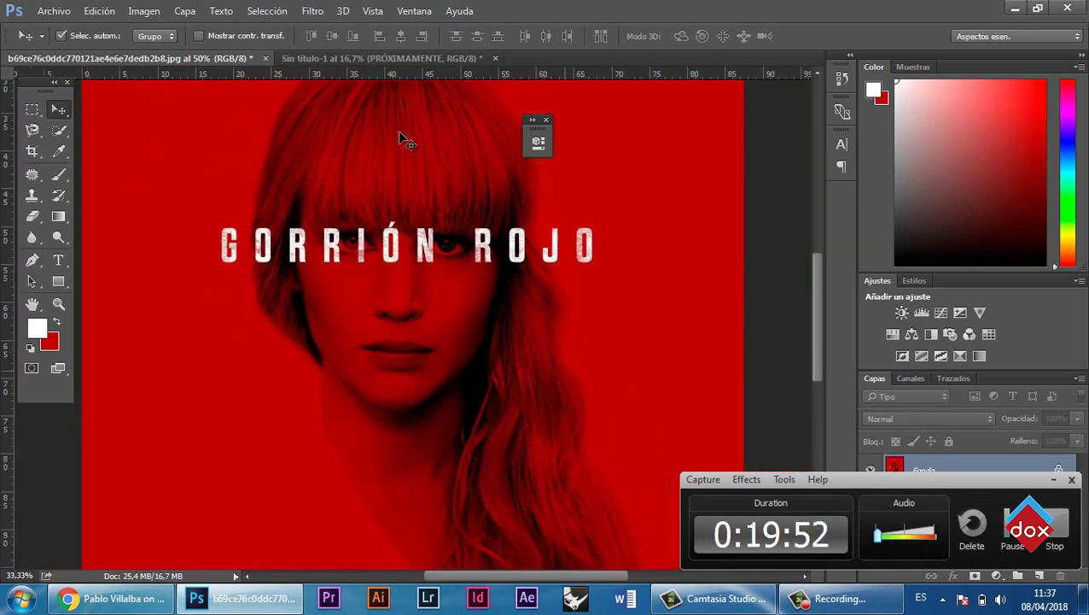
key("ctrl+minus")
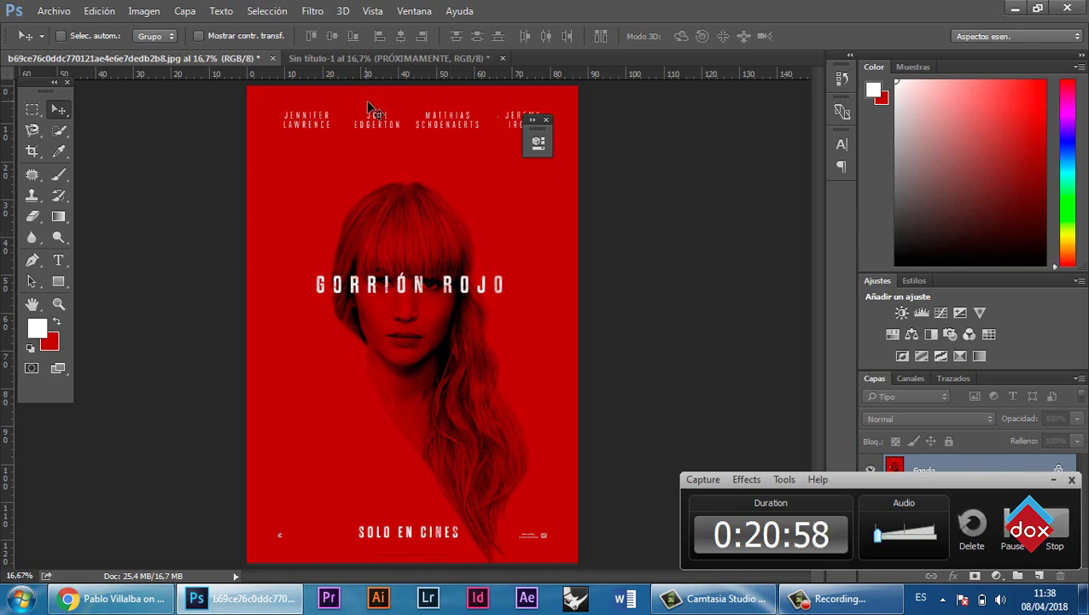
left_click(380, 58)
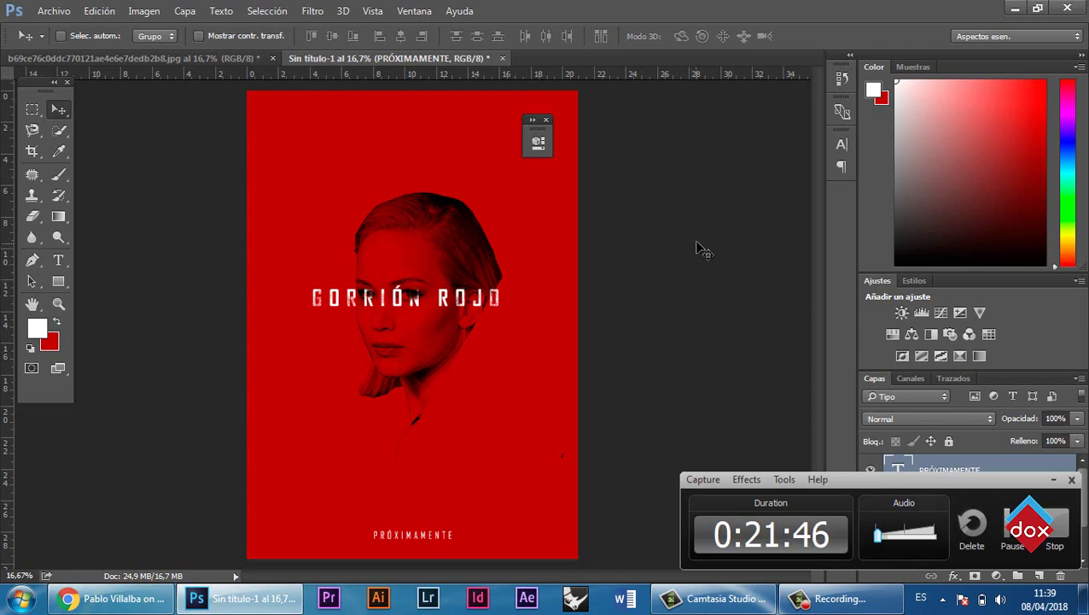
- Switch to Chrome and look through the project gallery on the designer's Behance profile
left_click(111, 599)
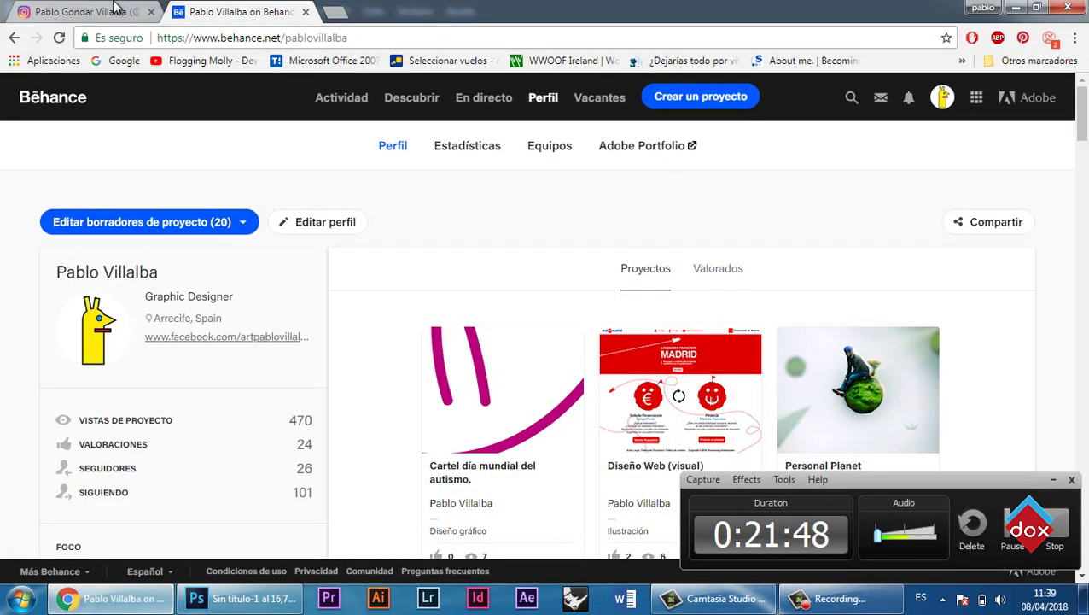
scroll(445, 267, "down", 4)
scroll(479, 285, "up", 4)
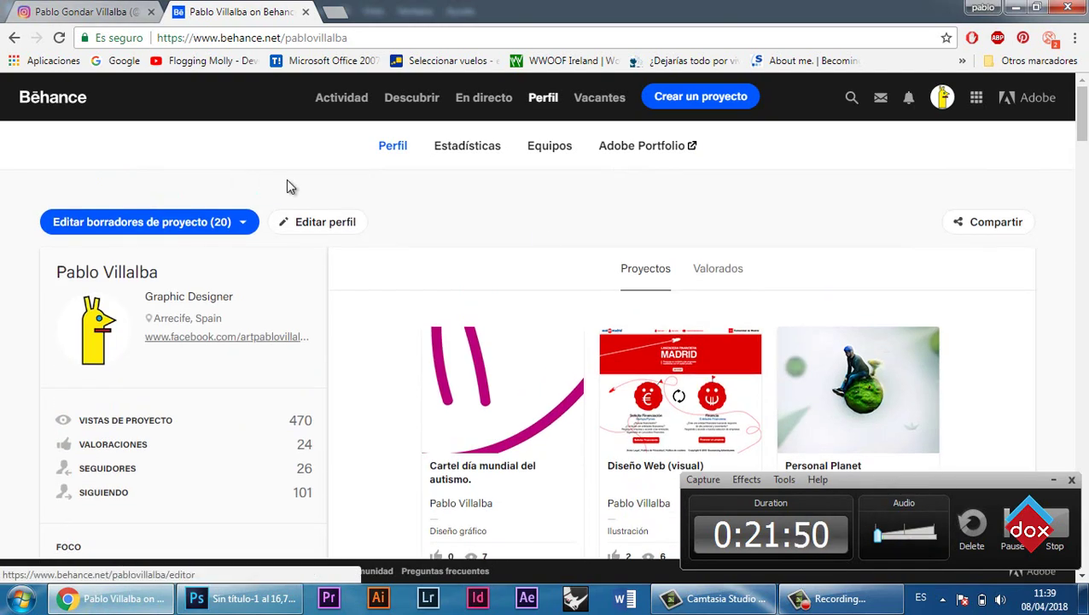
scroll(649, 341, "down", 2)
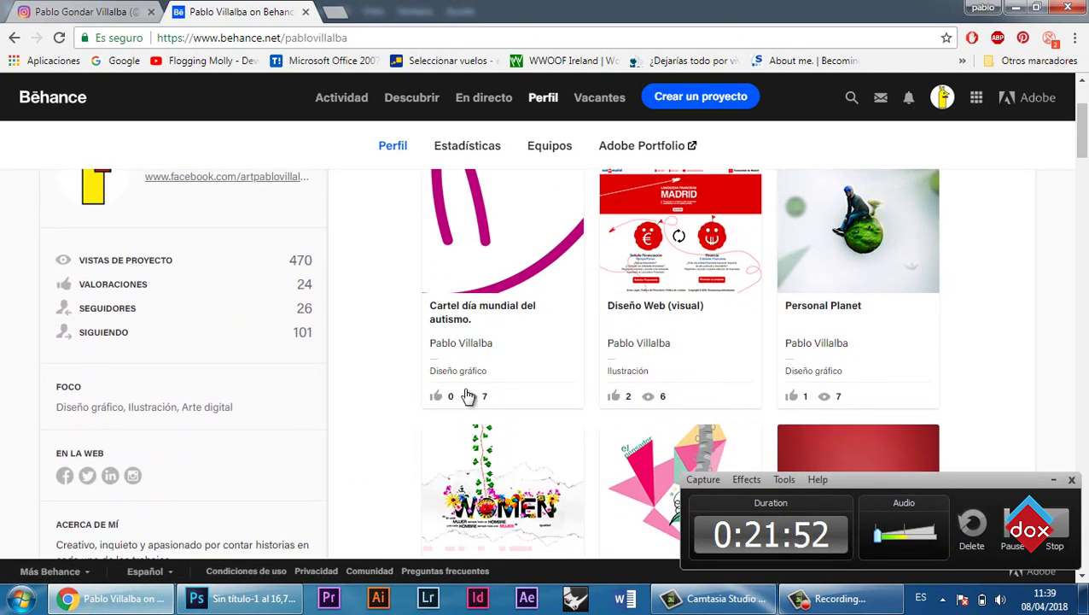
scroll(468, 396, "up", 2)
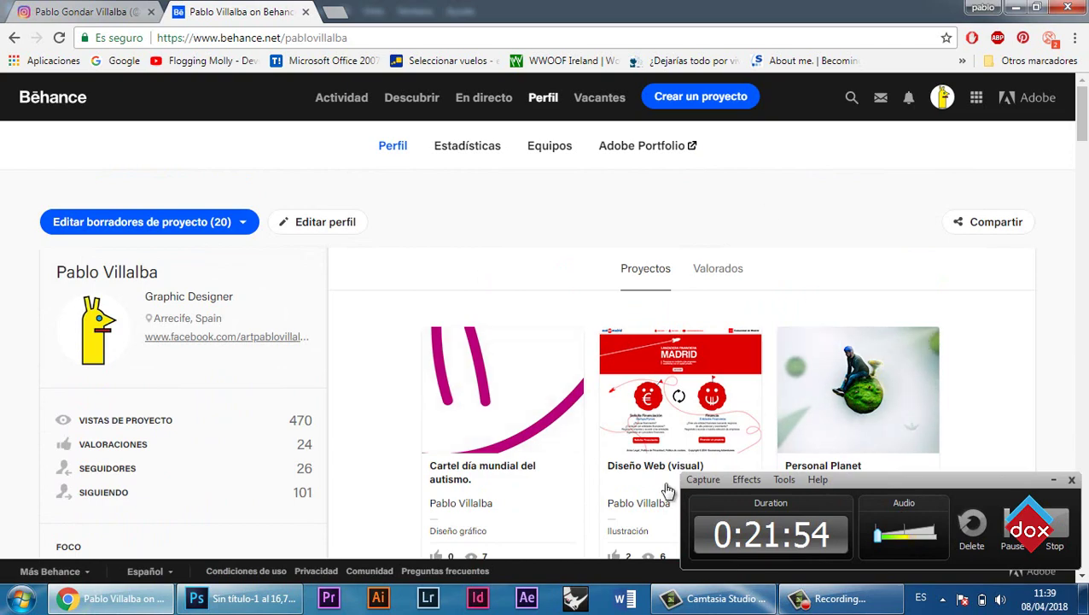
scroll(700, 427, "down", 5)
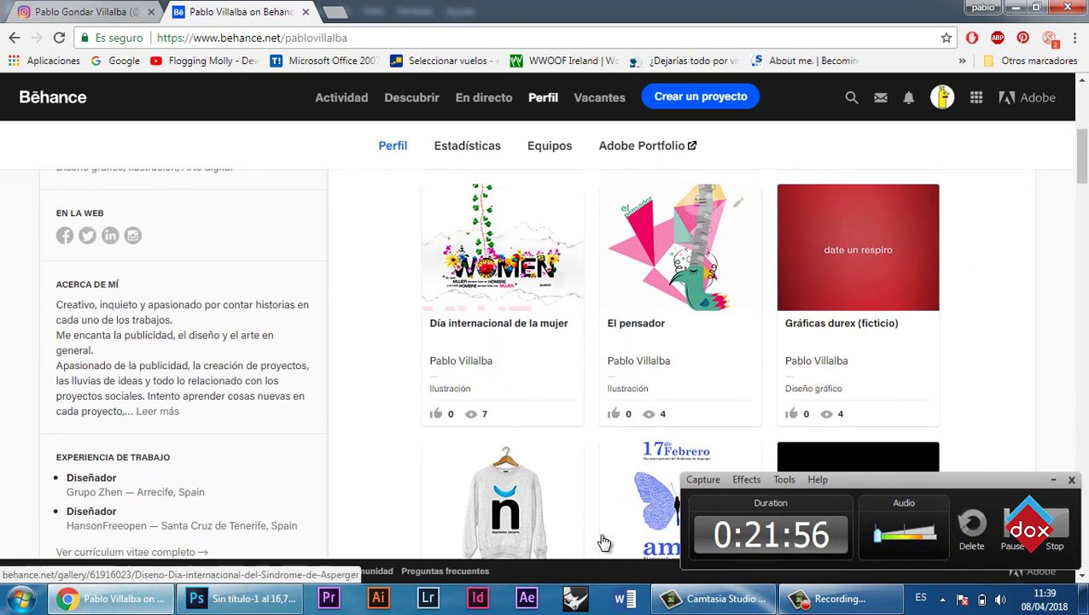
scroll(576, 450, "down", 2)
scroll(567, 460, "up", 5)
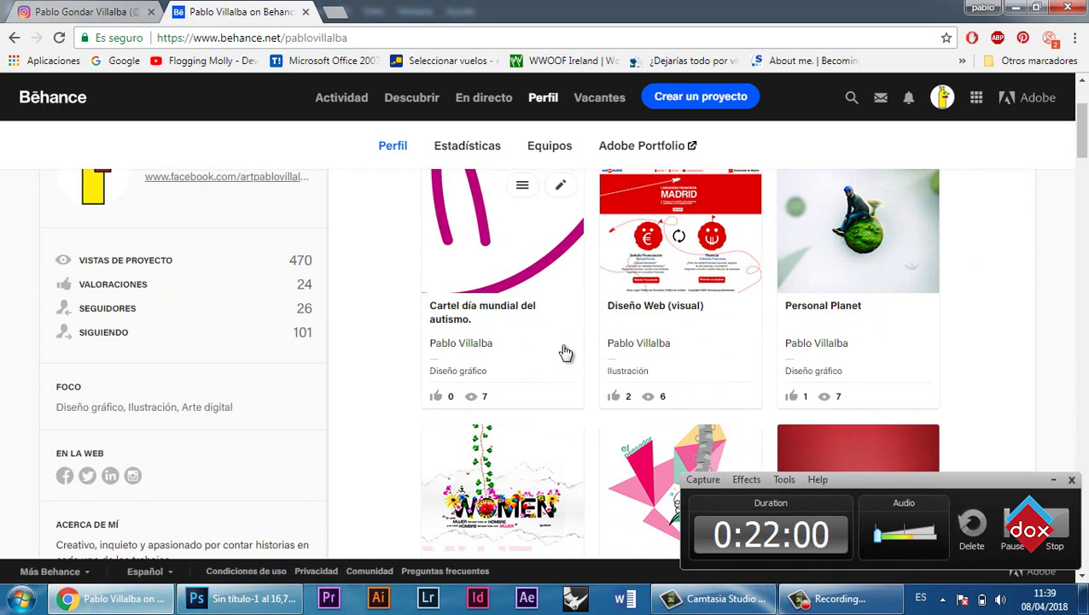
scroll(565, 353, "up", 2)
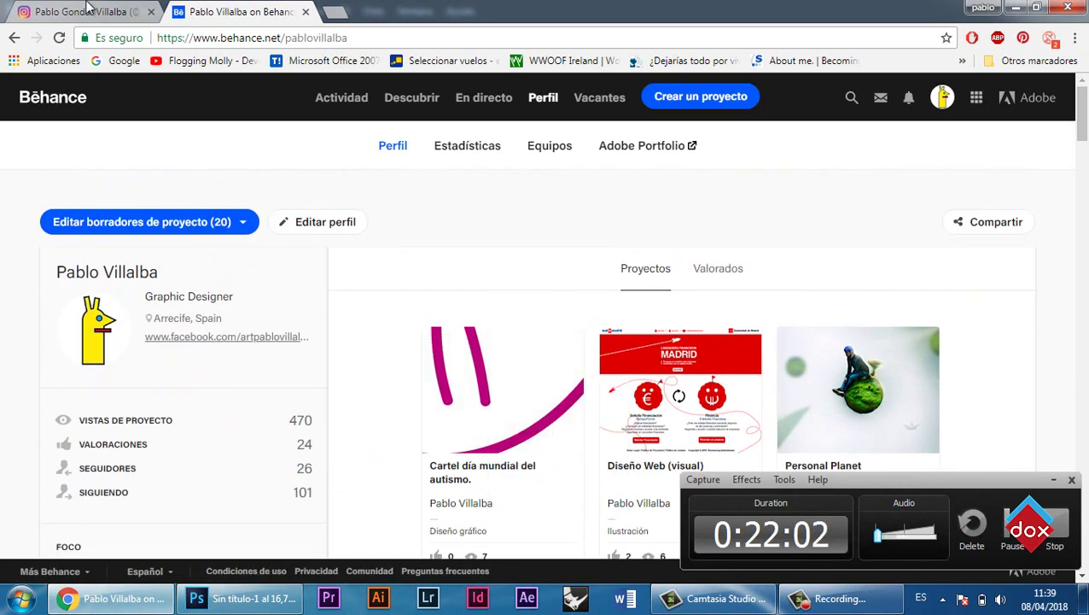
- Browse the posts on the designer's Instagram profile and return to the poster in Photoshop
left_click(88, 10)
scroll(538, 265, "down", 4)
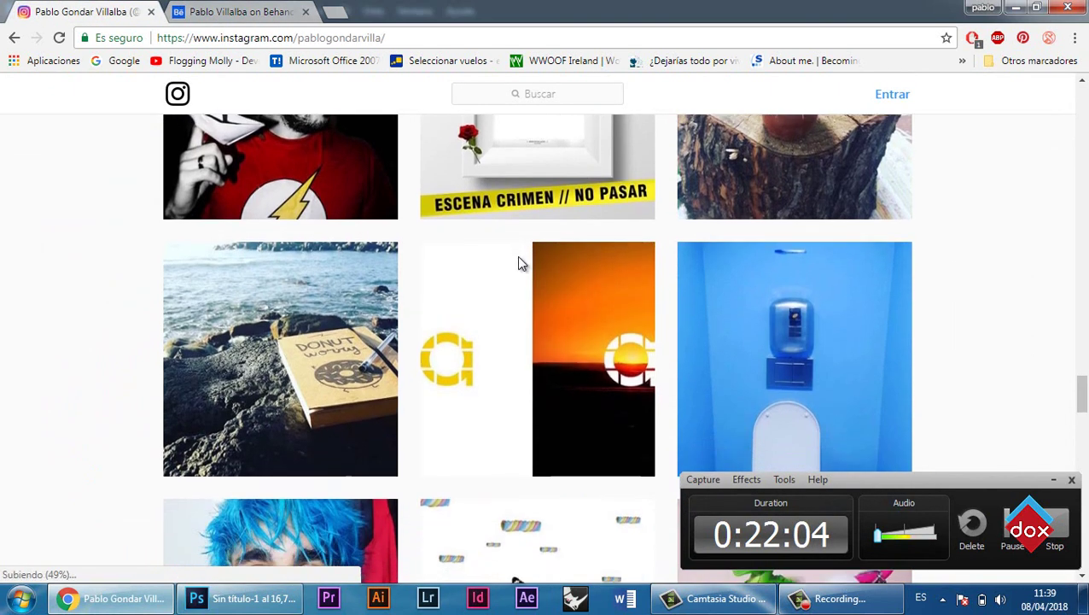
scroll(518, 263, "down", 15)
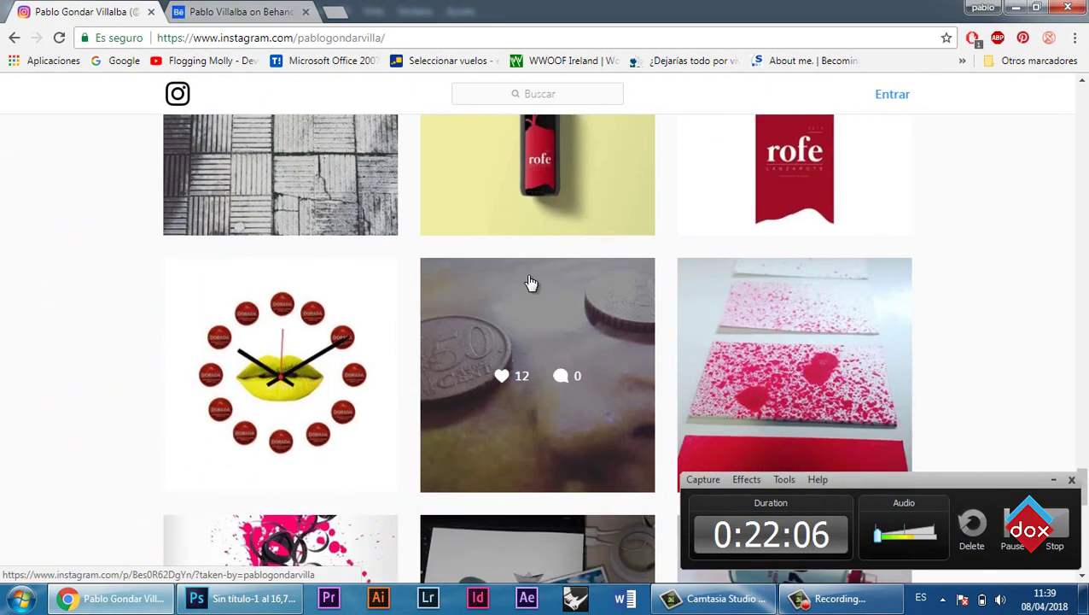
scroll(512, 308, "down", 1)
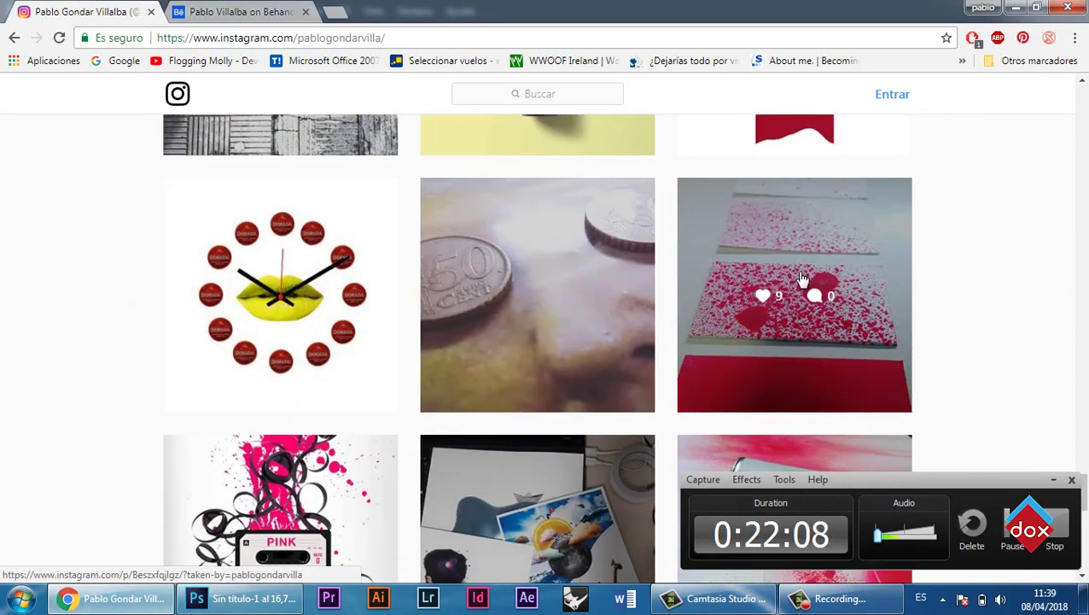
scroll(730, 269, "down", 4)
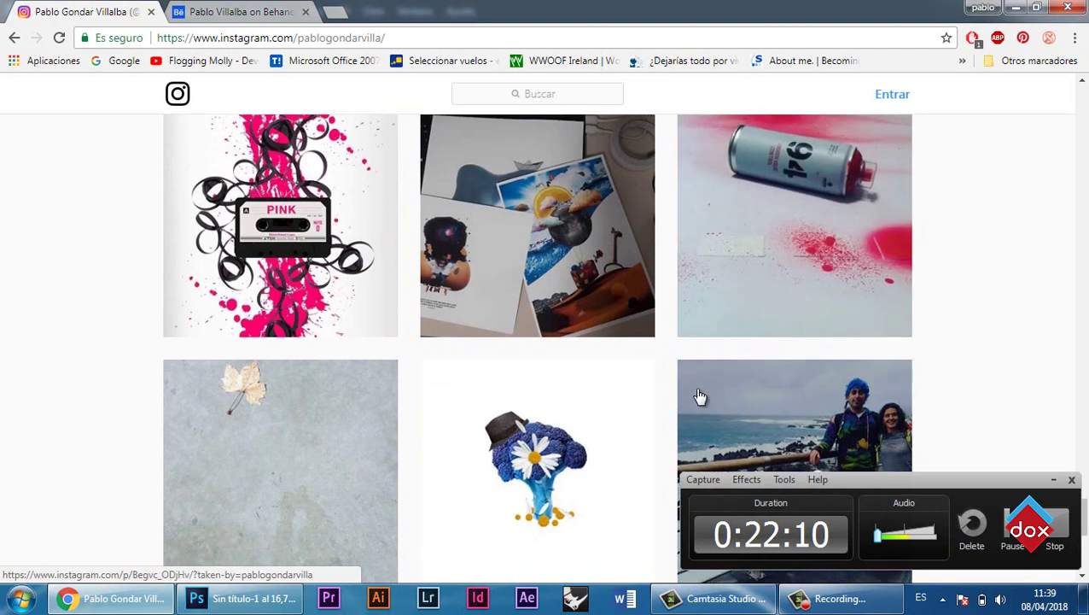
scroll(698, 397, "down", 5)
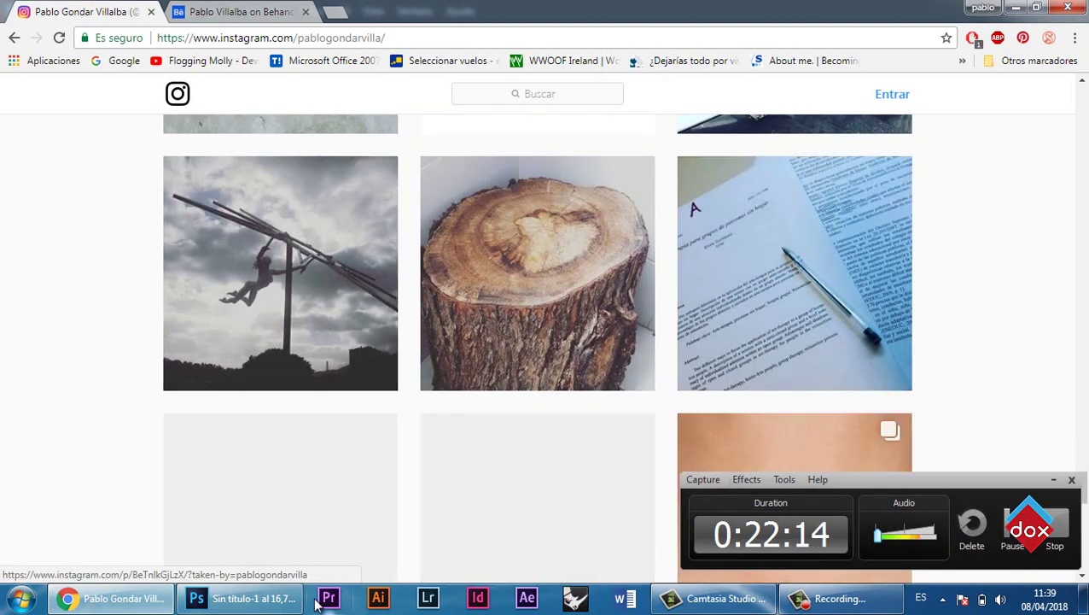
left_click(252, 600)
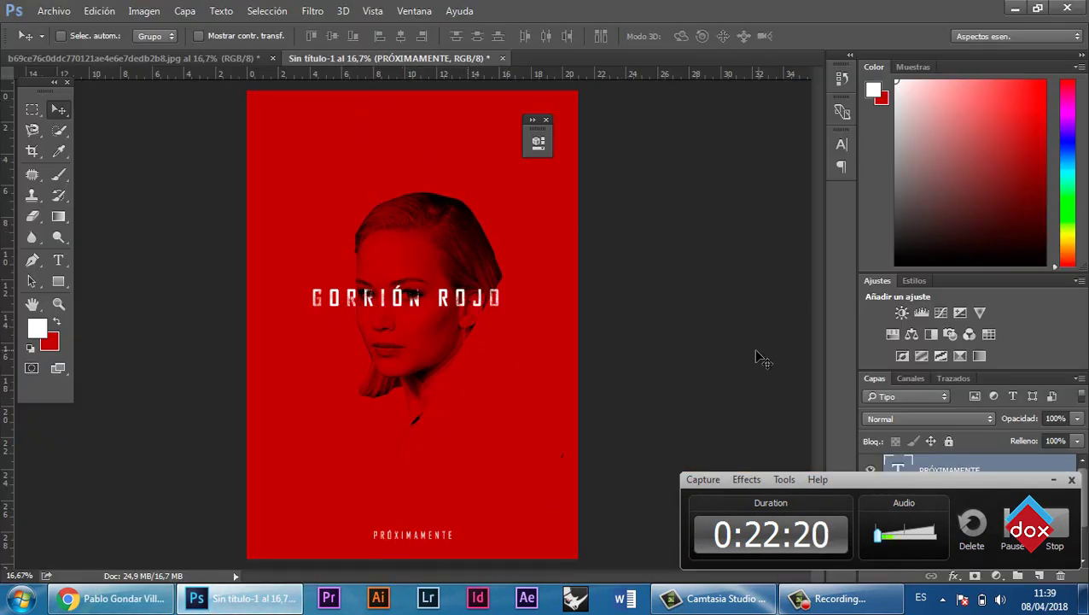
left_click(1057, 525)
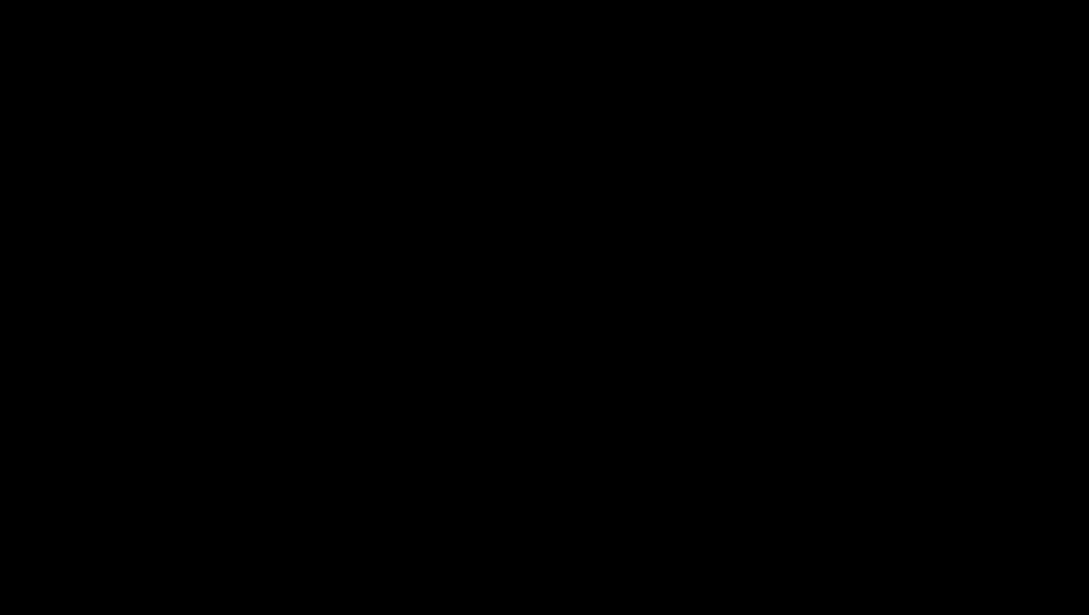